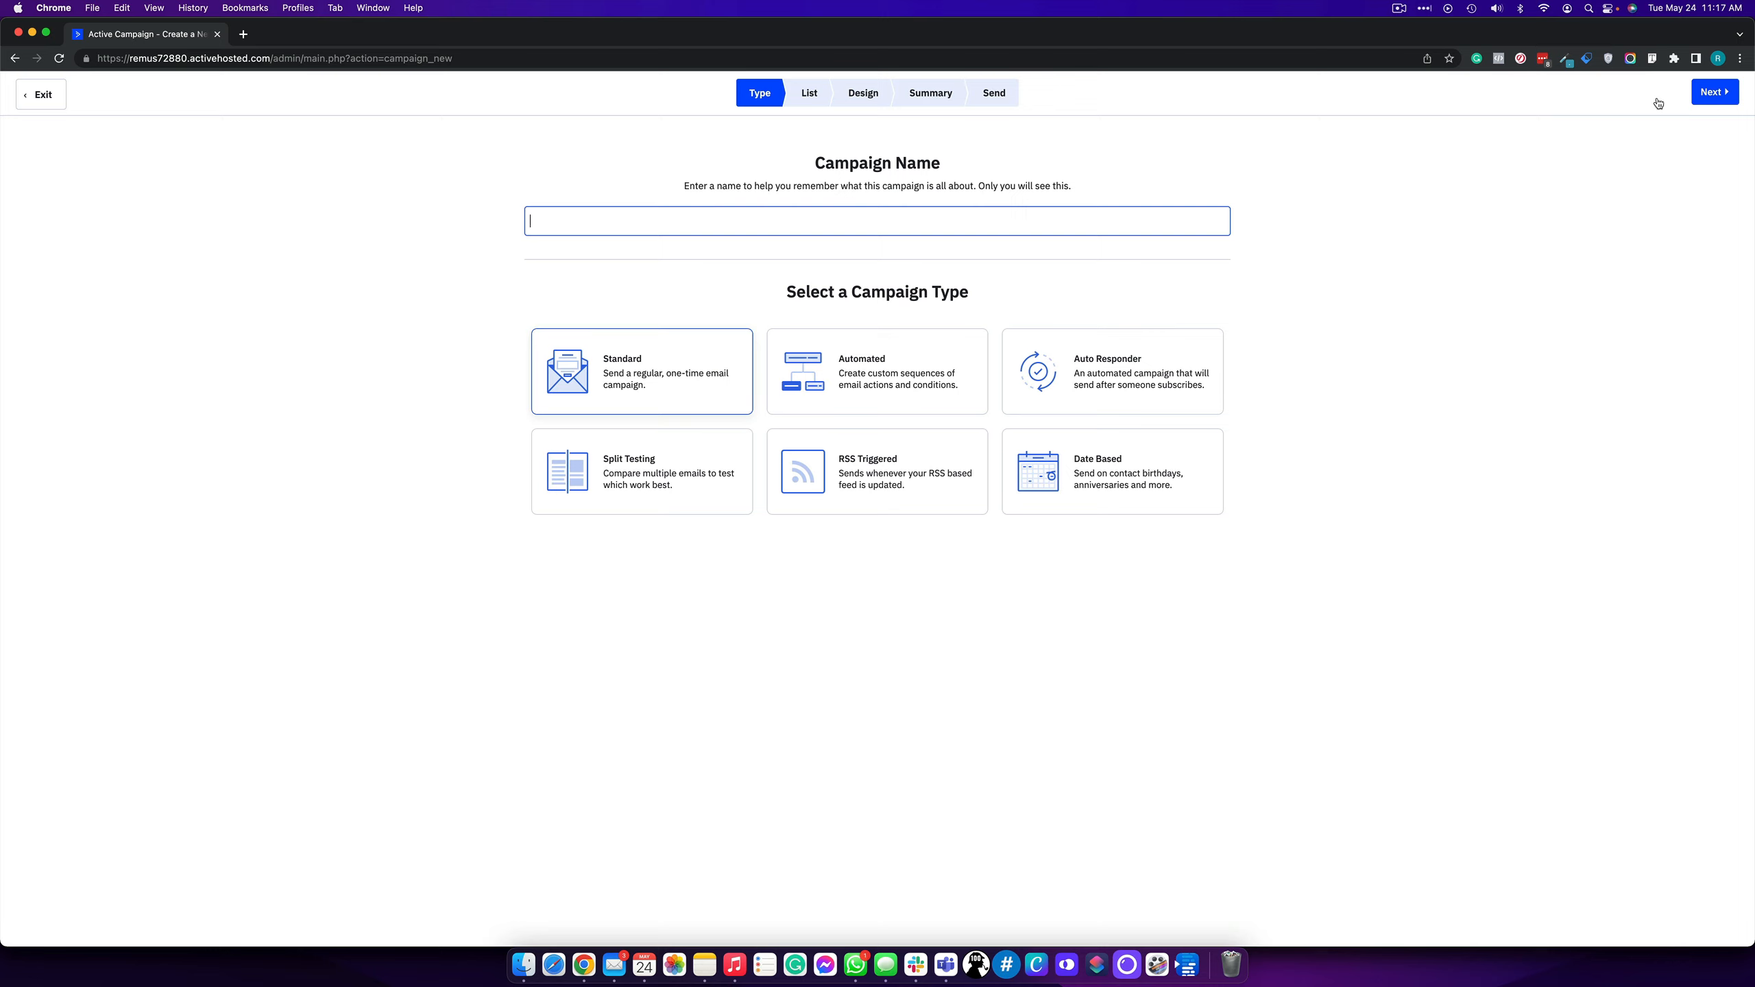
- Enter 'tutorial campaign' as the name of the new Standard campaign
type("tutorial campaign")
- Advance the 'tutorial campaign' Standard campaign to recipient list selection
left_click(1716, 94)
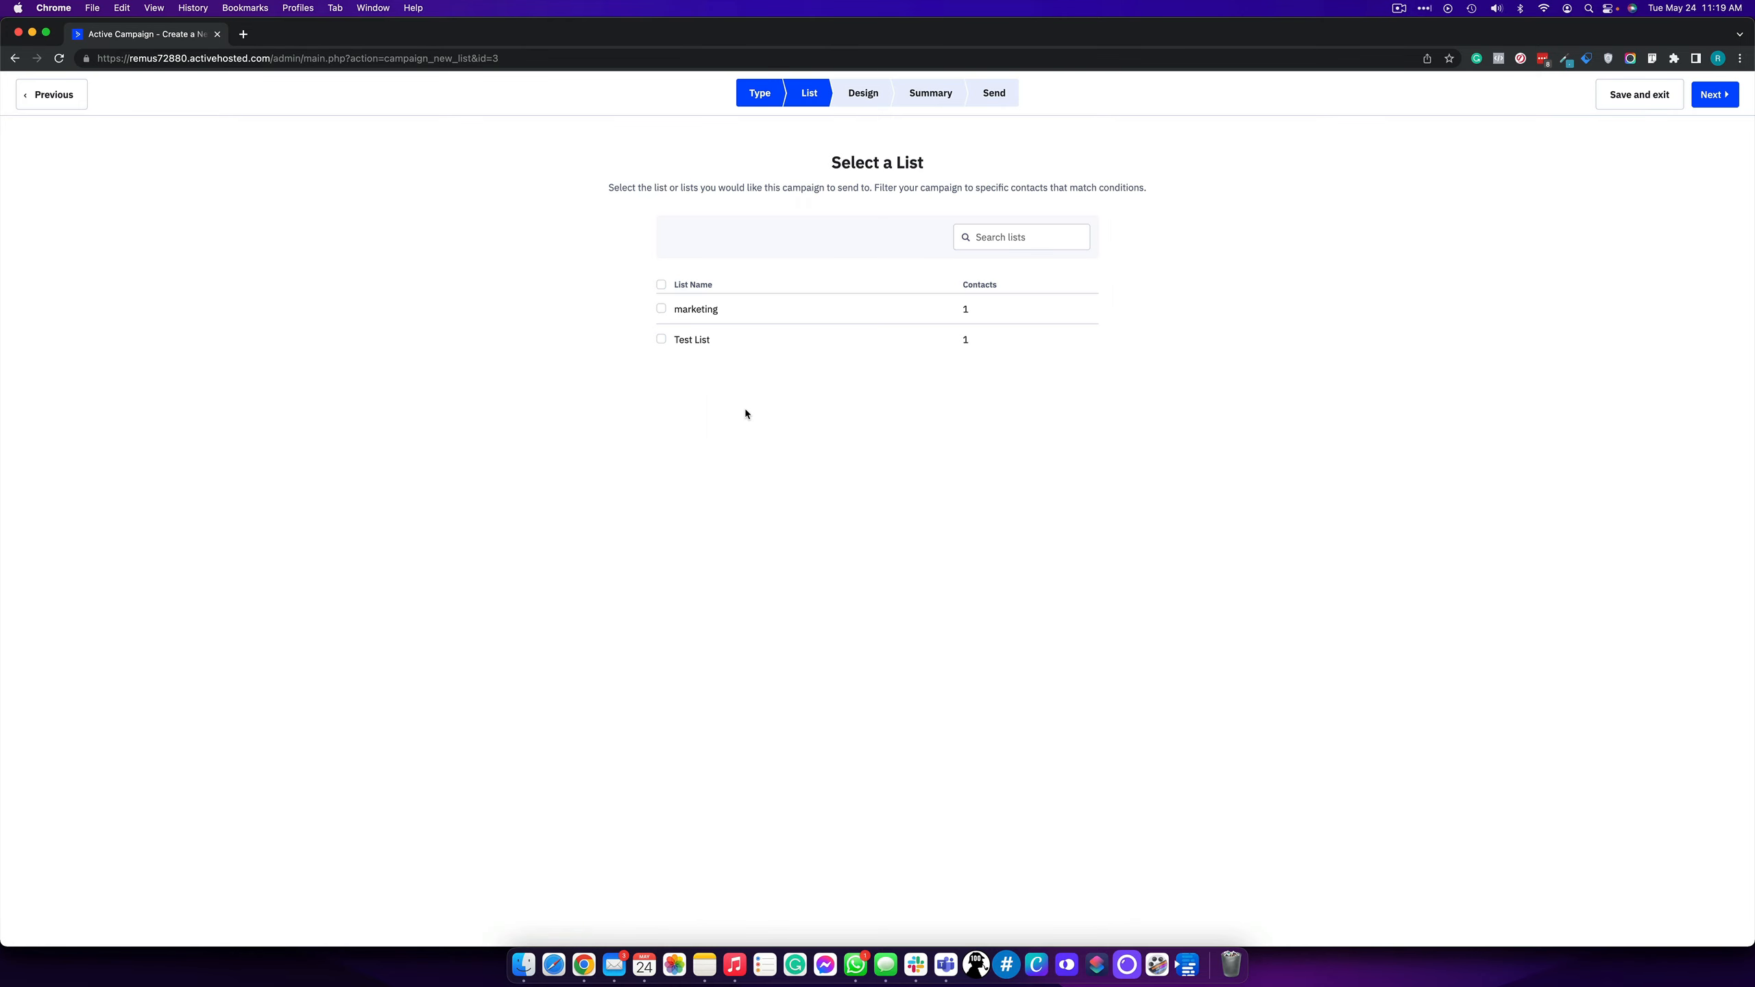
- Tick the marketing list, try a new segment then discard it, and proceed to Design
left_click(689, 313)
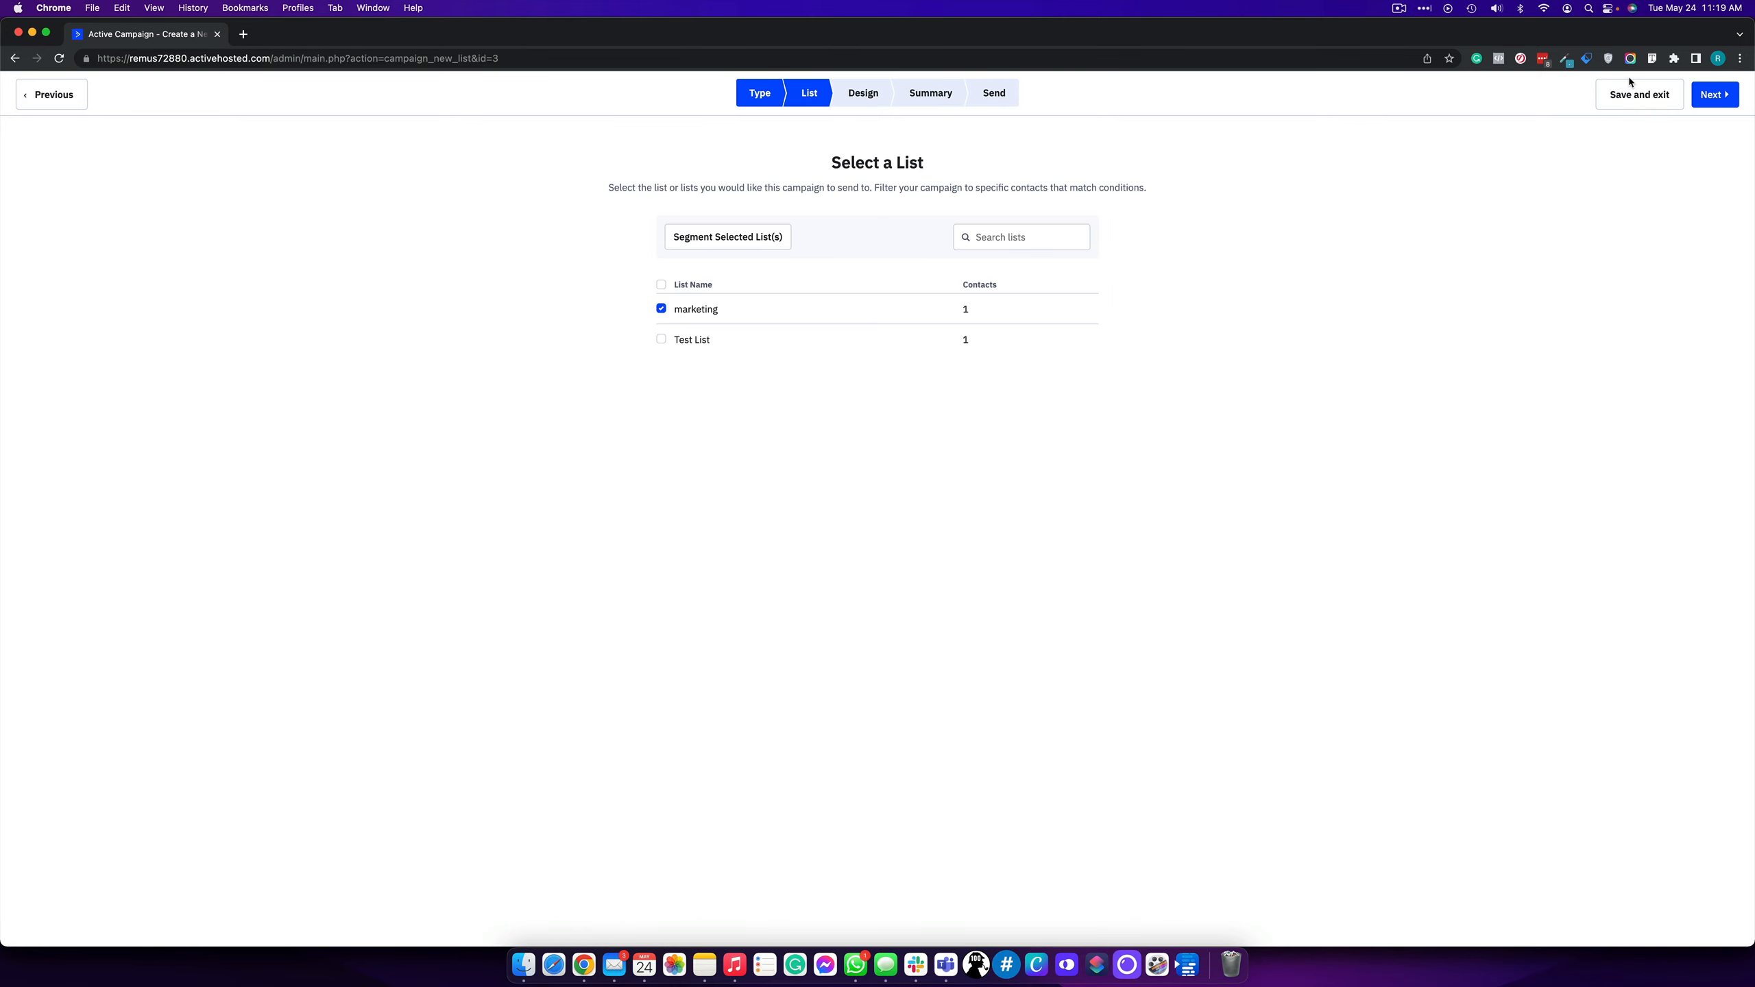
left_click(744, 238)
left_click(956, 403)
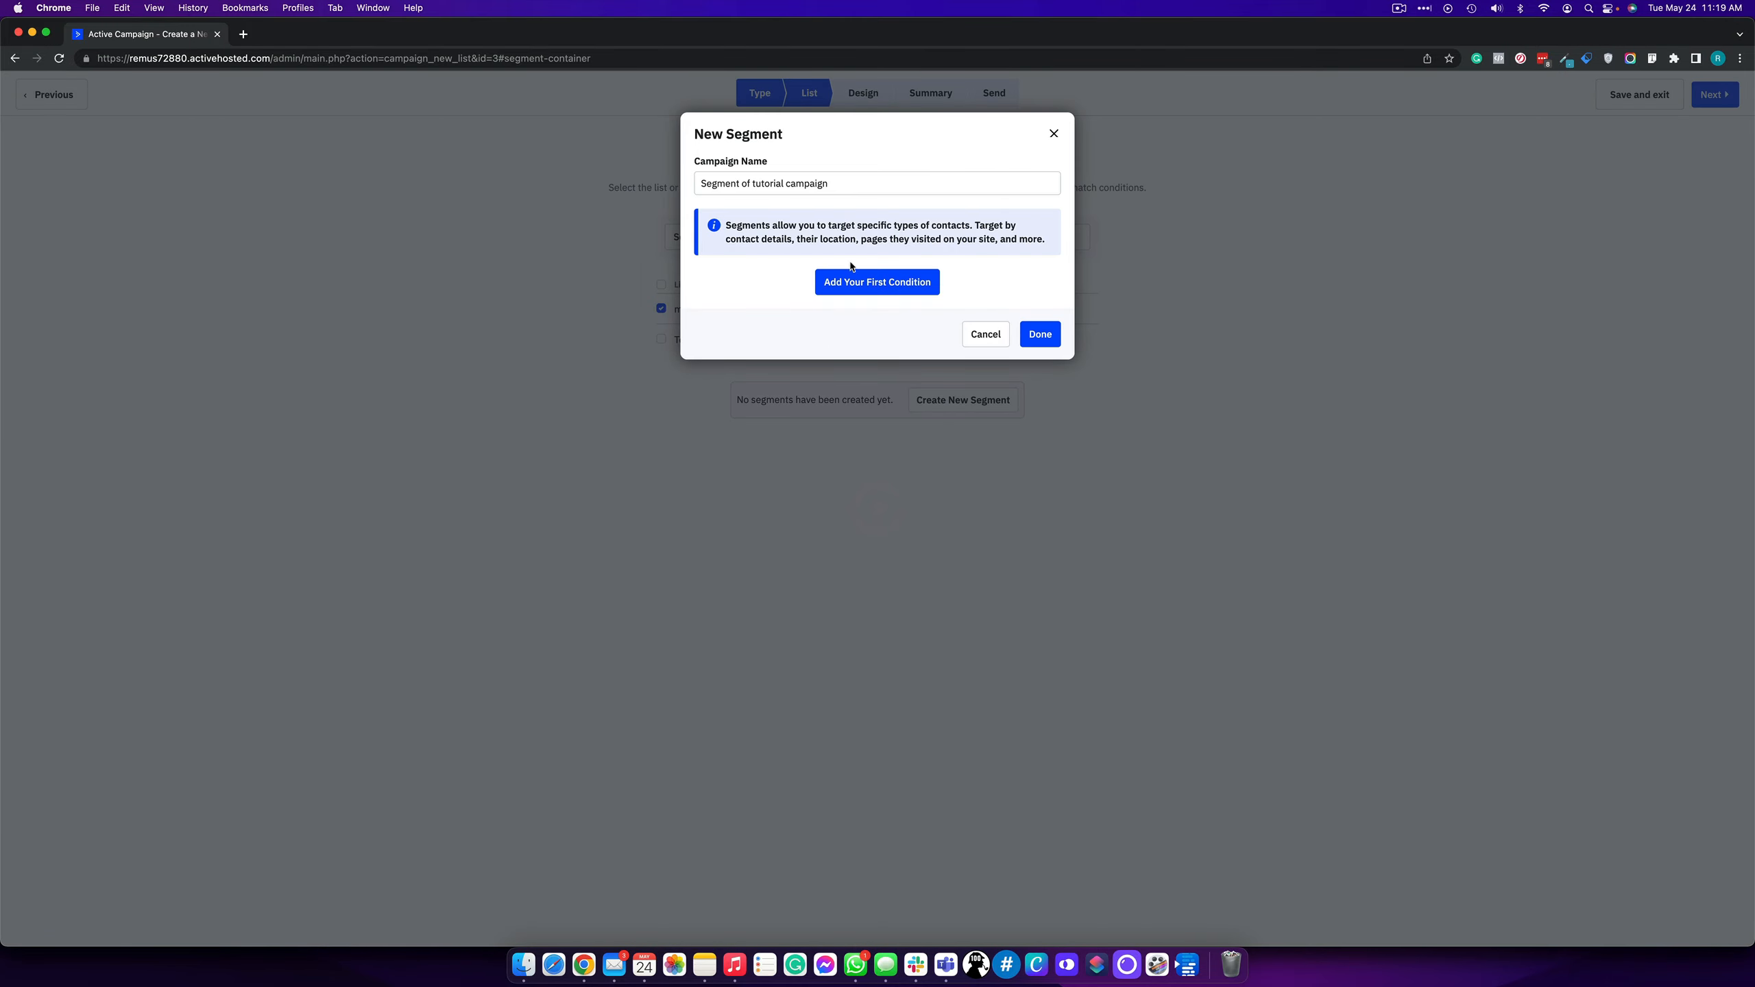
left_click(850, 282)
left_click(768, 250)
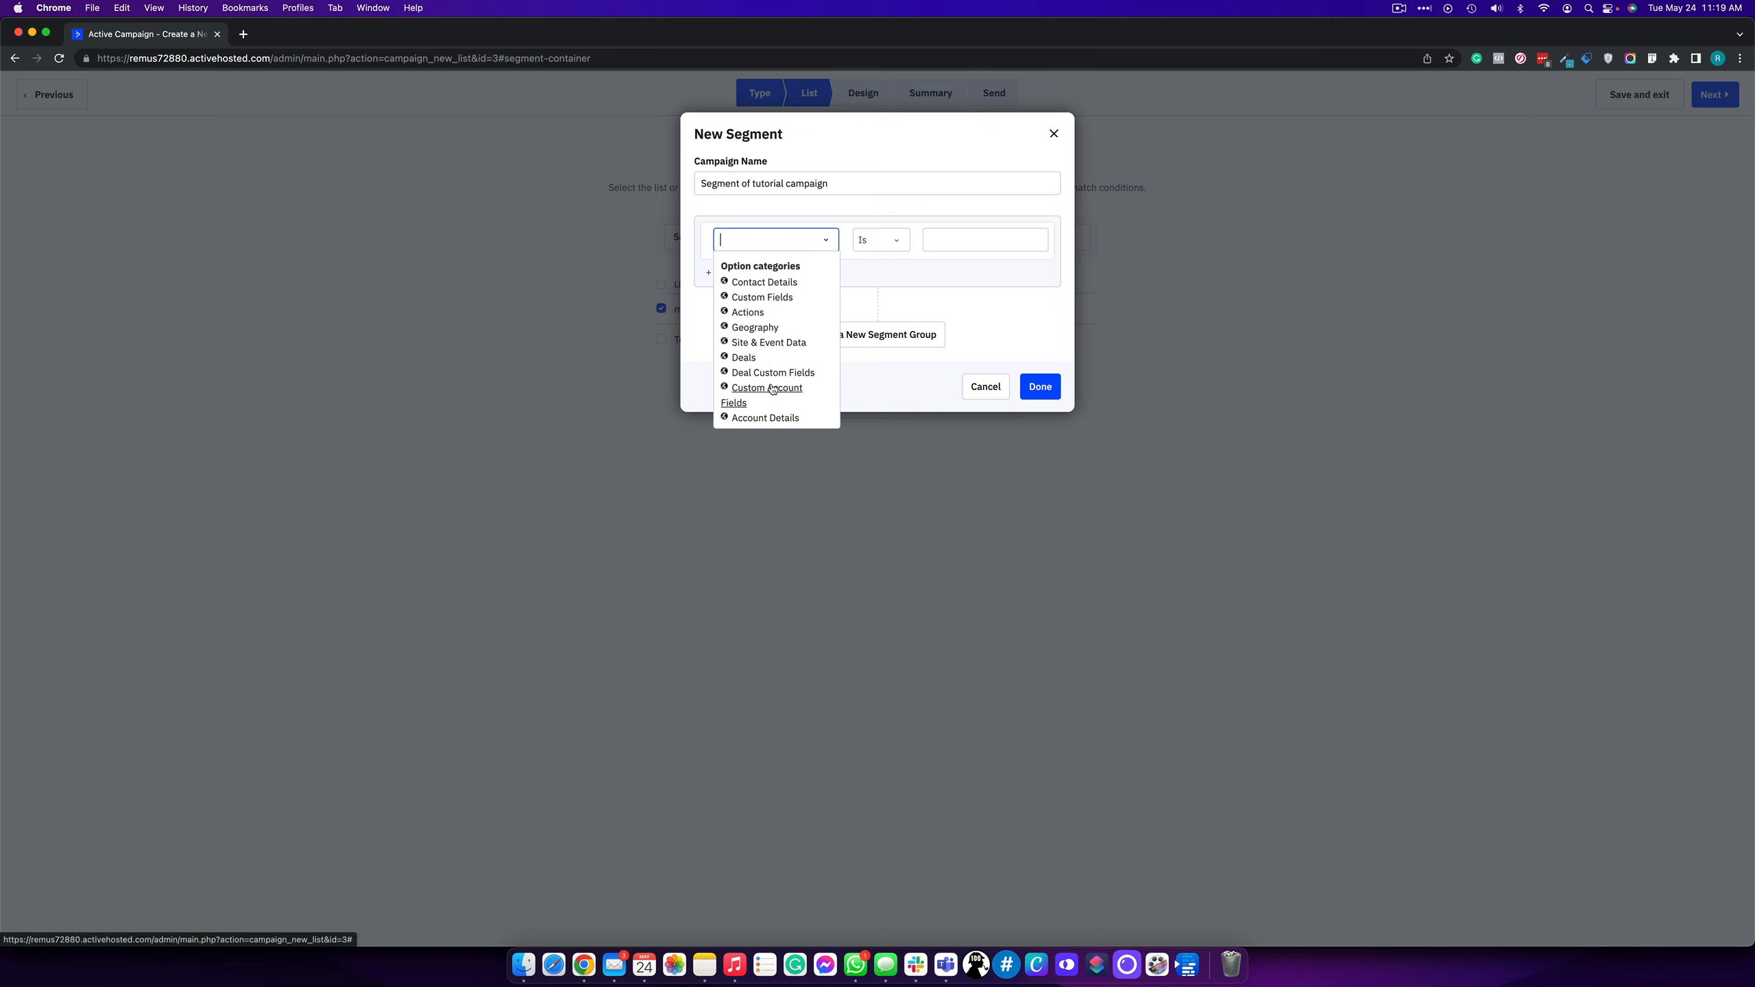
left_click(1059, 132)
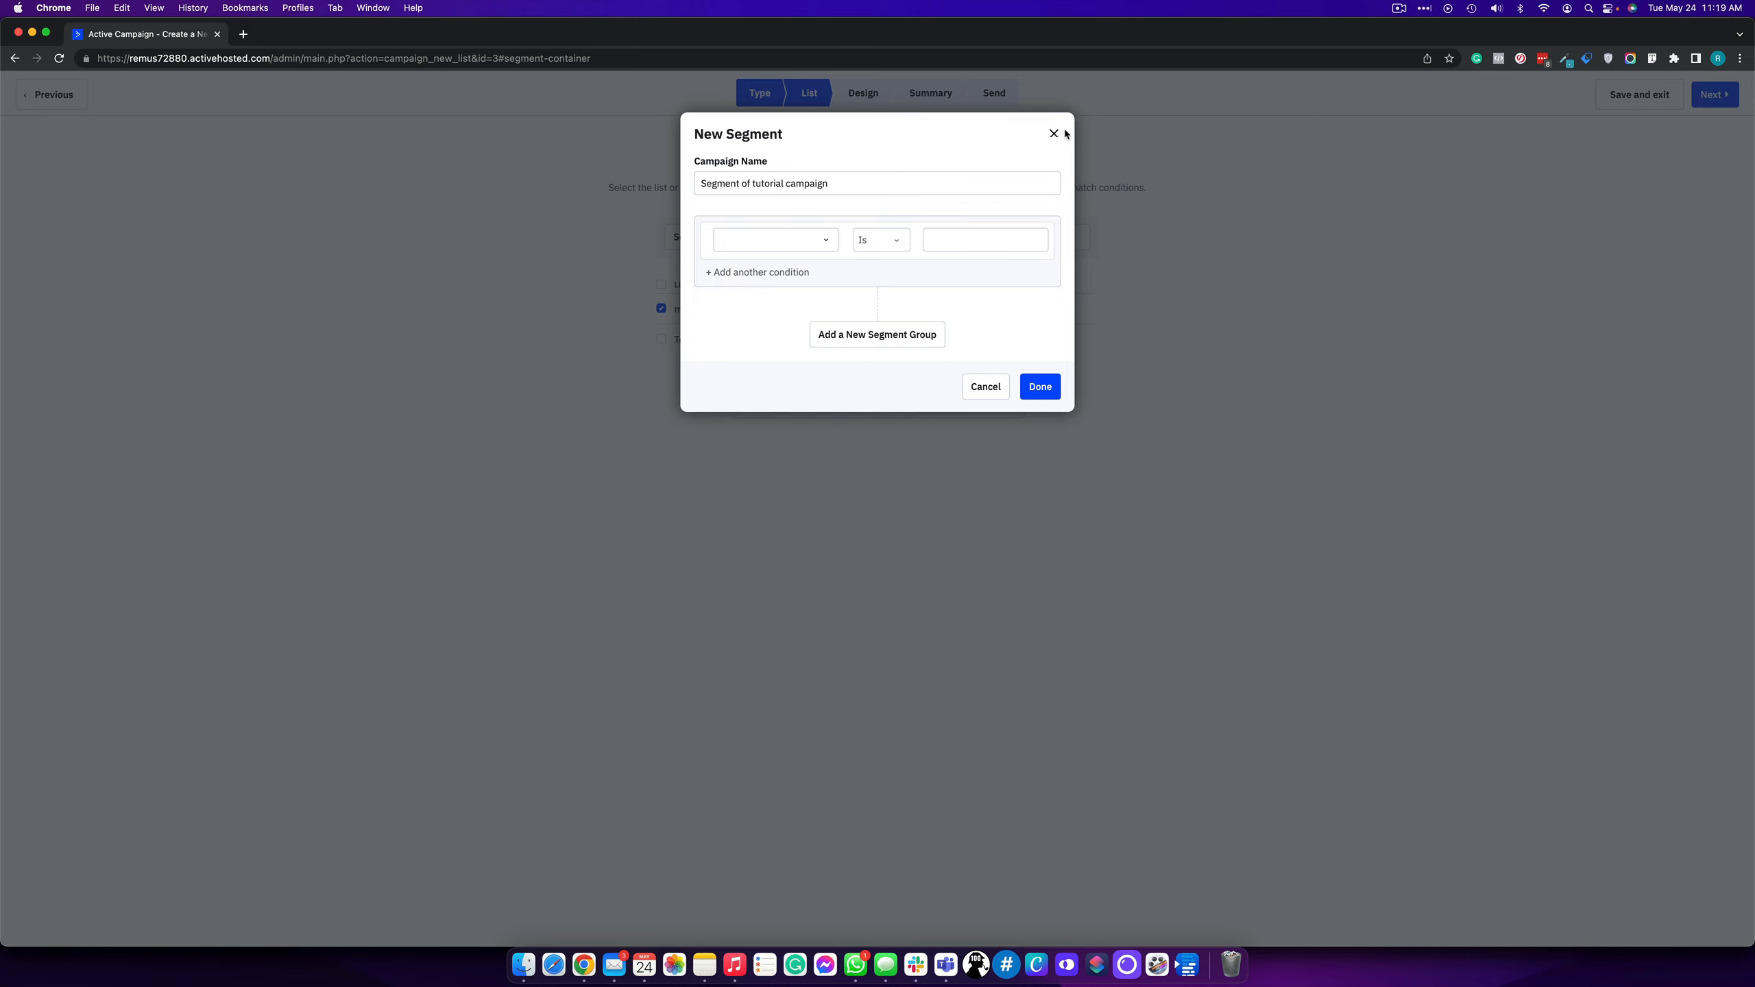
left_click(1053, 135)
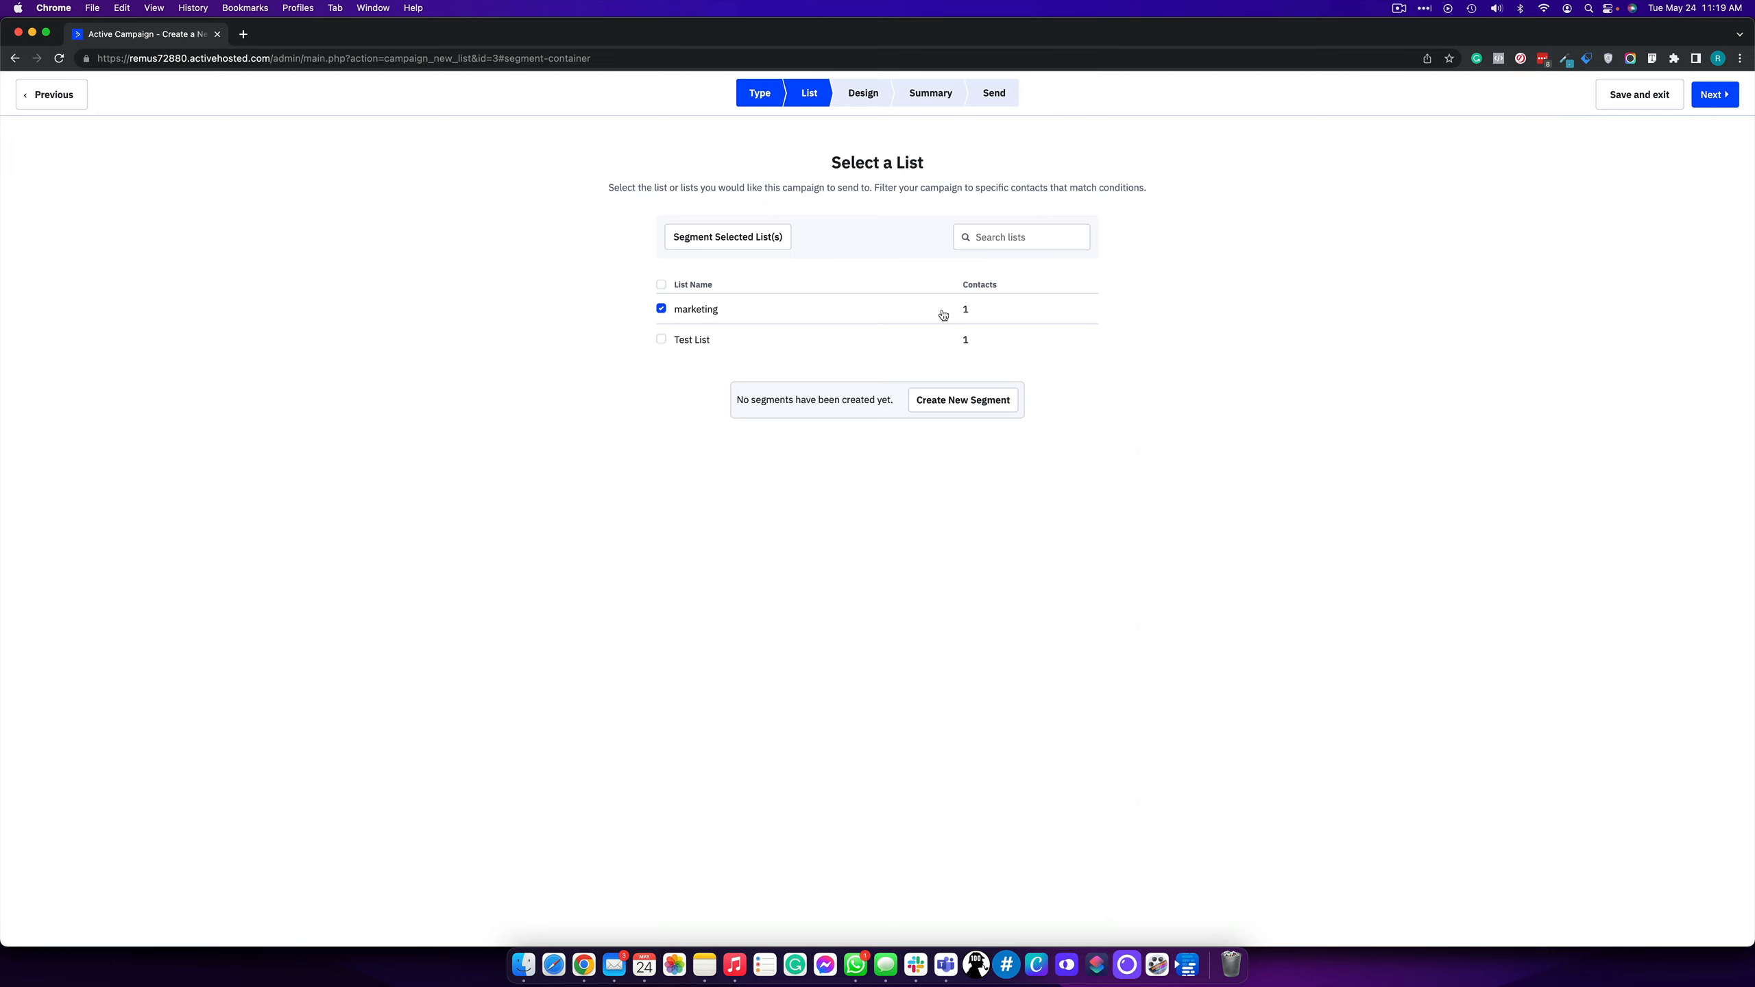
left_click(1702, 92)
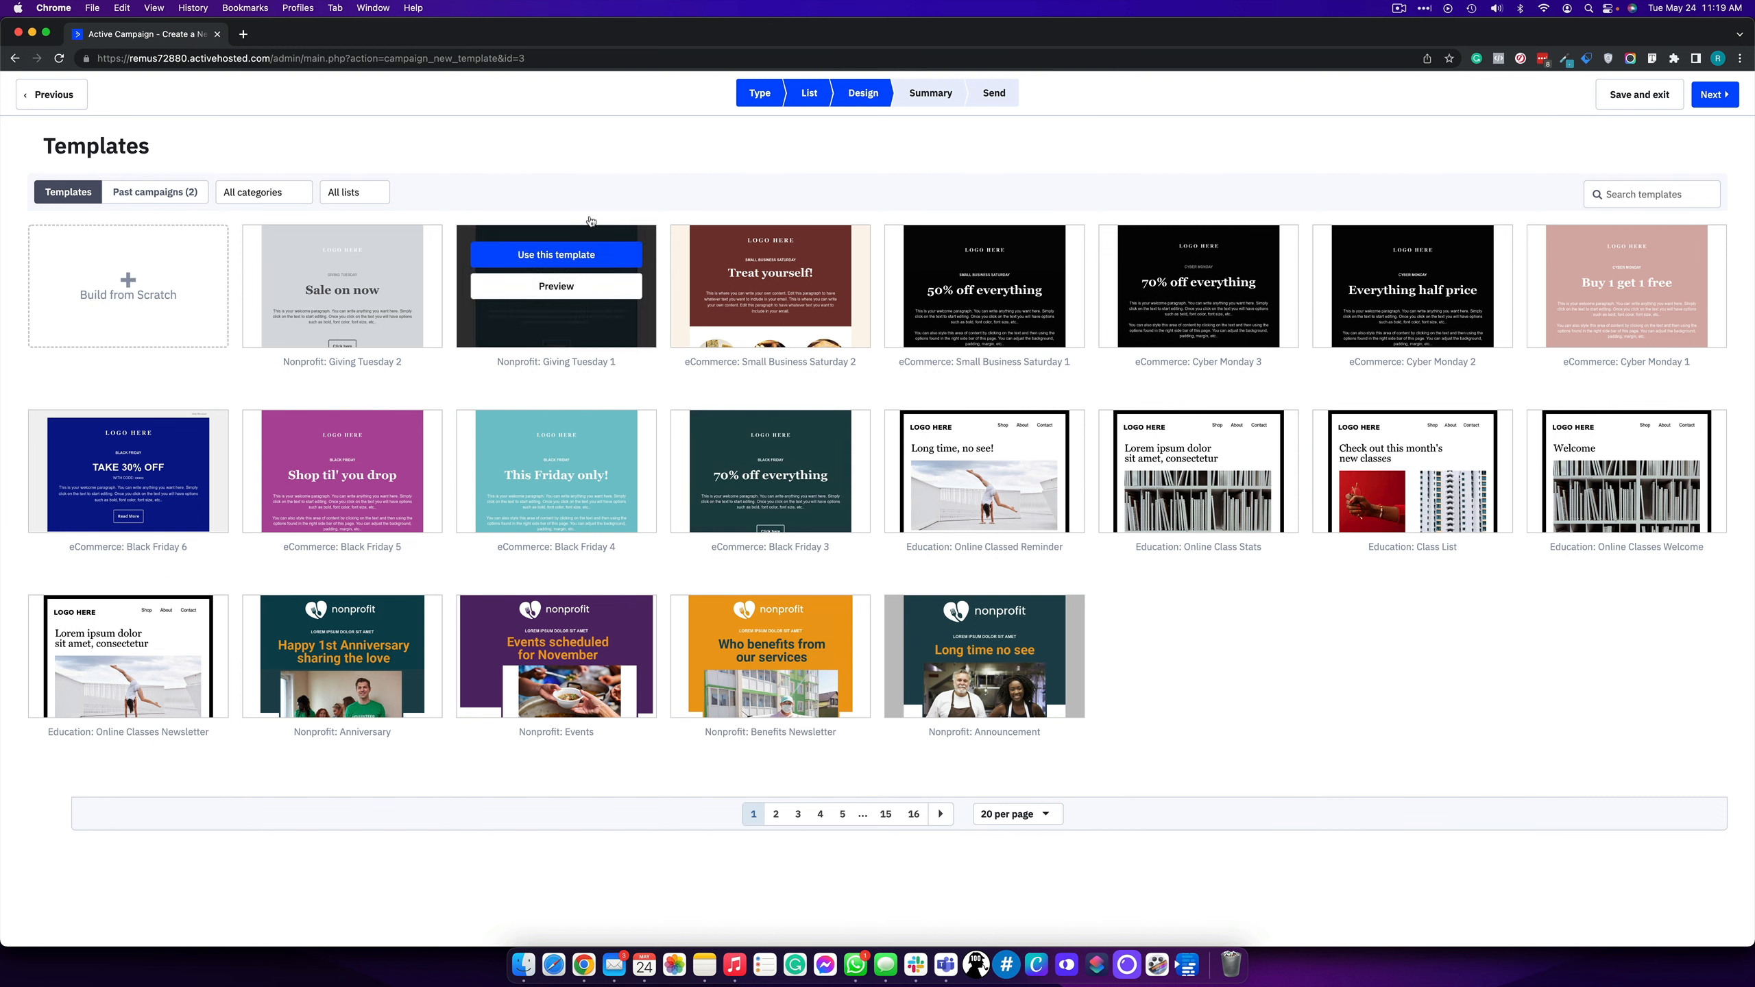
- Preview the Nonprofit: Benefits Newsletter template, then choose it for the email
mouse_move(720, 694)
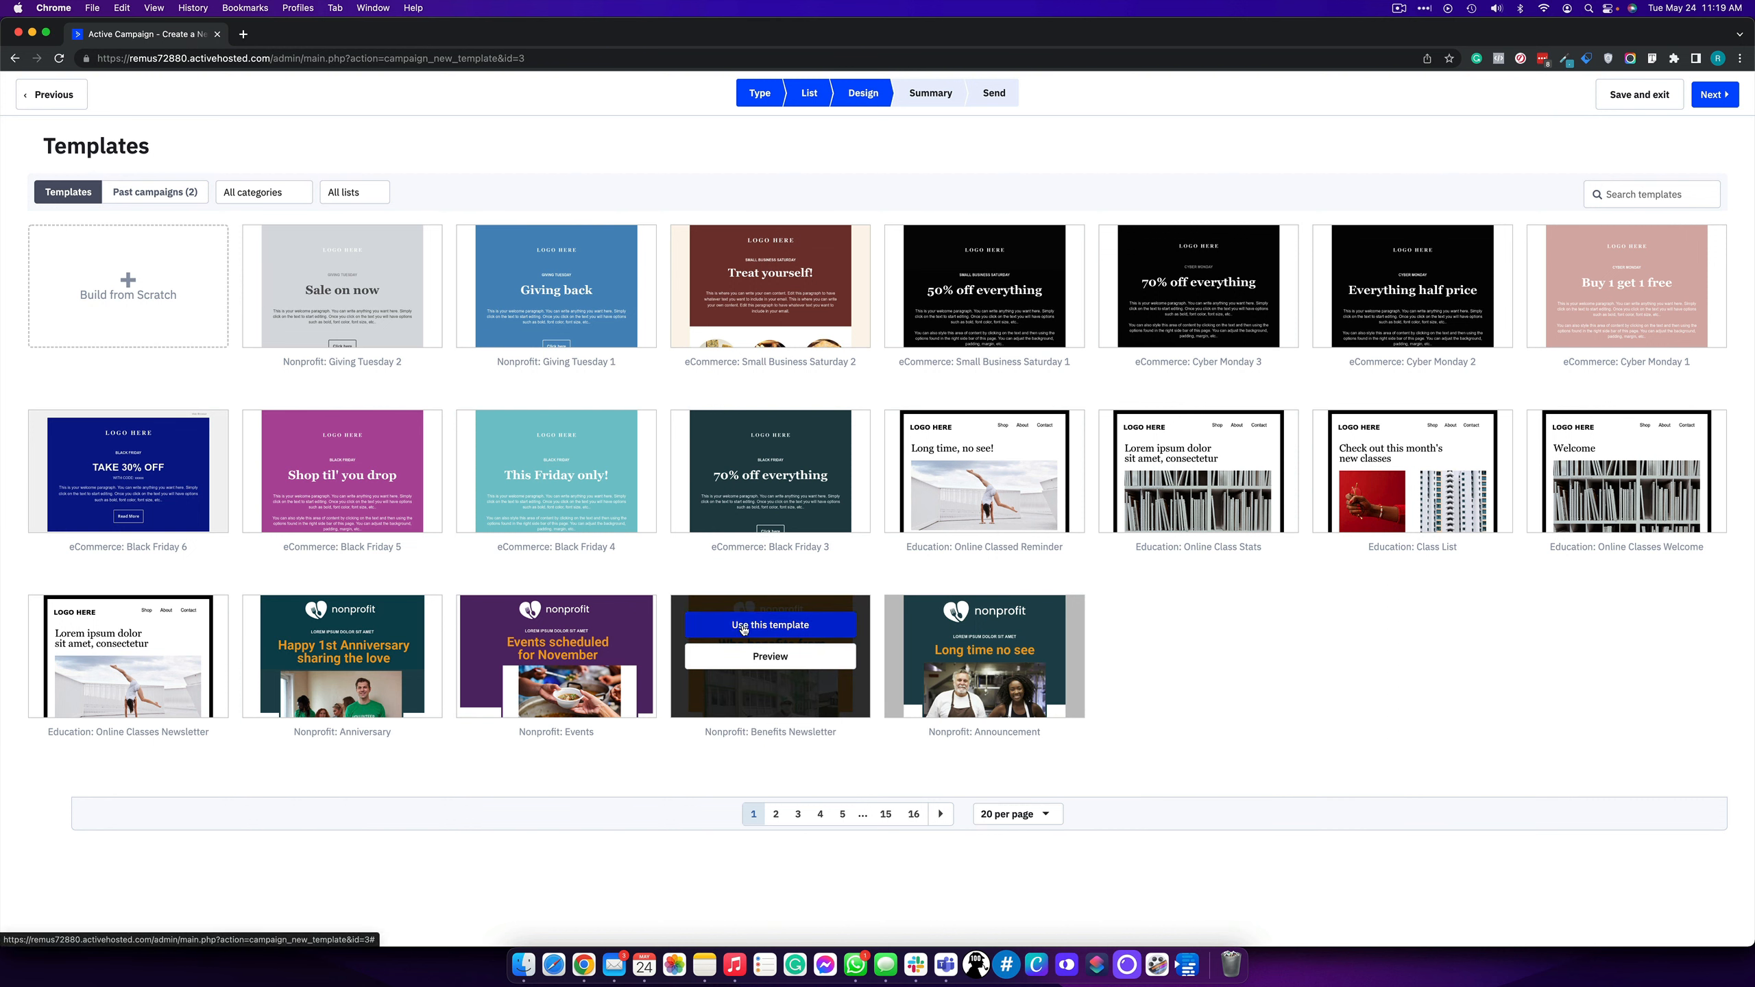
left_click(770, 656)
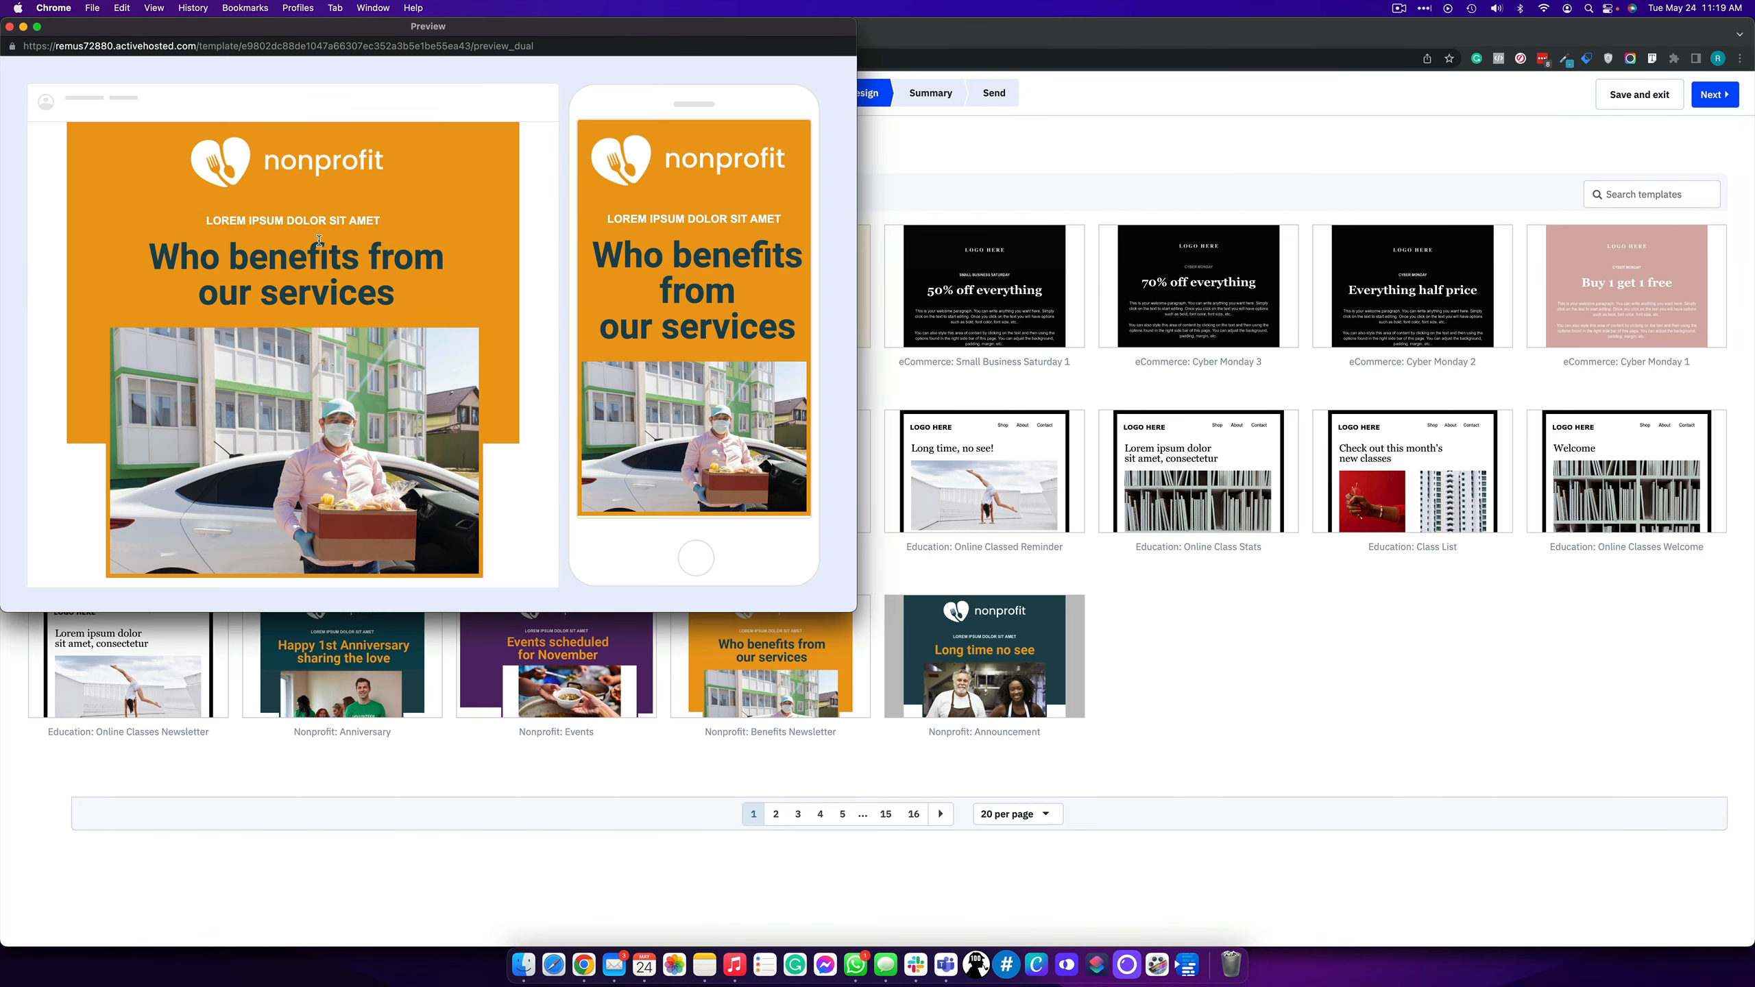
scroll(317, 237, "down", 5)
scroll(592, 228, "down", 10)
scroll(591, 228, "down", 5)
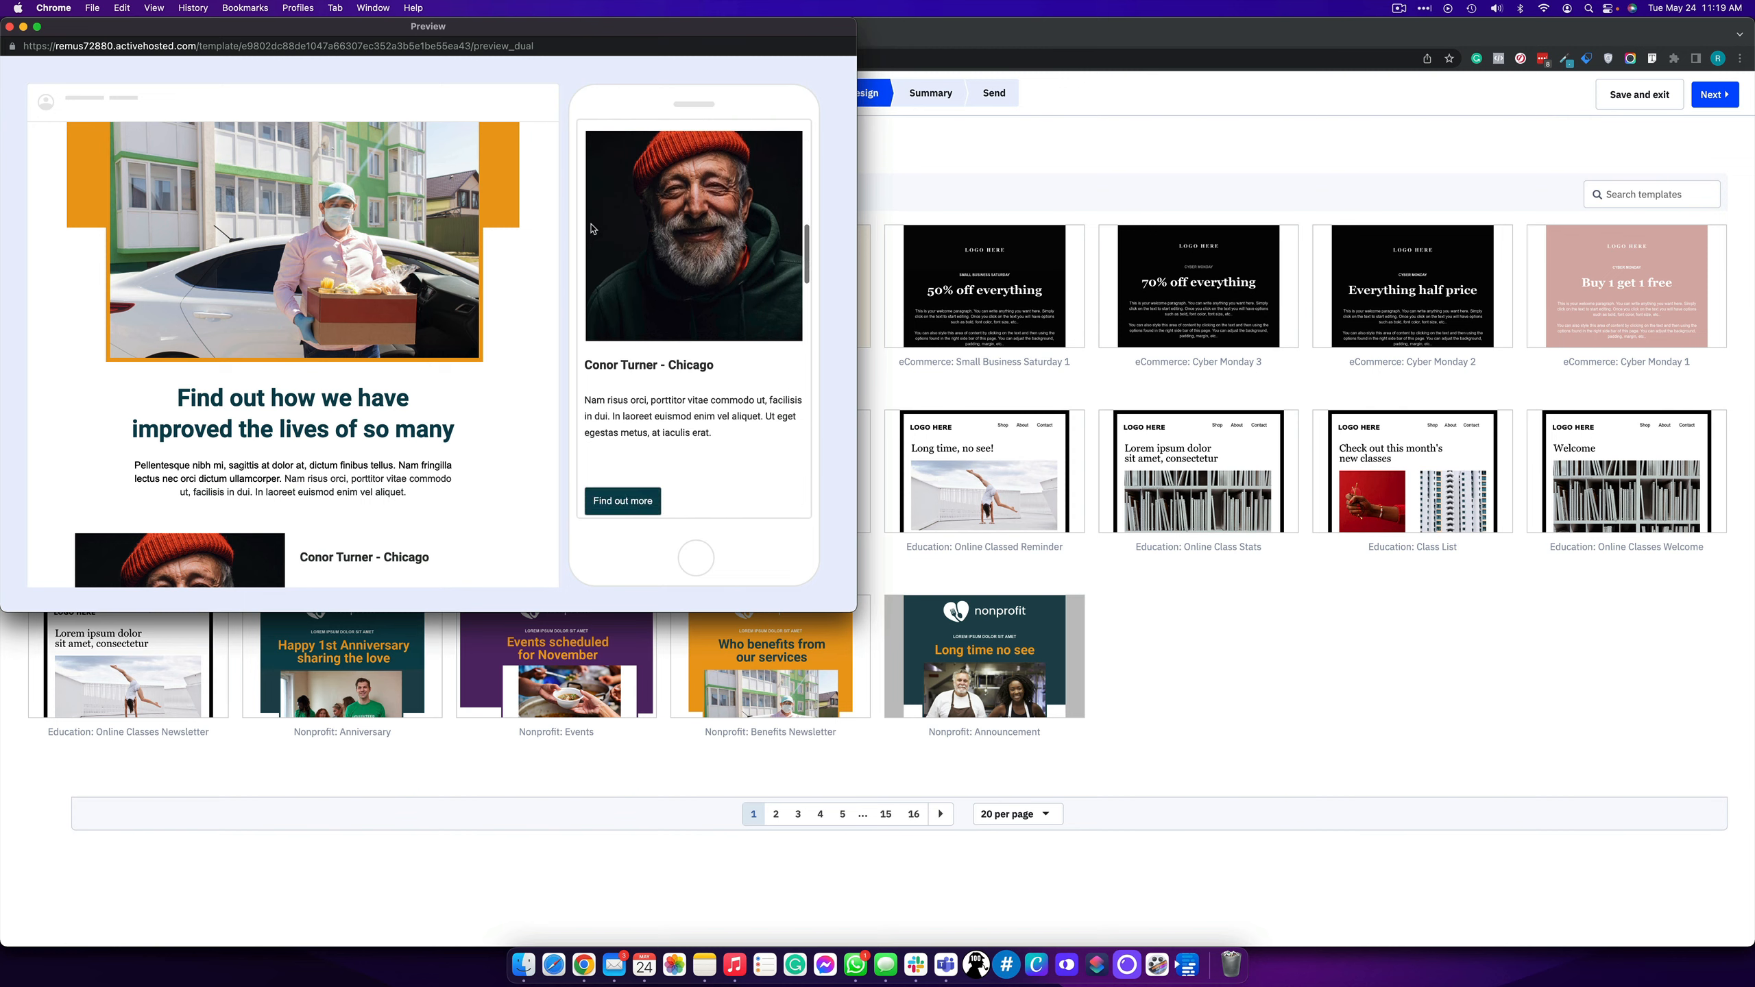
scroll(314, 345, "down", 10)
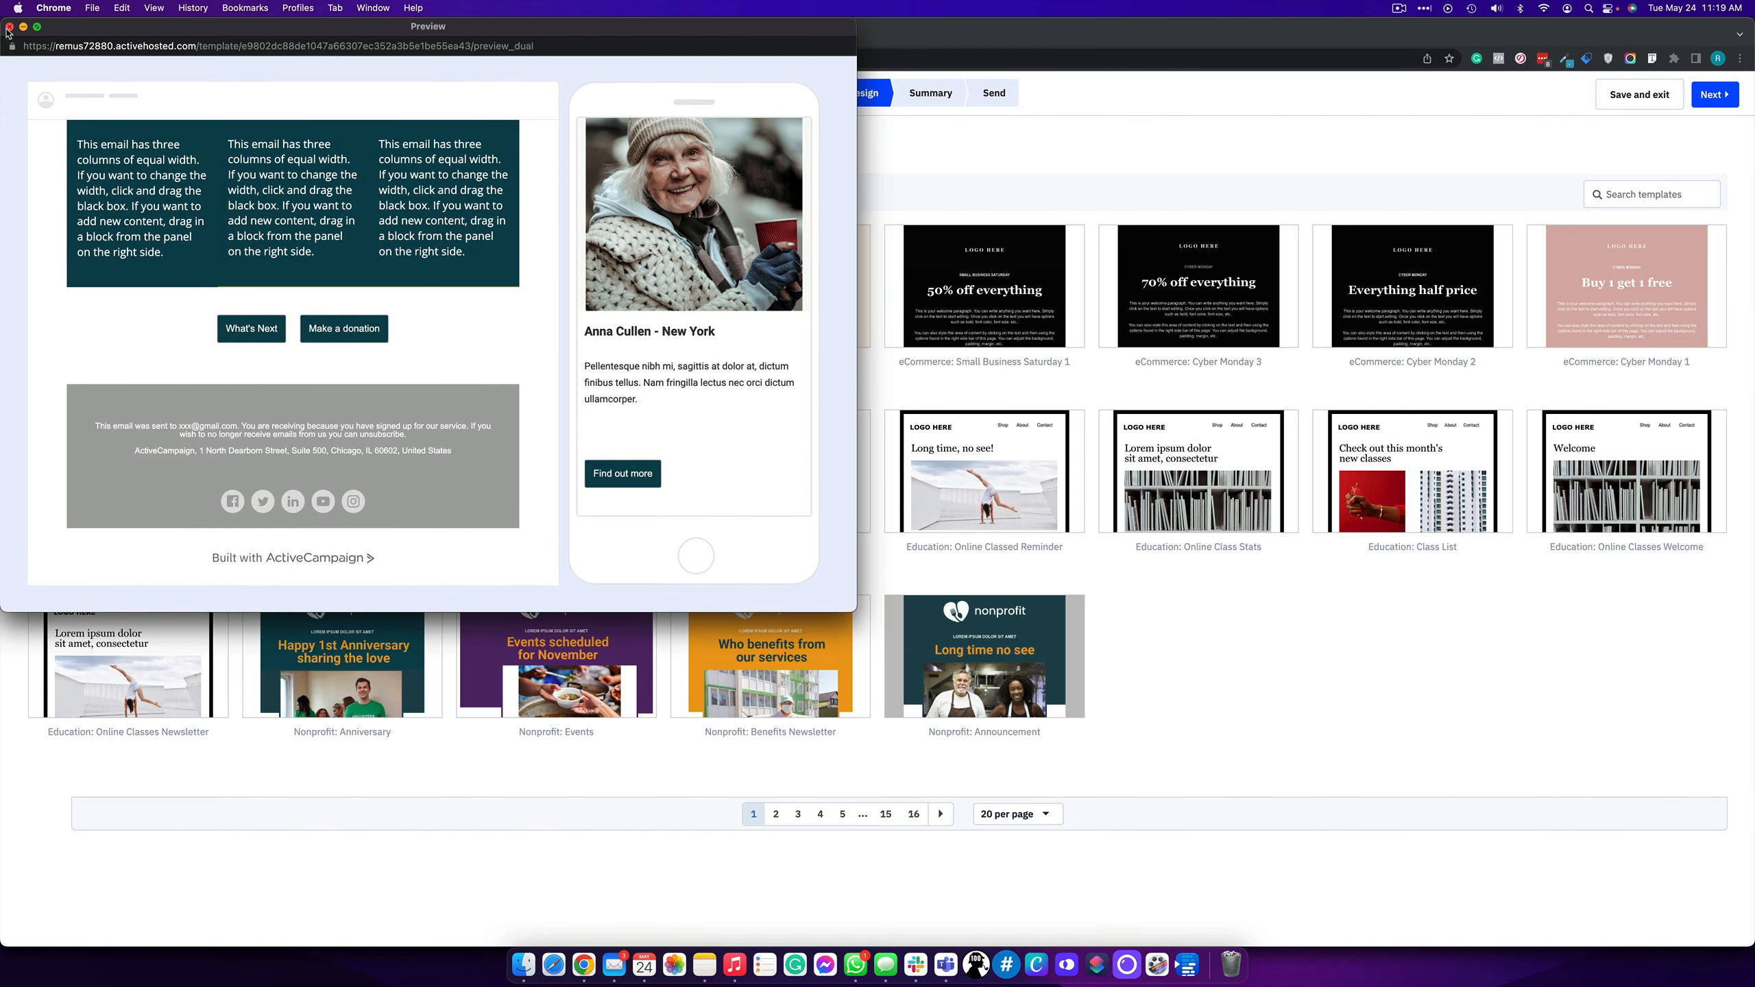
left_click(9, 26)
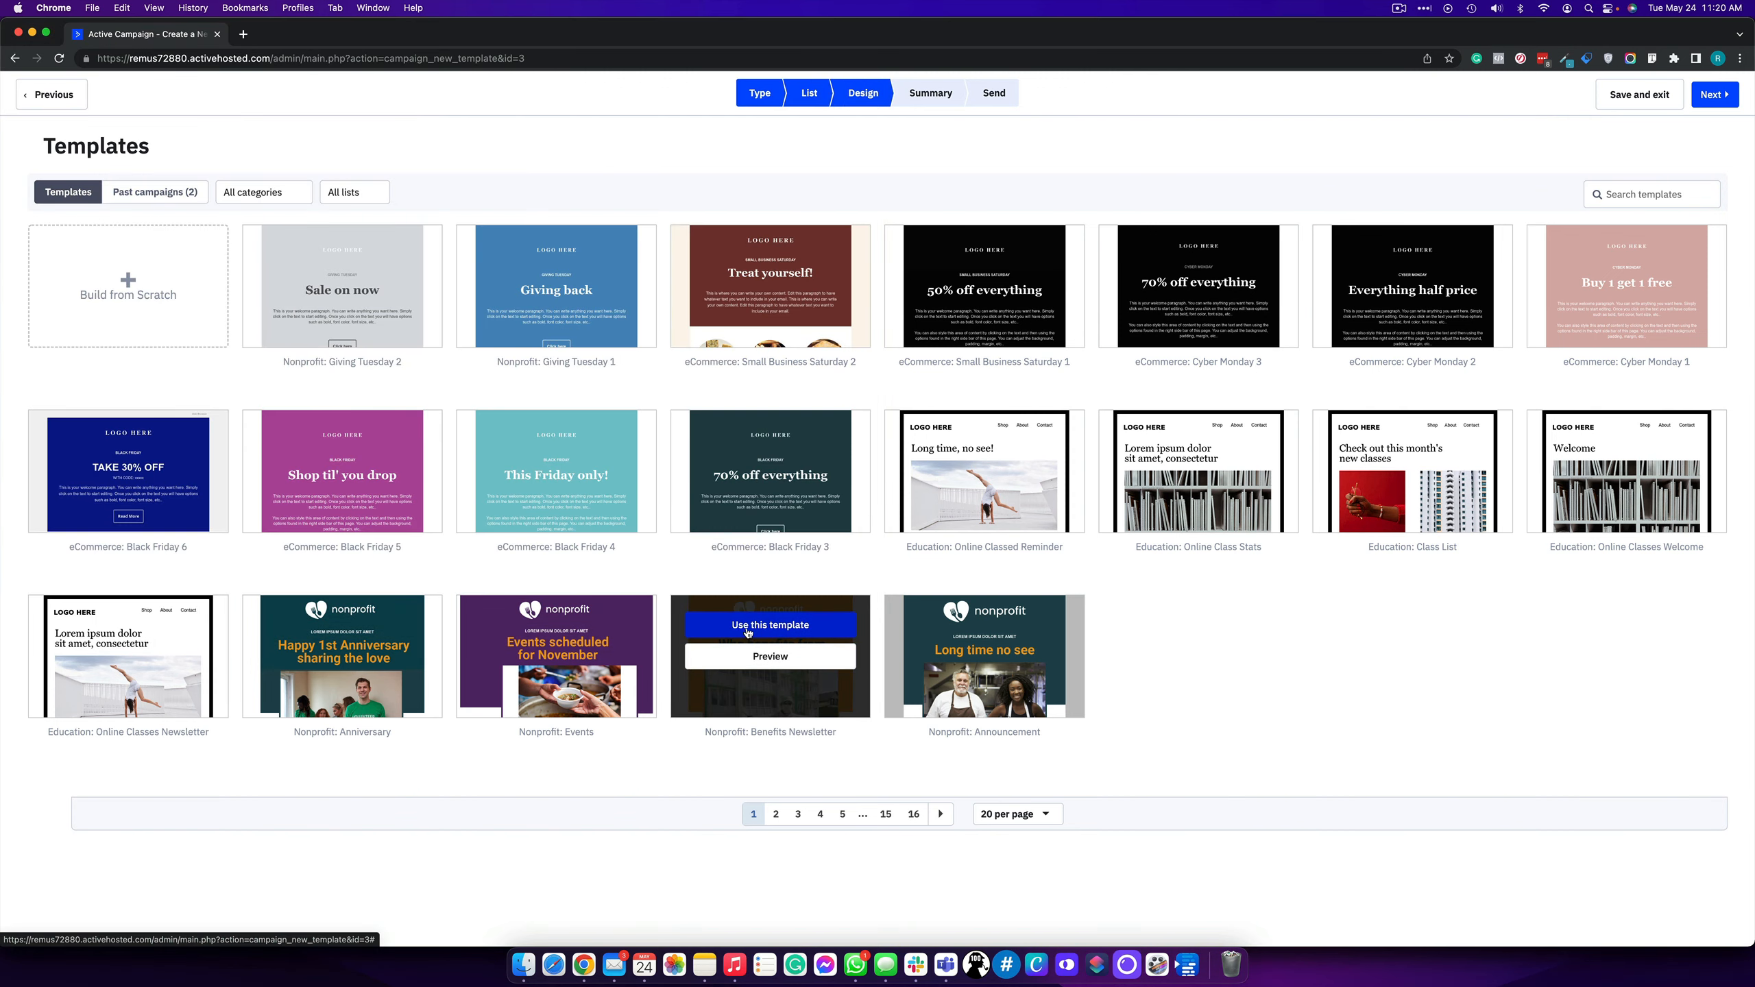
left_click(747, 634)
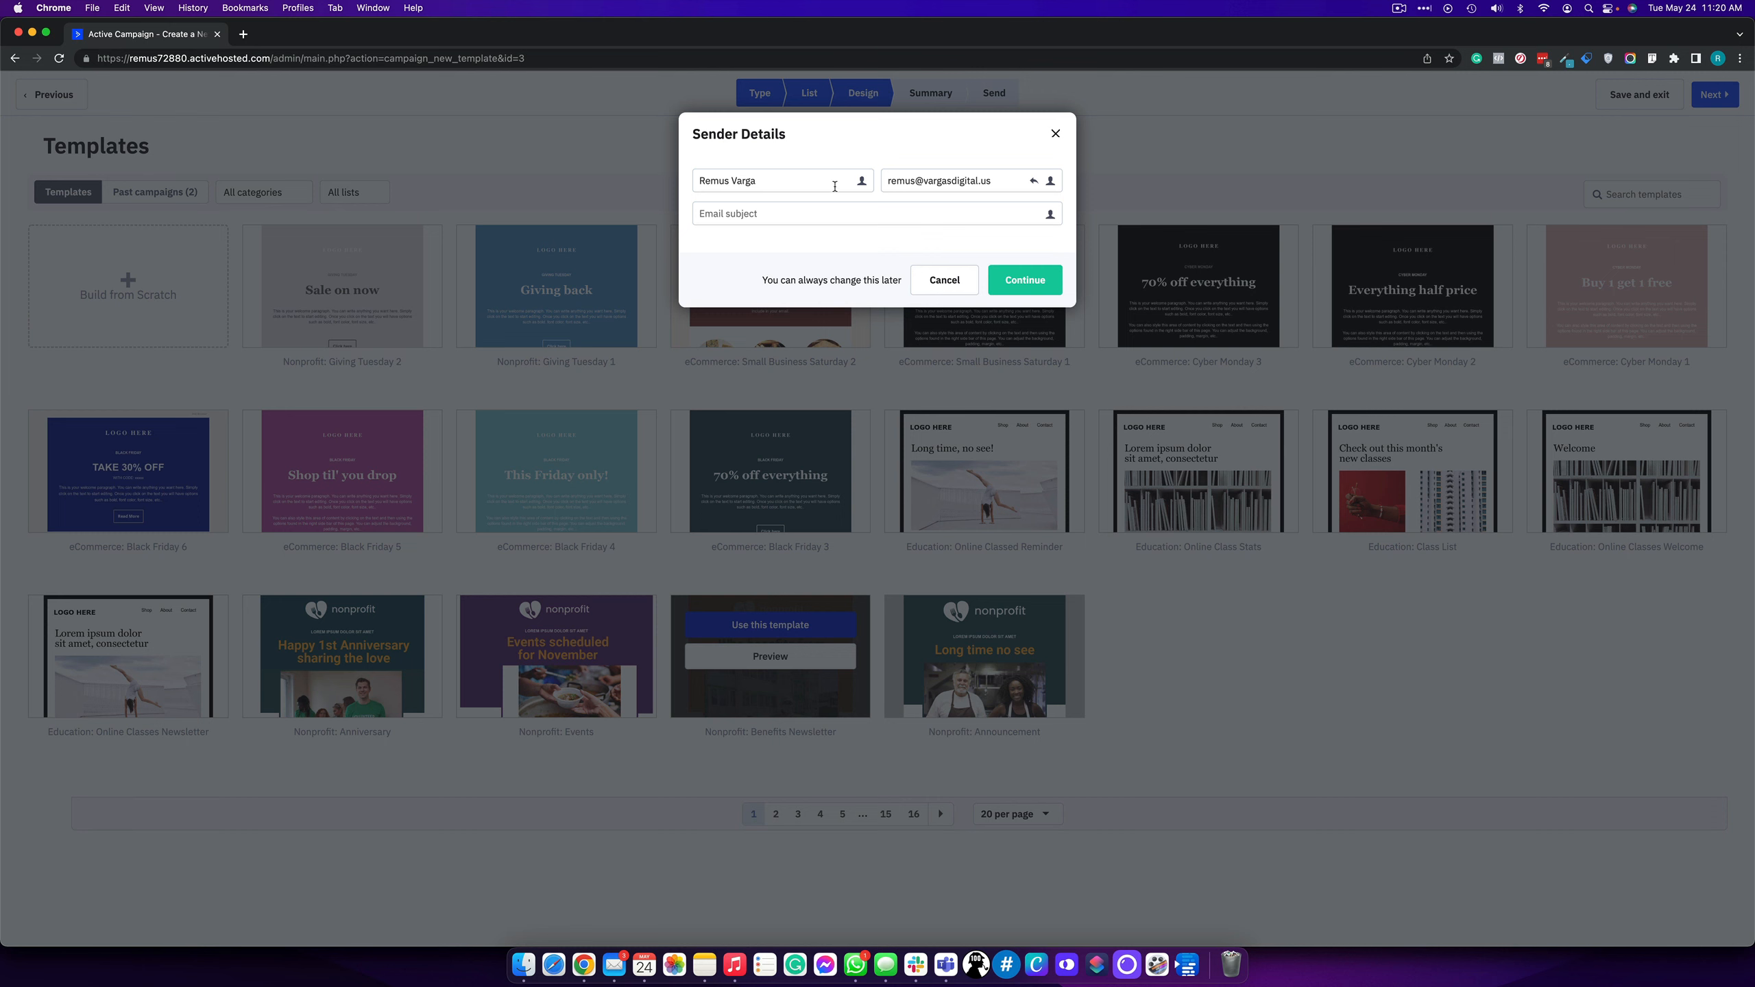
- Enter the subject 'this is the subject line' and continue into the email designer
left_click(768, 211)
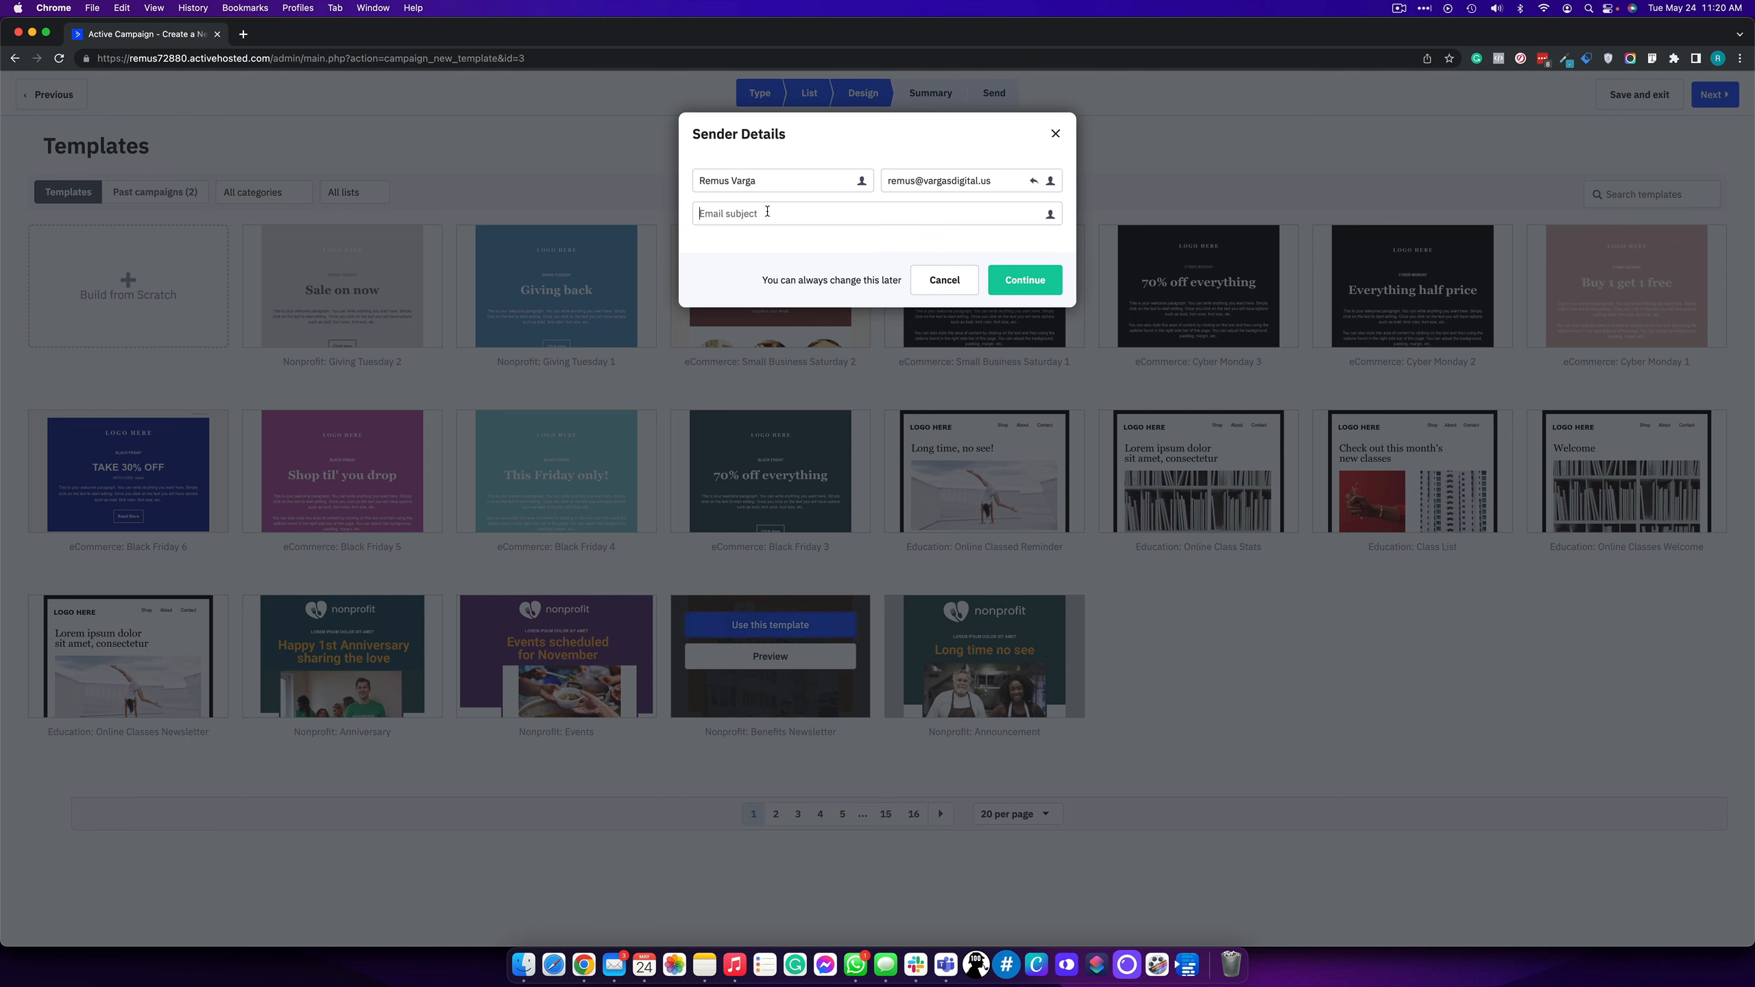
type("this is et")
key("BackSpace")
key("BackSpace")
type("the subject line")
left_click(1026, 283)
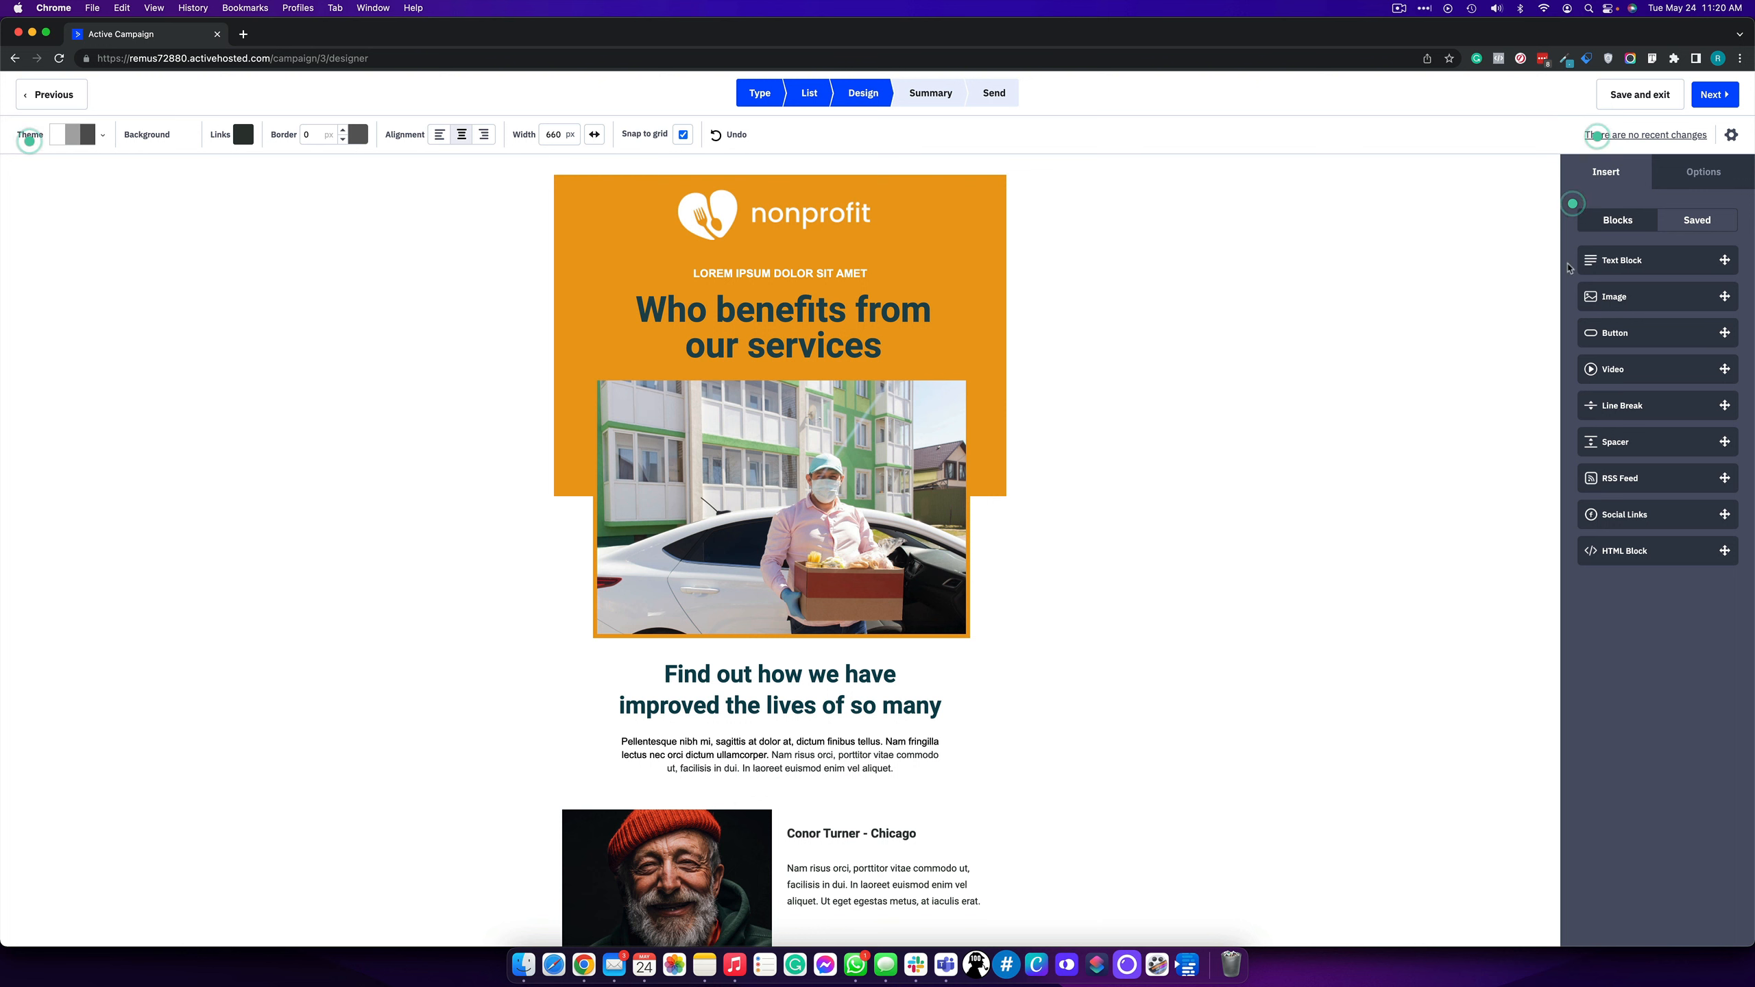
- Add a comma after 'services' and insert the First Name personalization tag into the headline
left_click(886, 337)
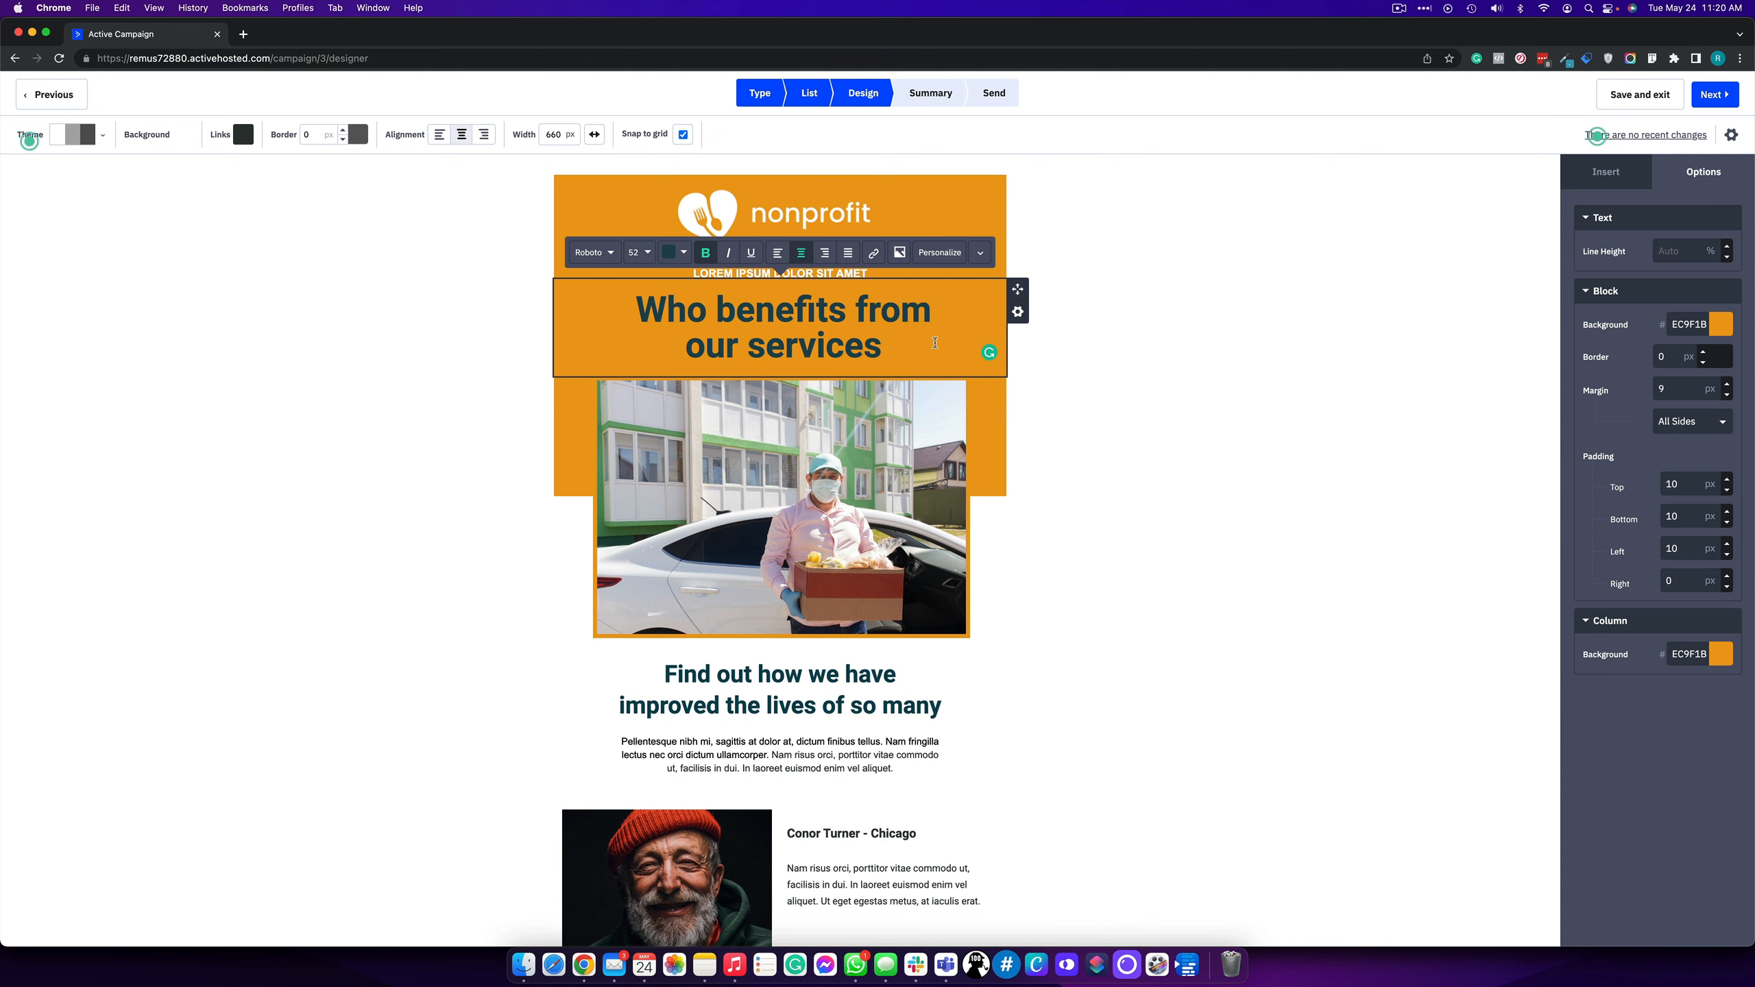
type(",")
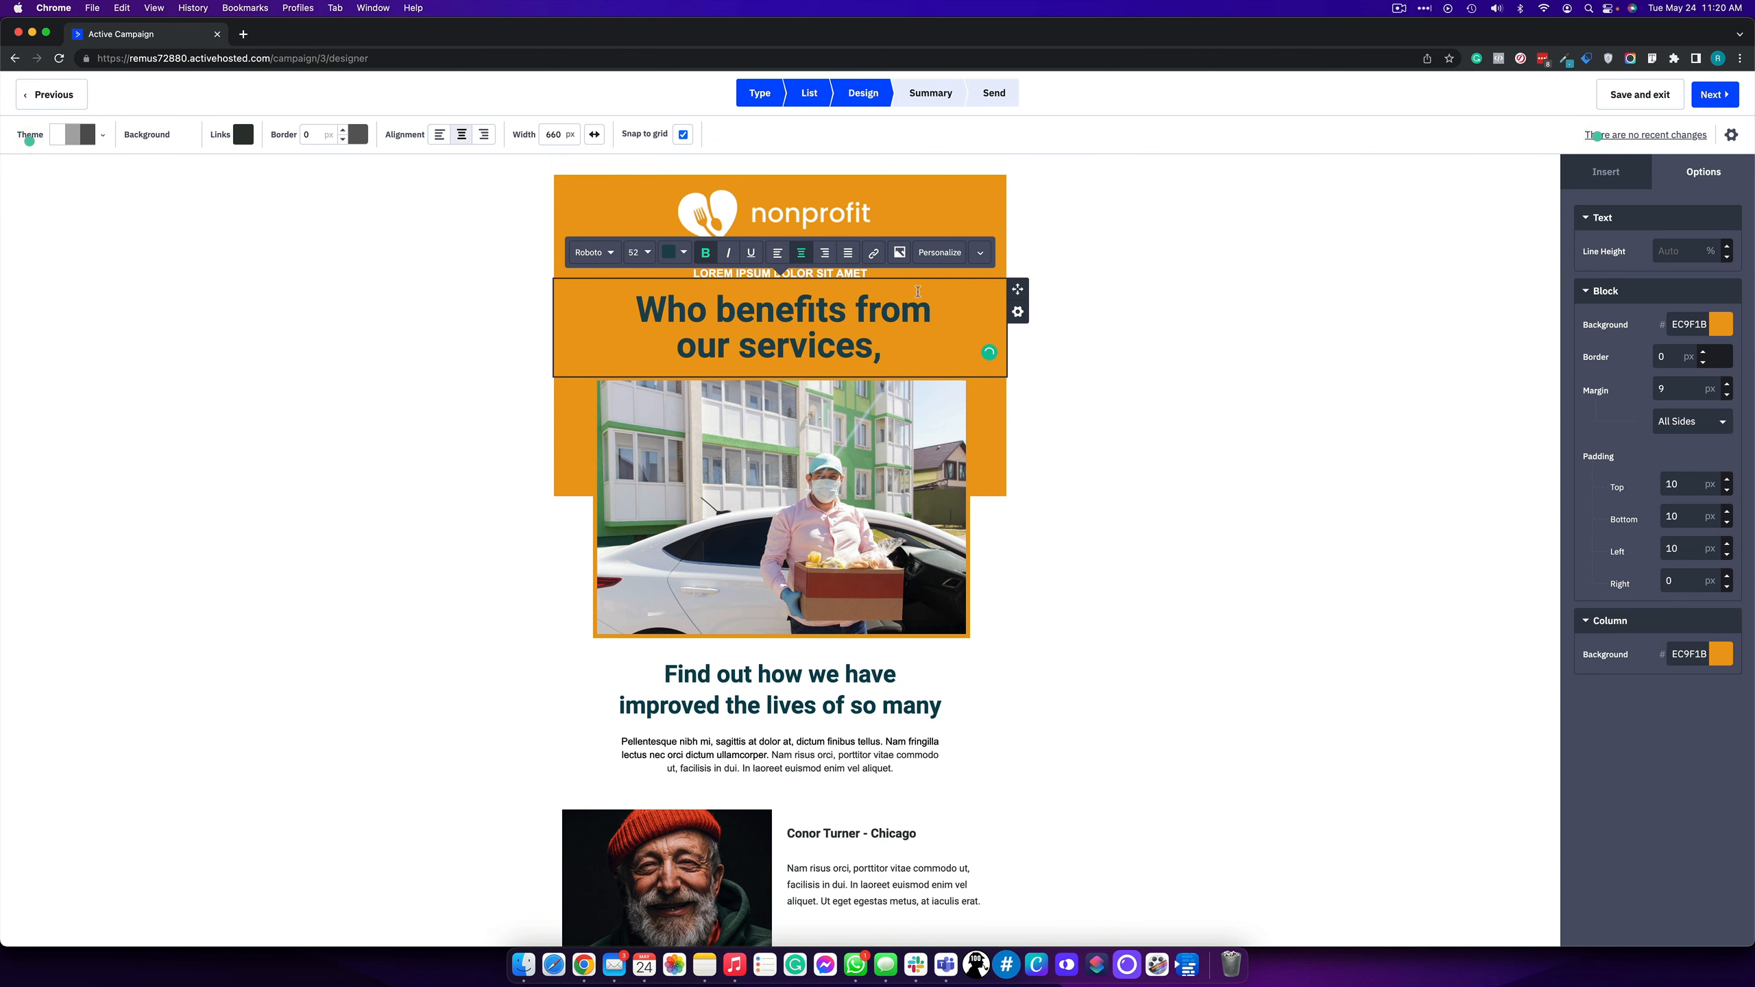
left_click(939, 252)
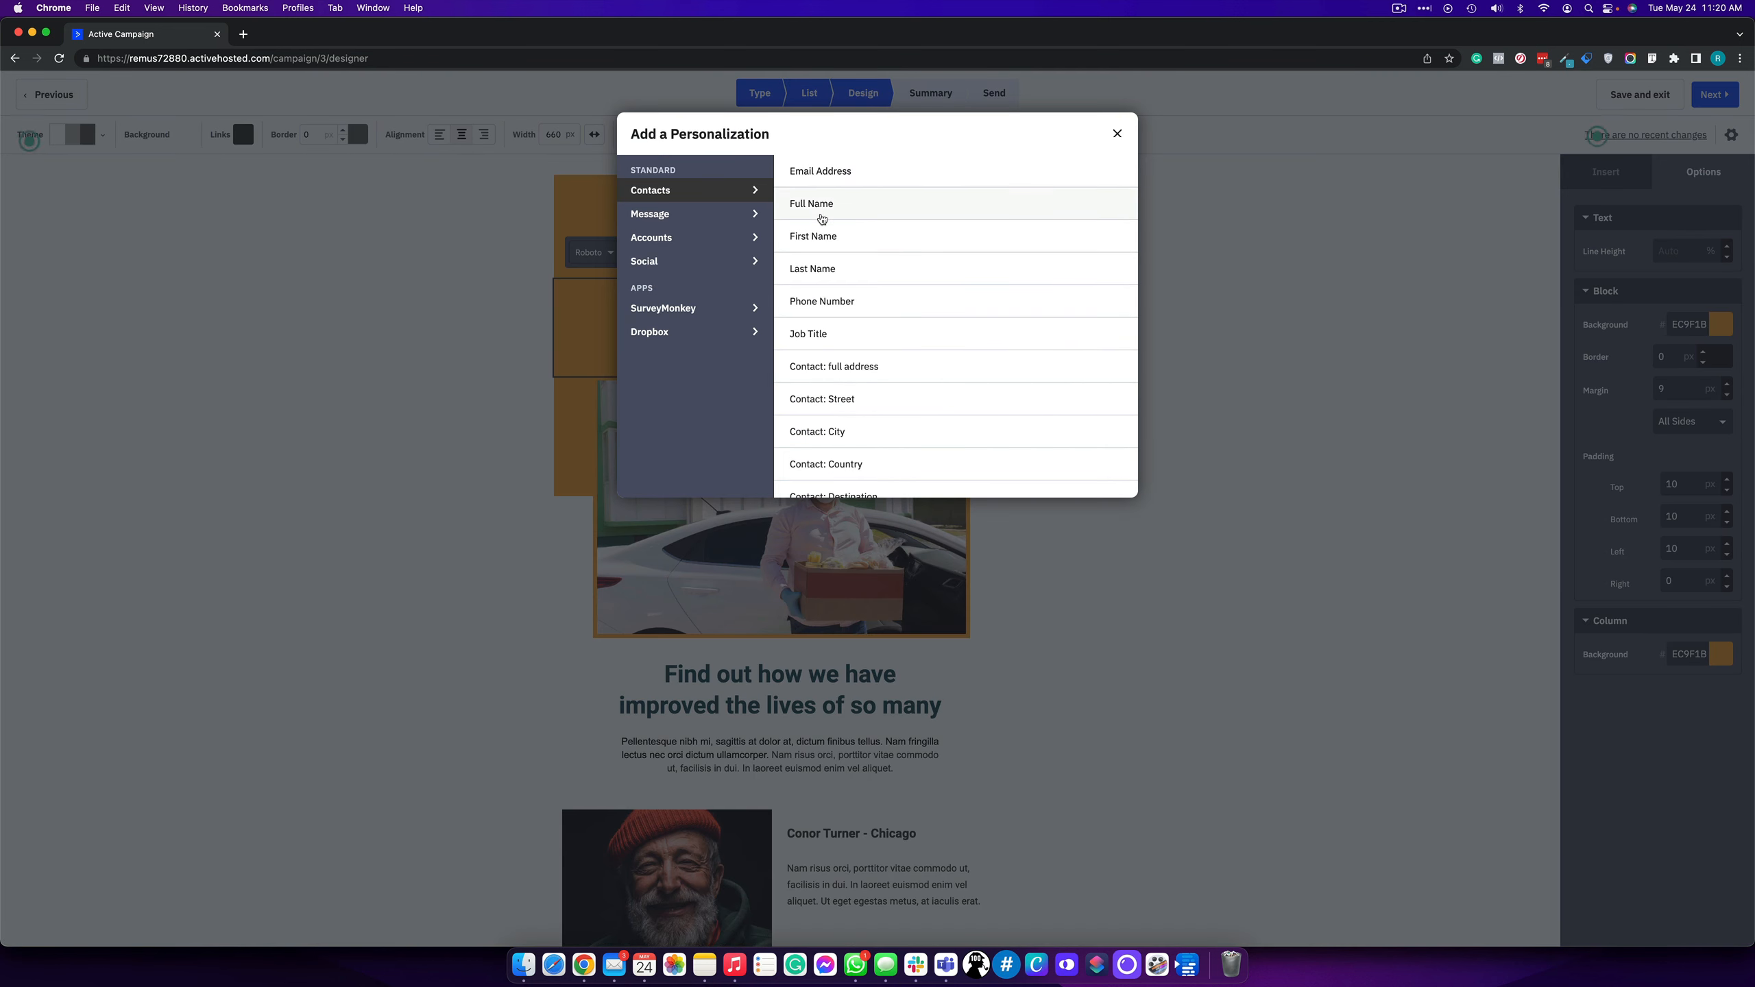
left_click(821, 239)
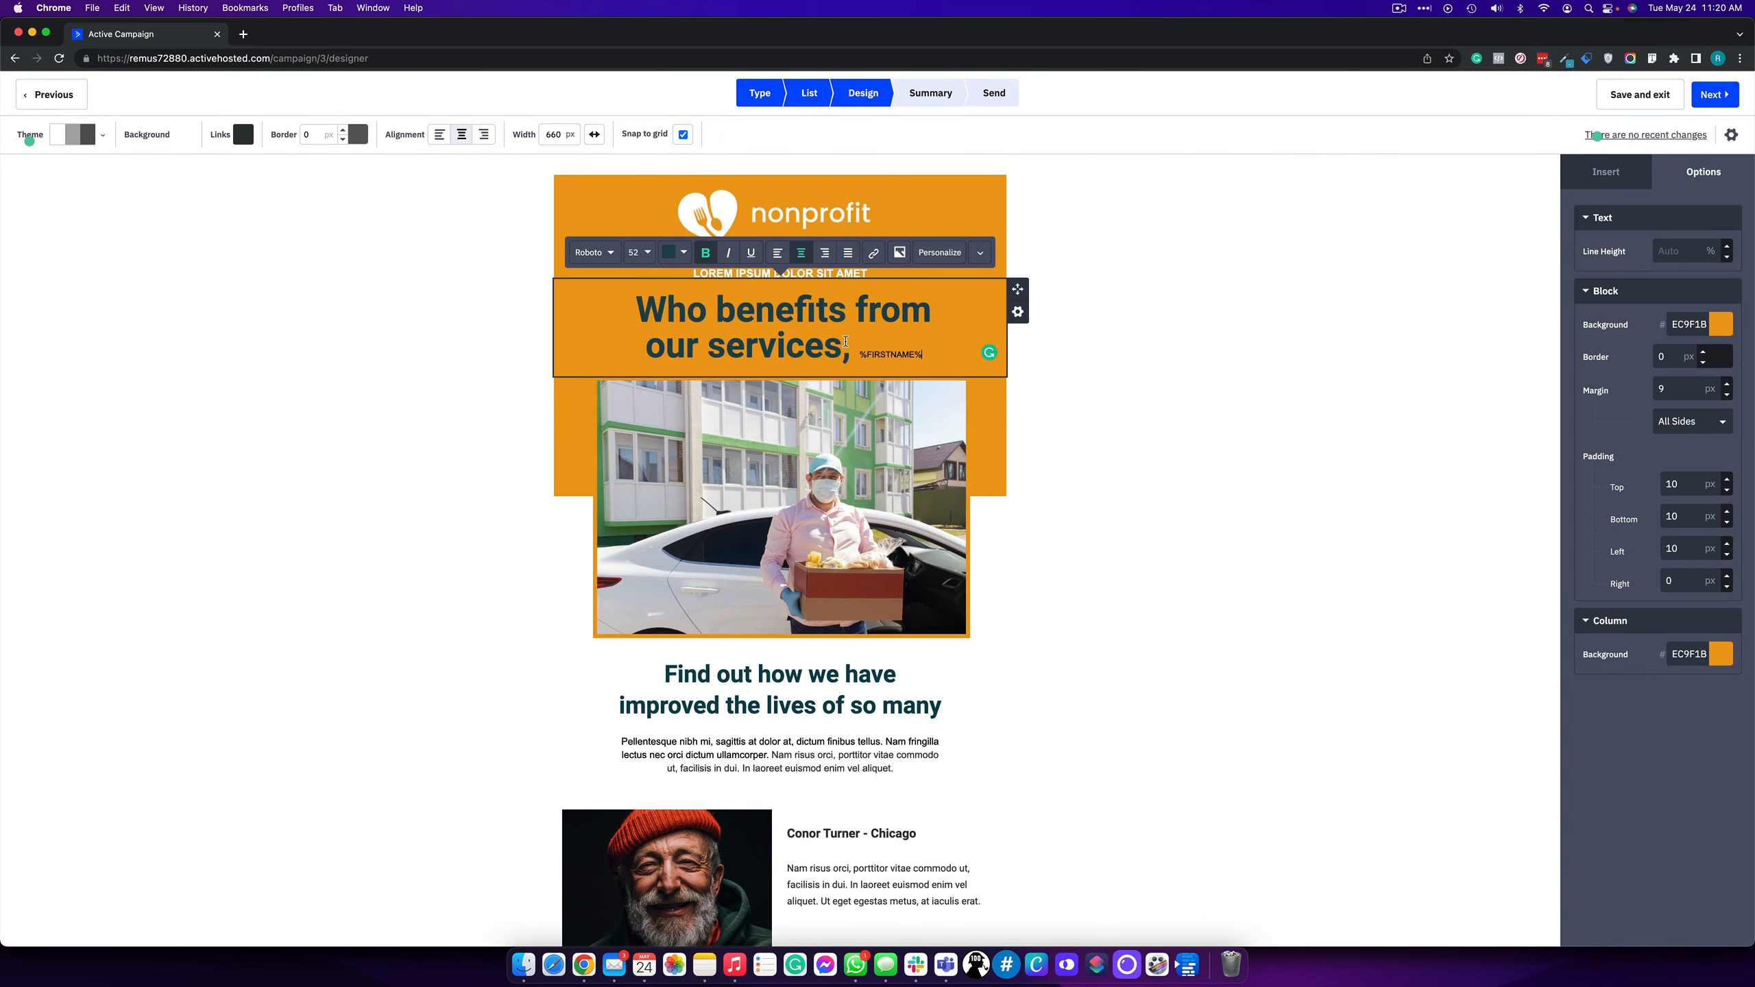
left_click(874, 342)
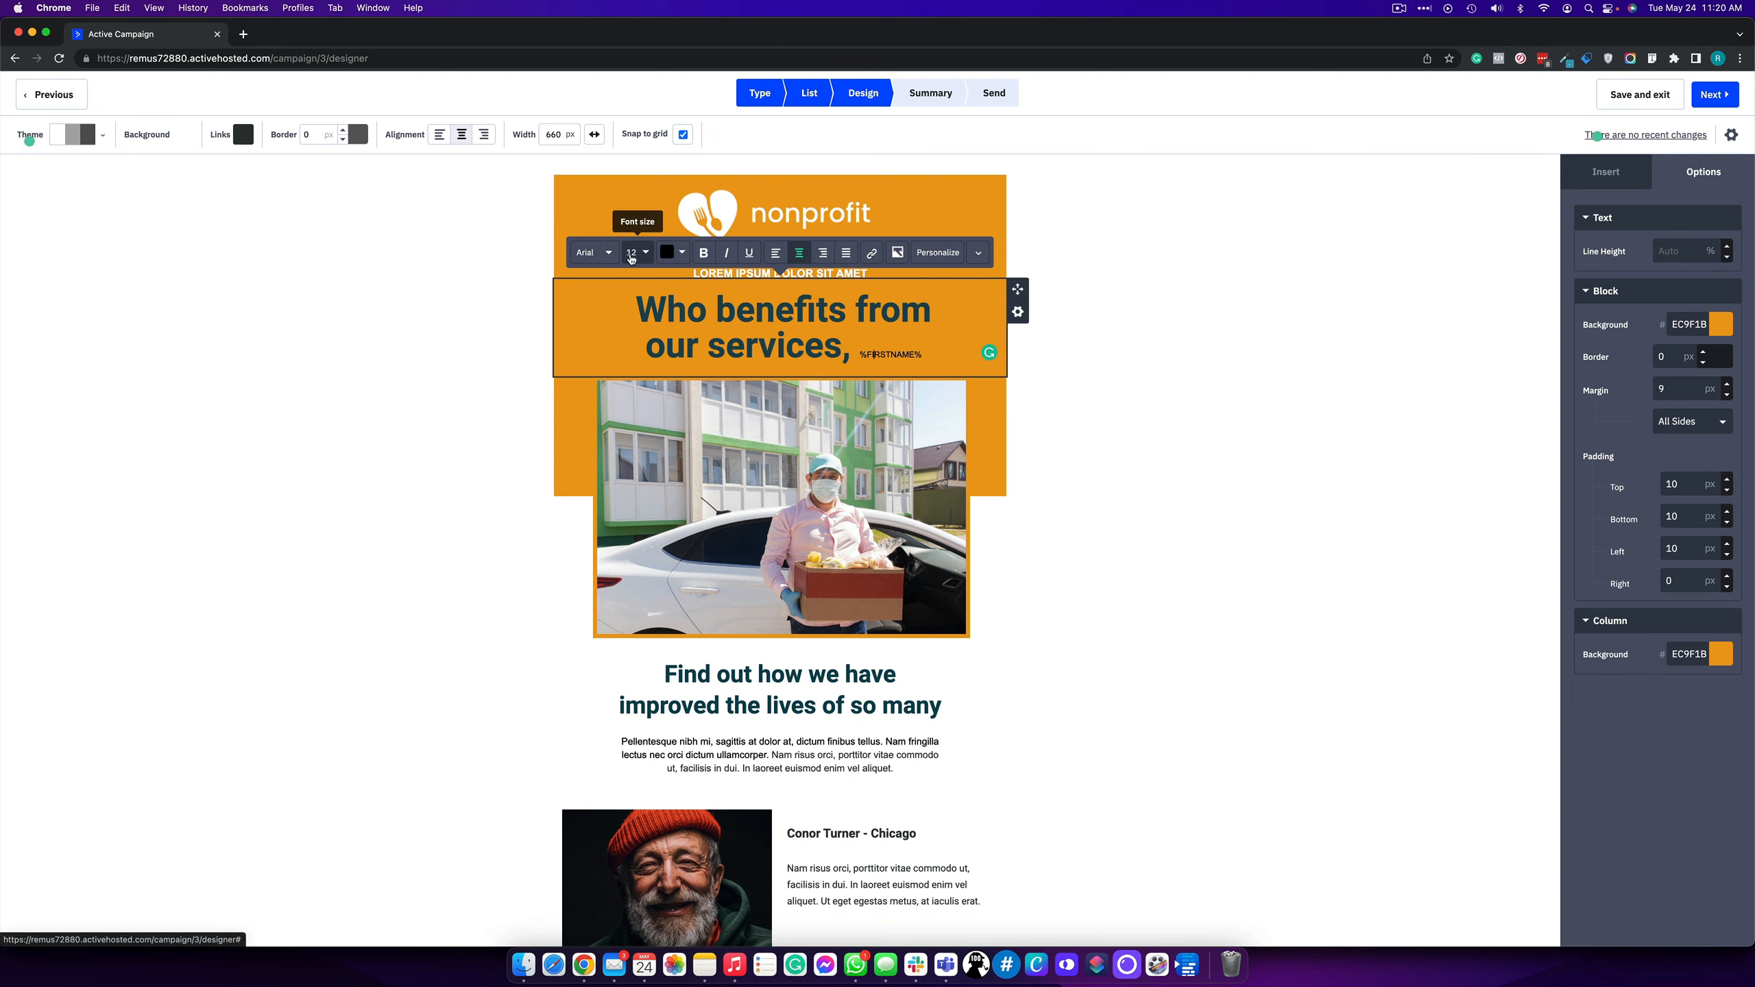
left_click(692, 329)
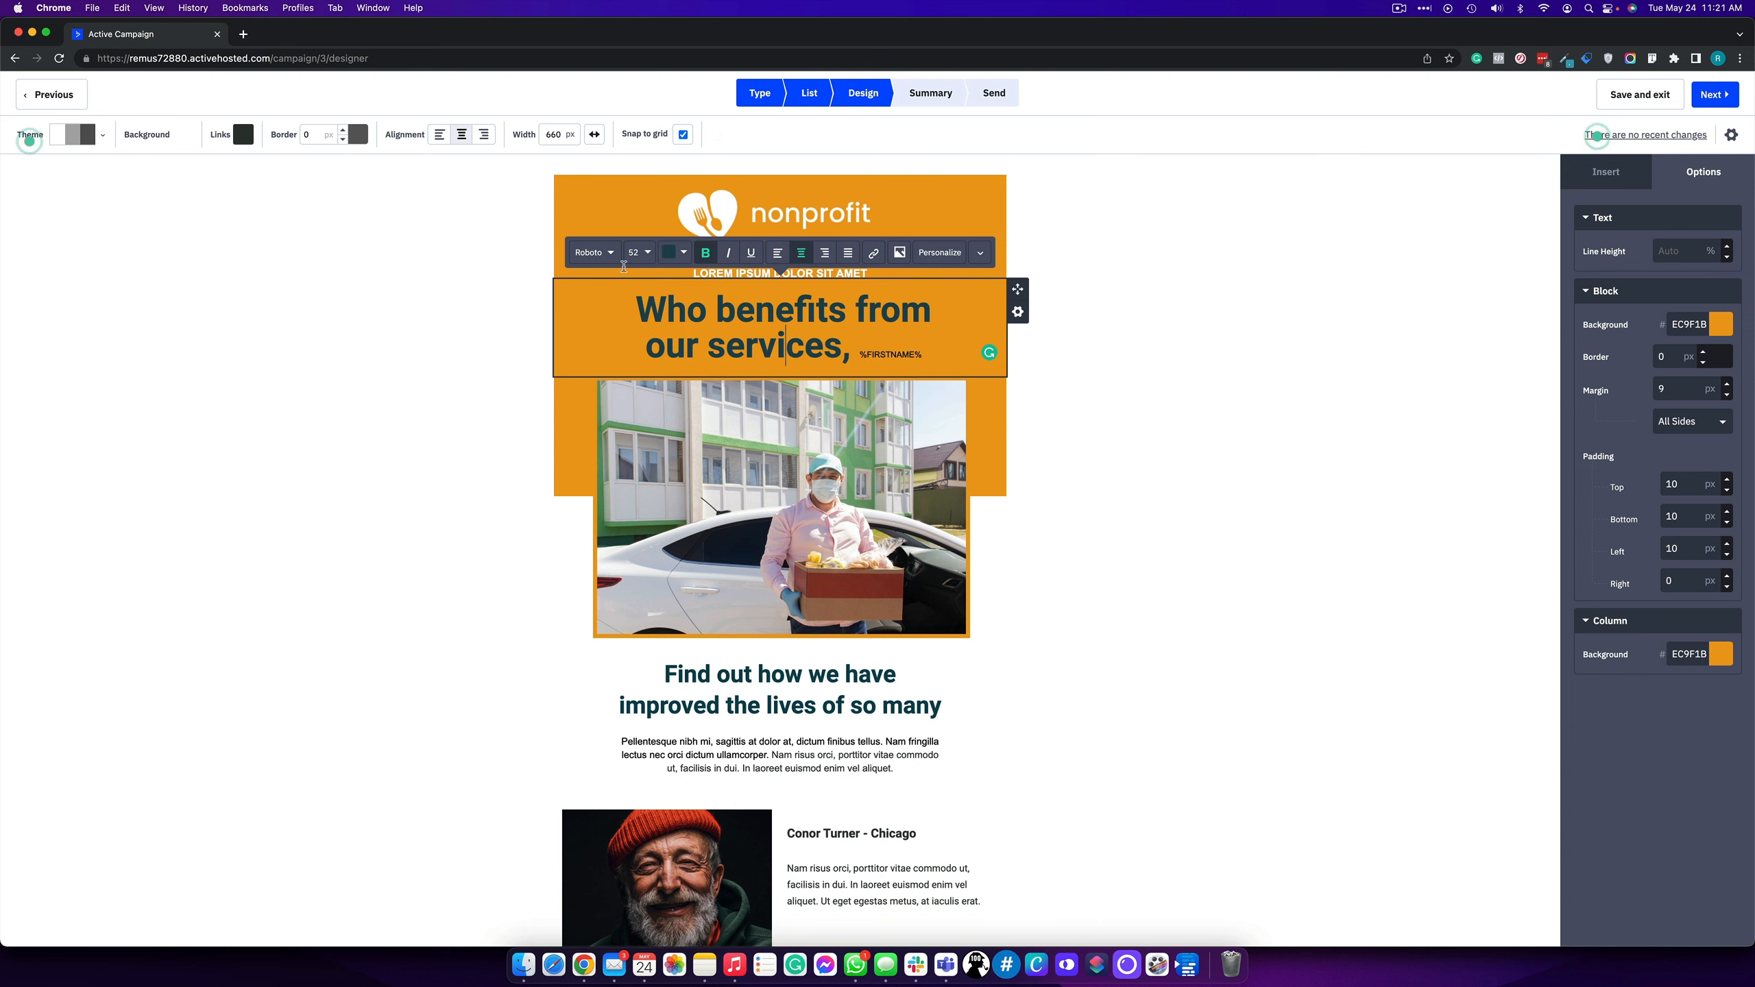
left_click(905, 356)
- Remove the First Name tag, re-insert it, then undo that insertion
left_click_drag(935, 347, 862, 353)
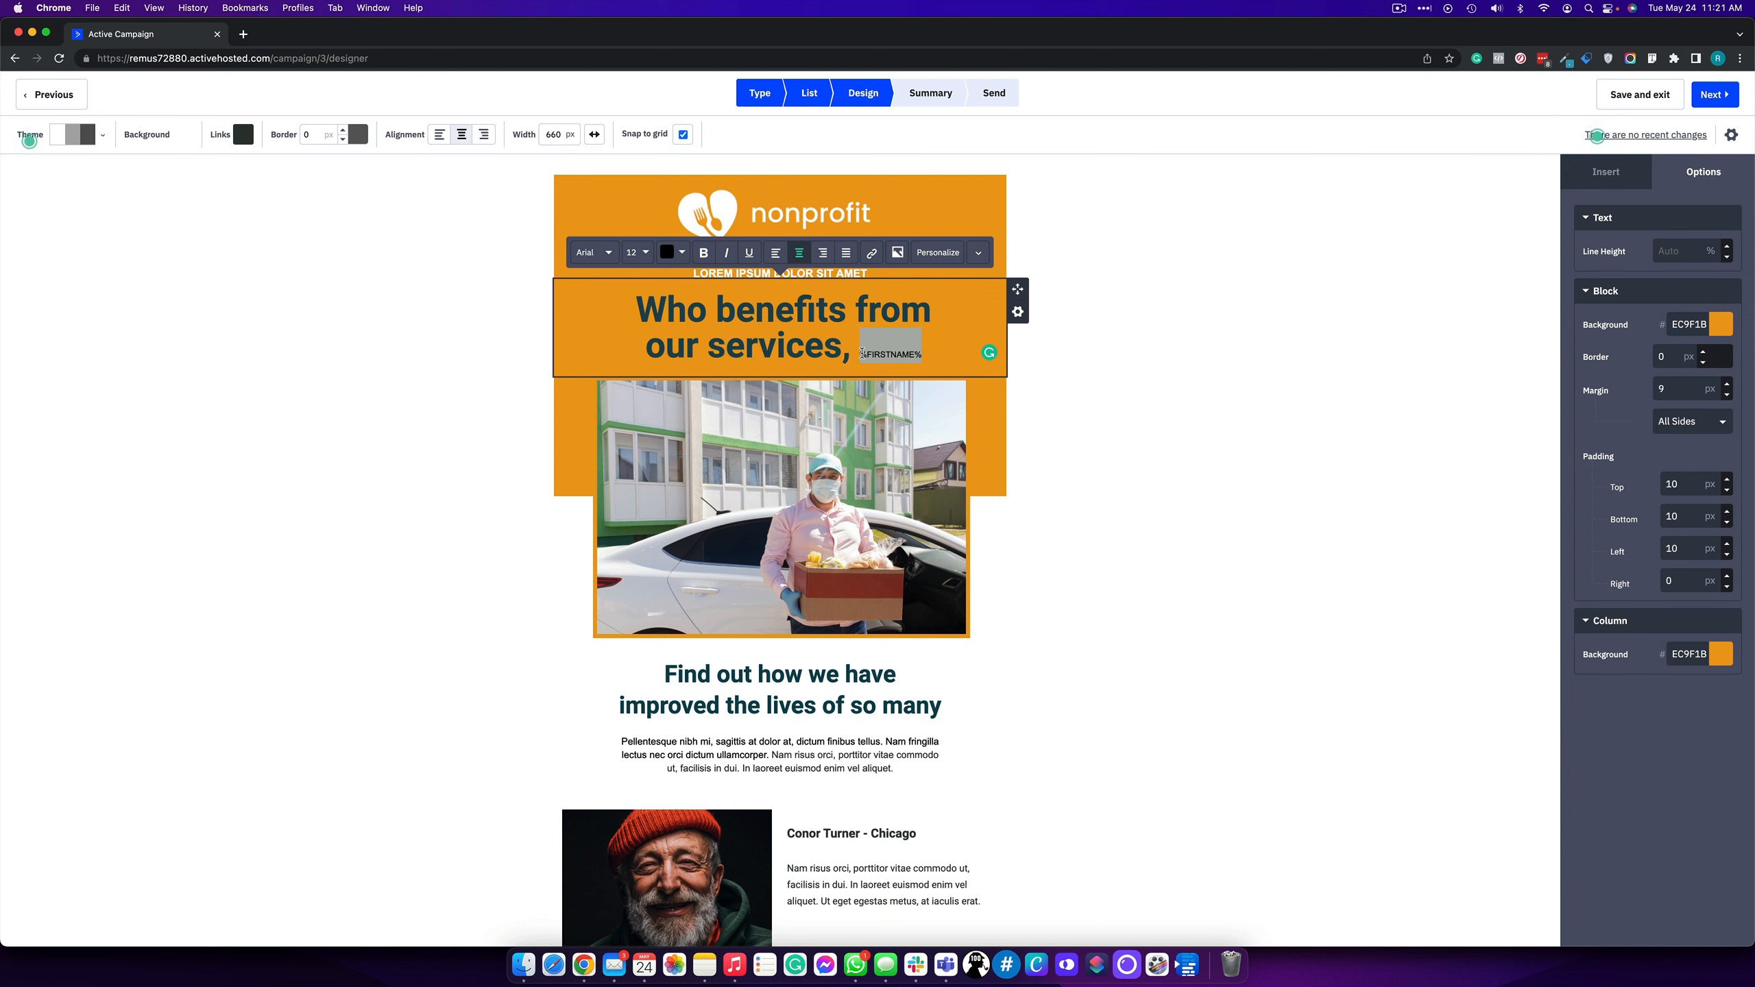
left_click(841, 350)
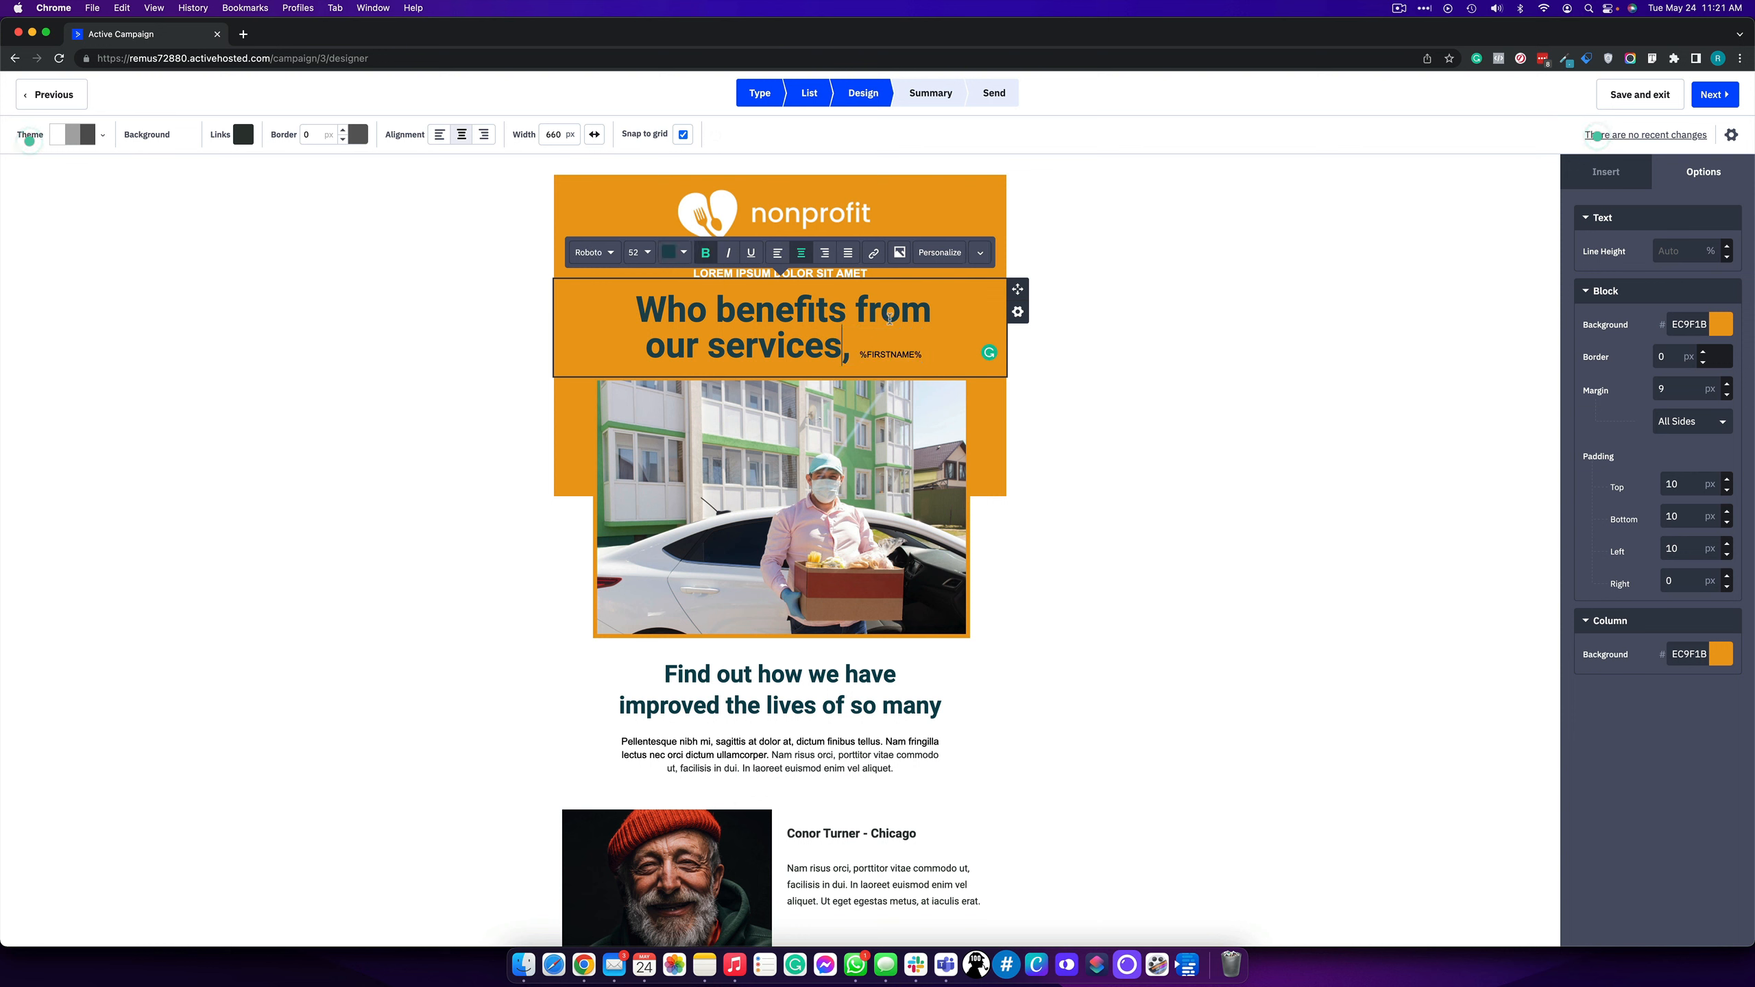
left_click(923, 336)
key("BackSpace")
key("BackSpace")
key("BackSpace")
key("BackSpace")
key("BackSpace")
key("BackSpace")
key("BackSpace")
key("BackSpace")
key("BackSpace")
key("BackSpace")
key("BackSpace")
key("BackSpace")
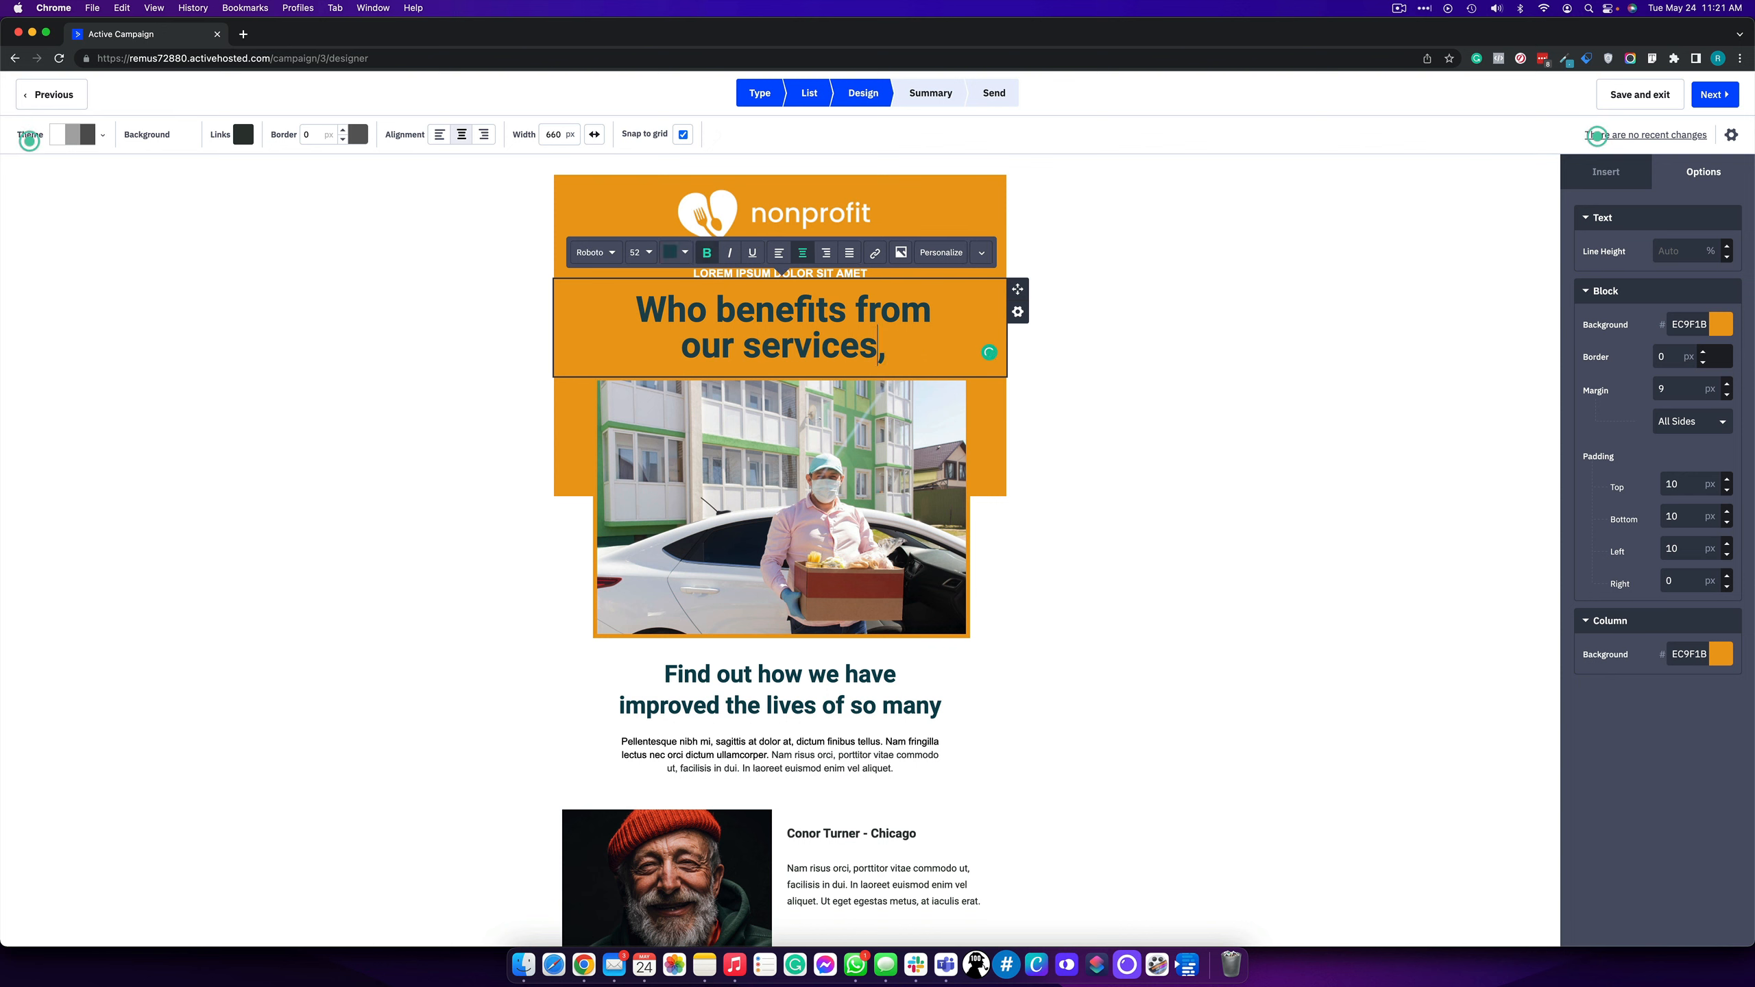
left_click(931, 263)
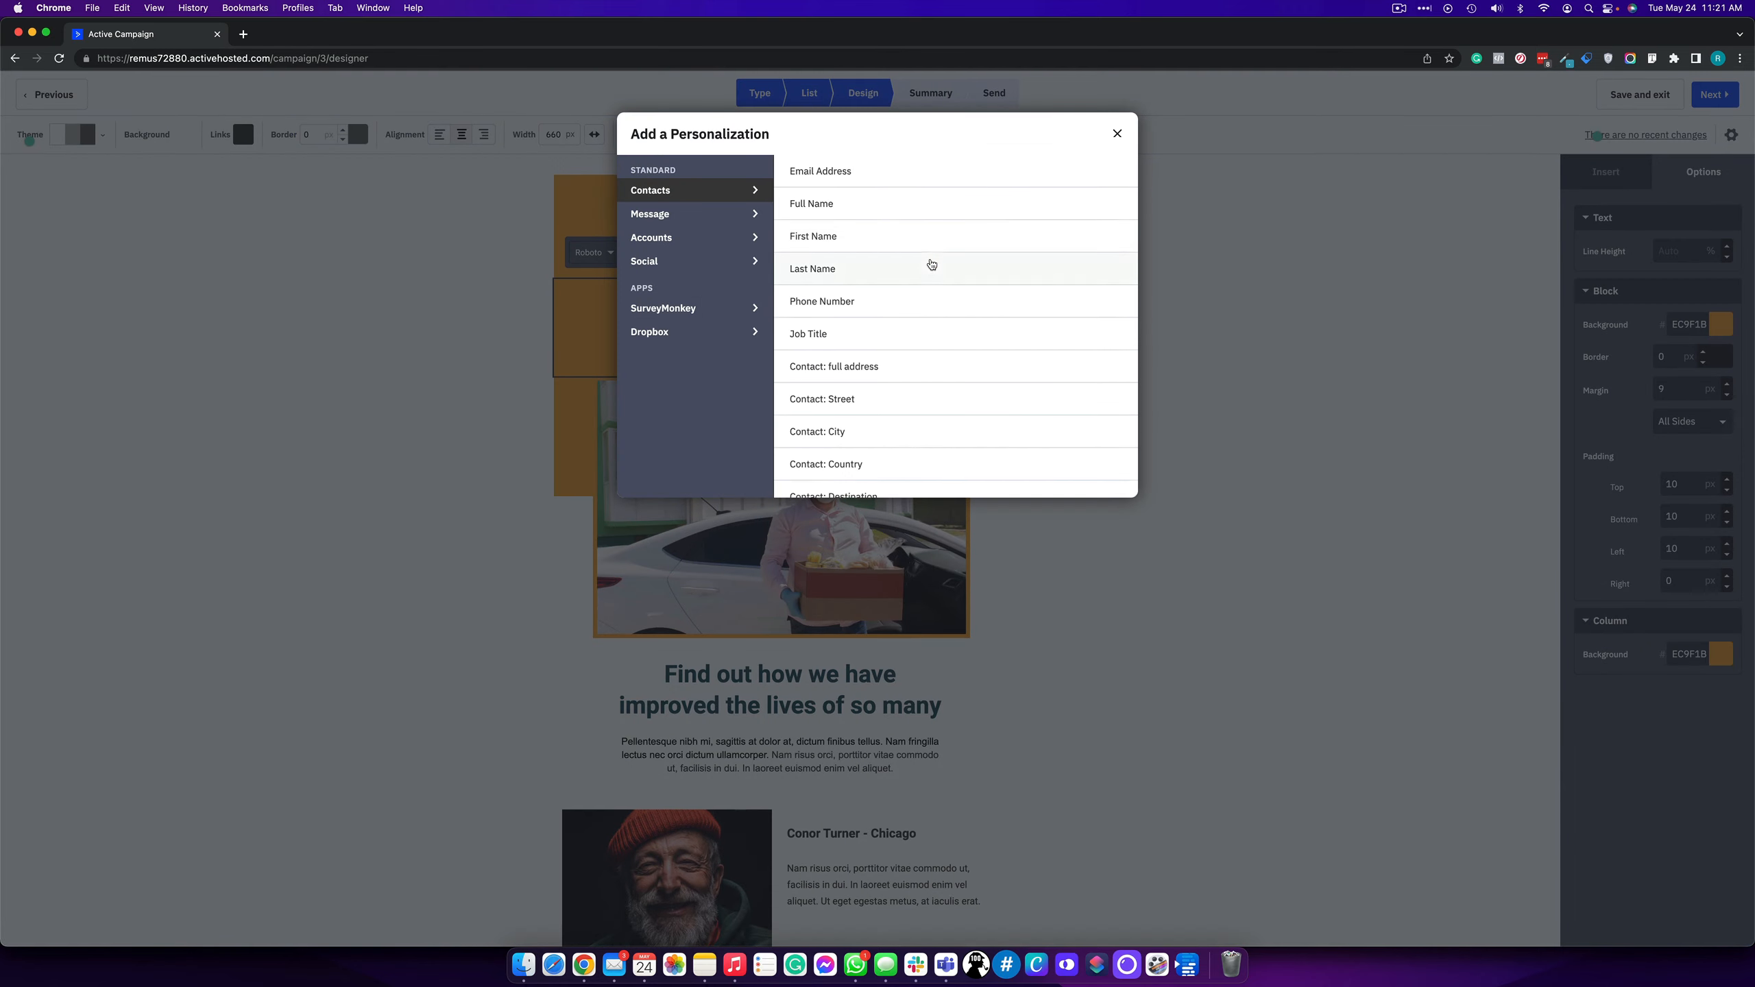
left_click(825, 237)
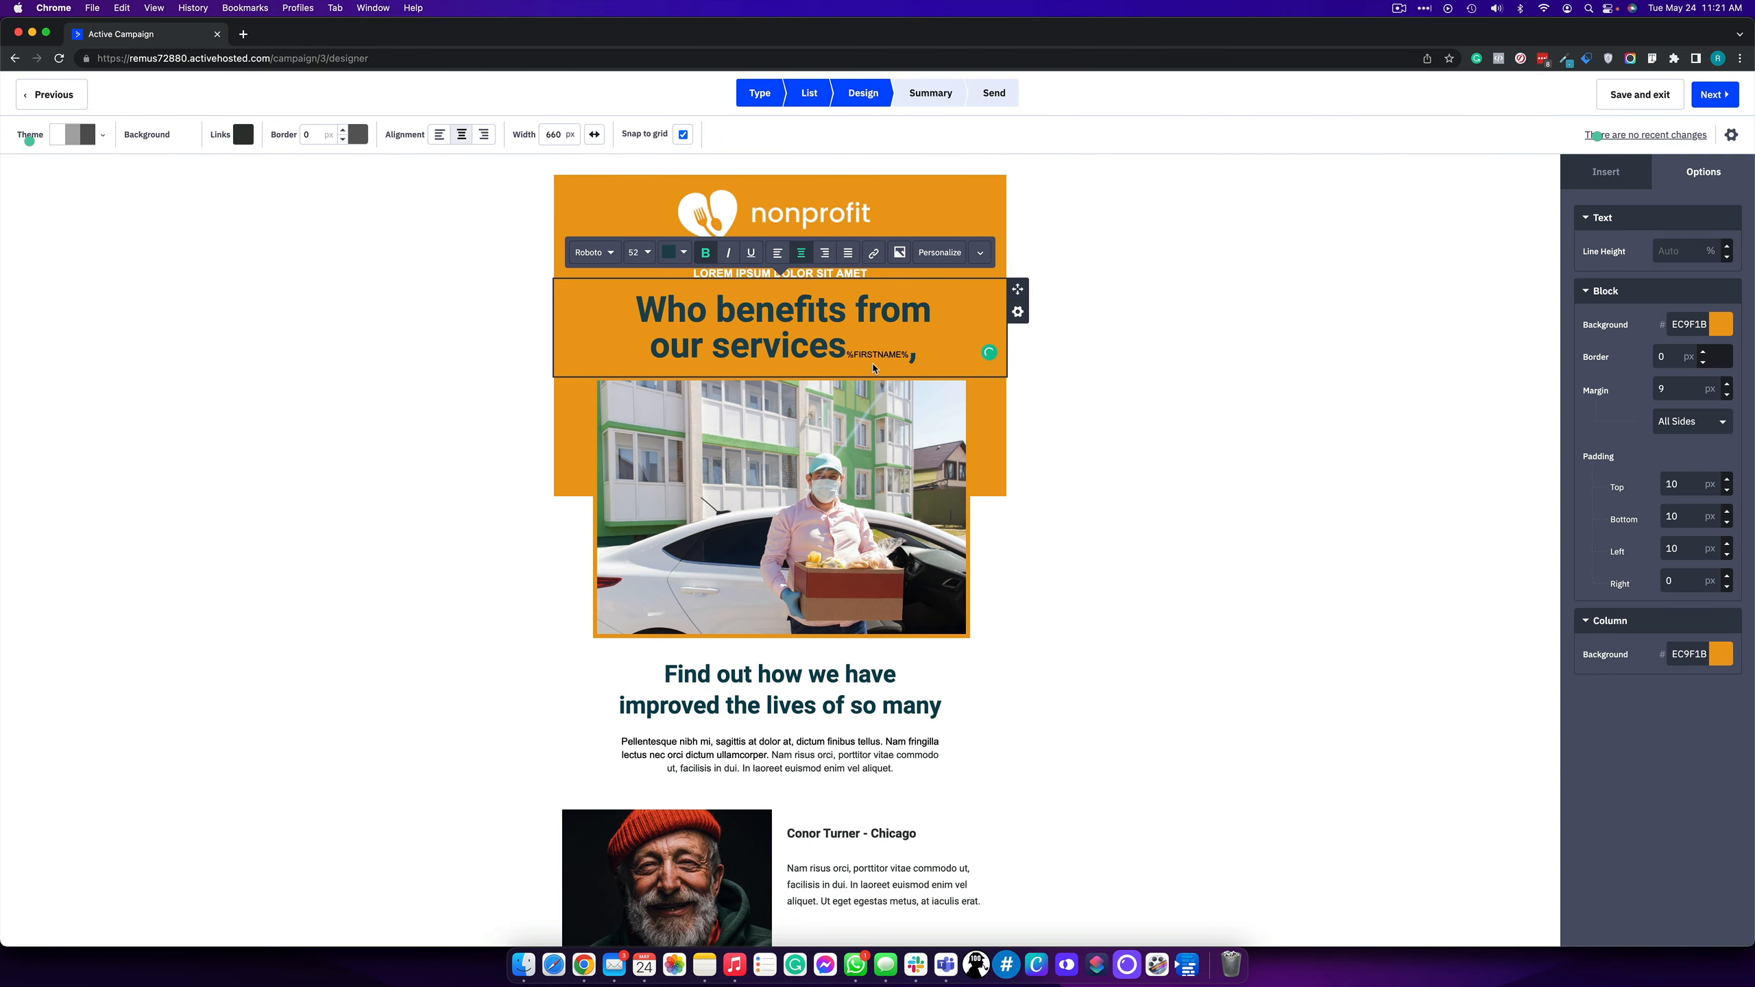
key("super+z")
- Type %FIRSTNAME% after the comma so the headline ends 'services, %FIRSTNAME%'
key("Right")
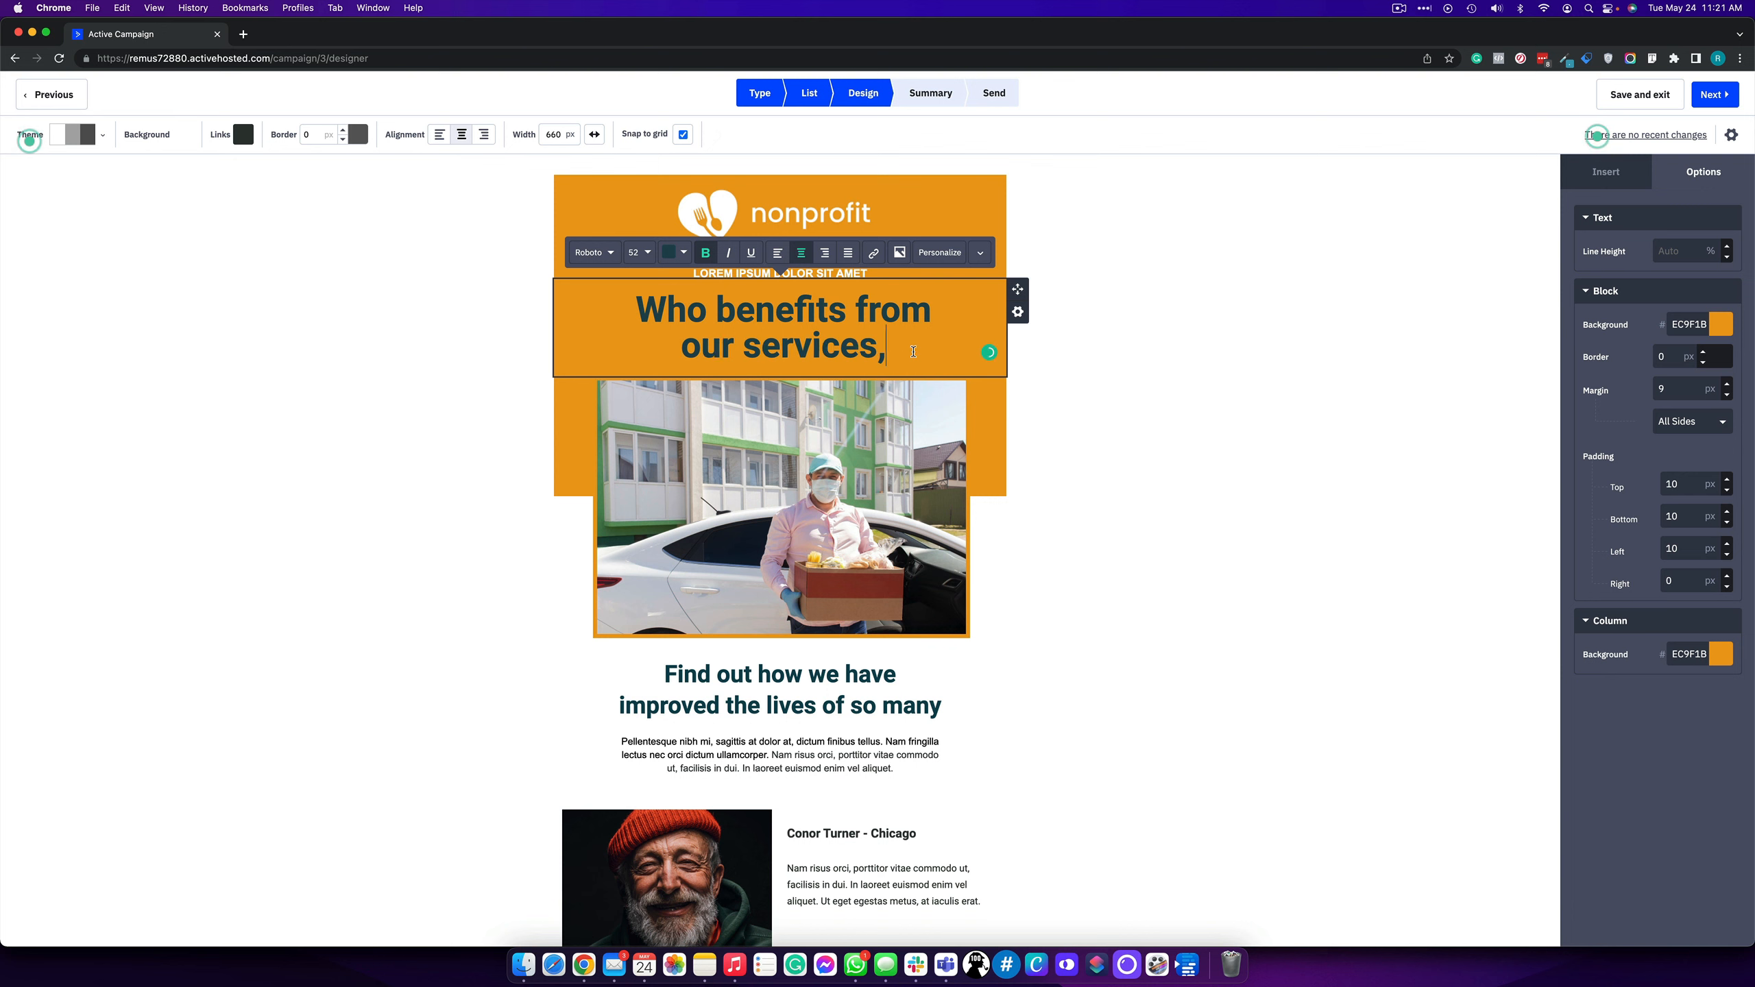
type("$")
key("BackSpace")
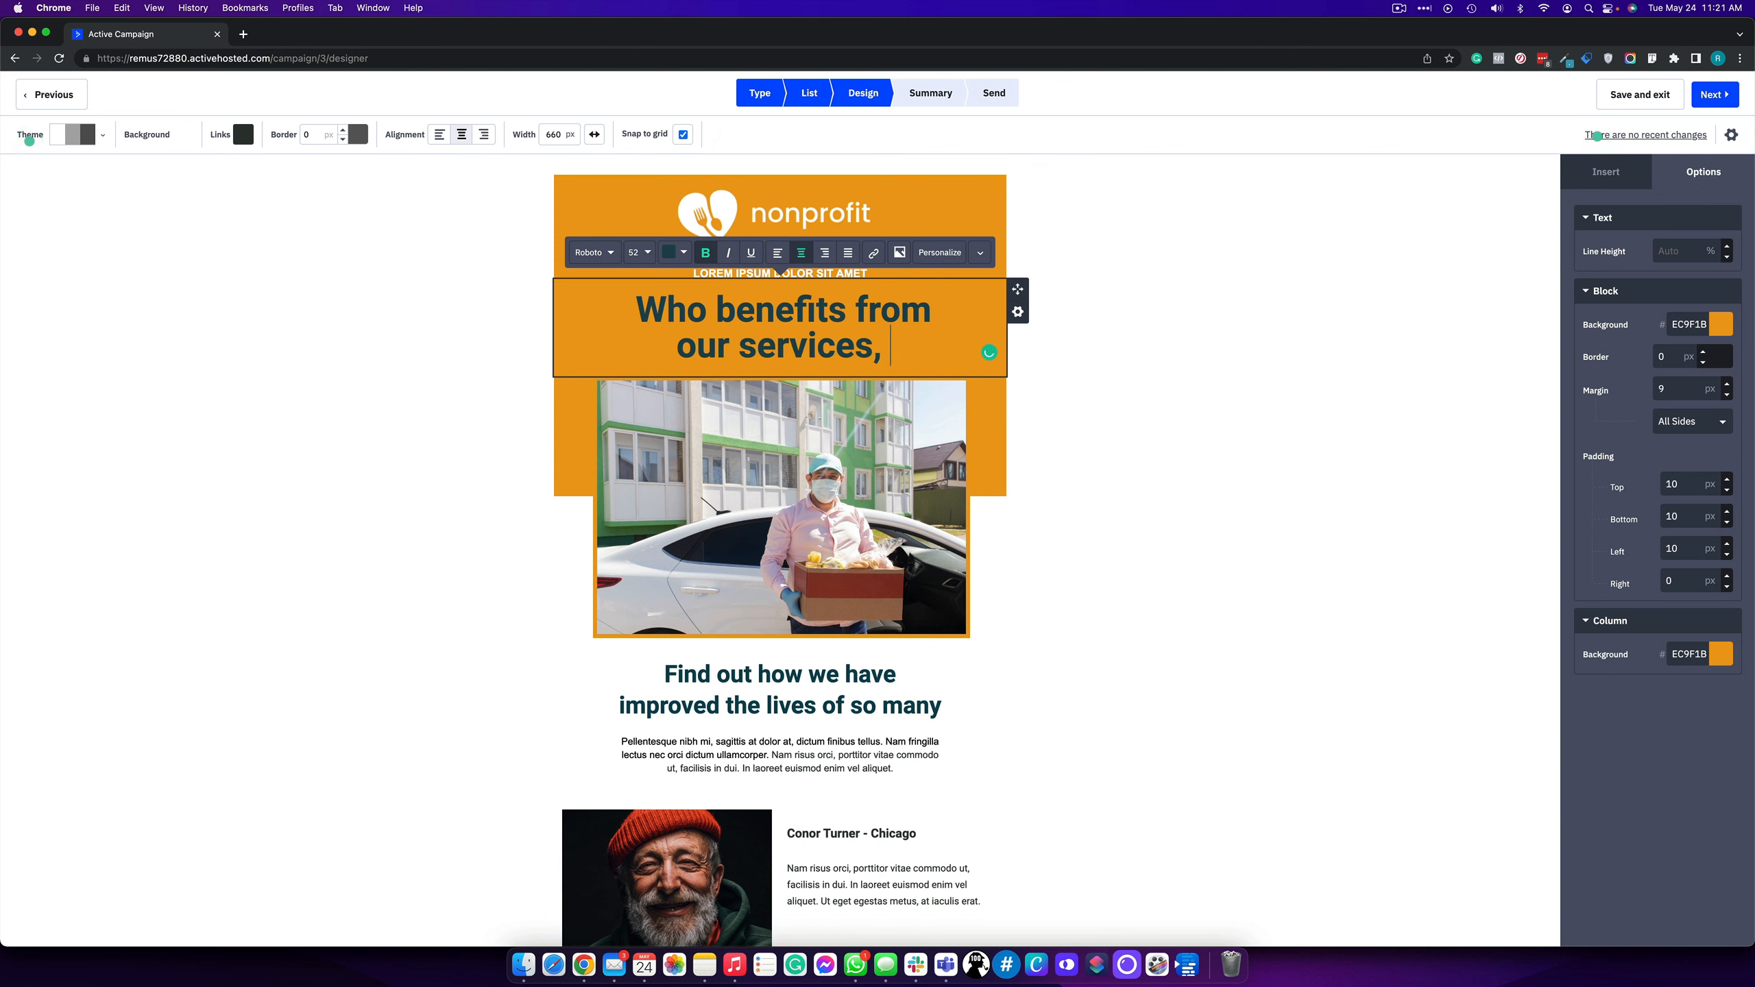
type("%FIRSTNAME%")
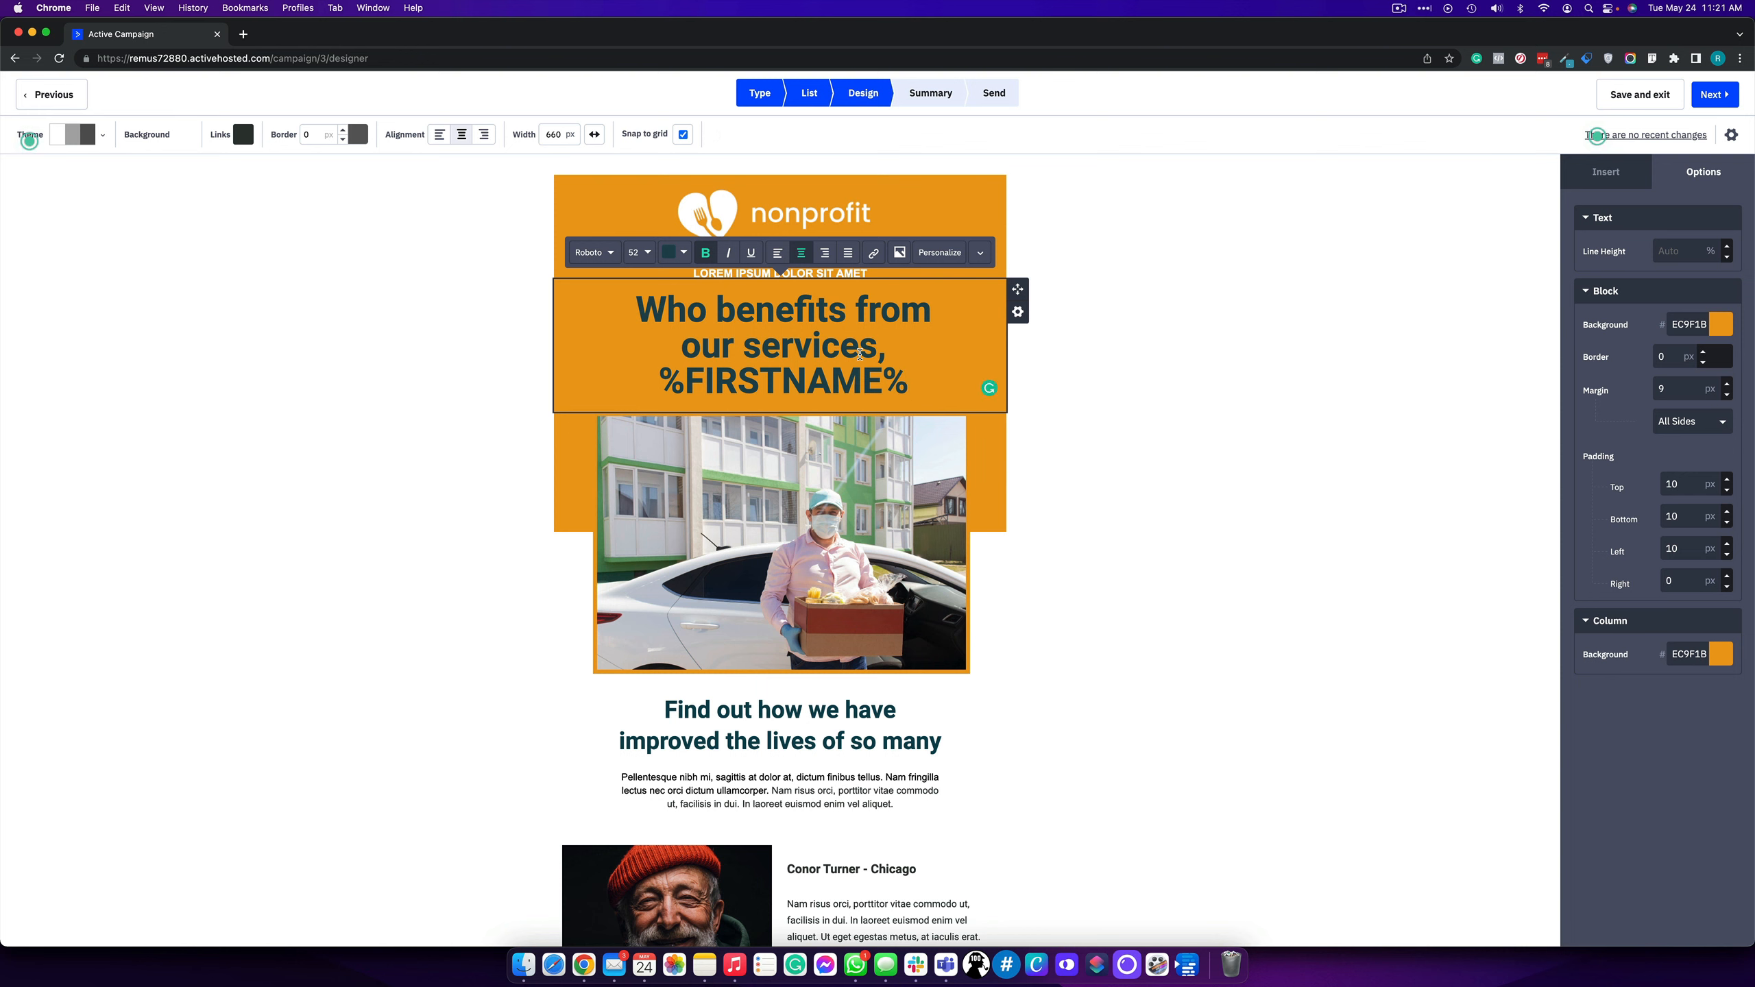
left_click_drag(918, 377, 748, 353)
- Leave the headline, add an HTML block below the volunteer photo, and drop a video block beneath it
left_click(872, 346)
left_click(1262, 336)
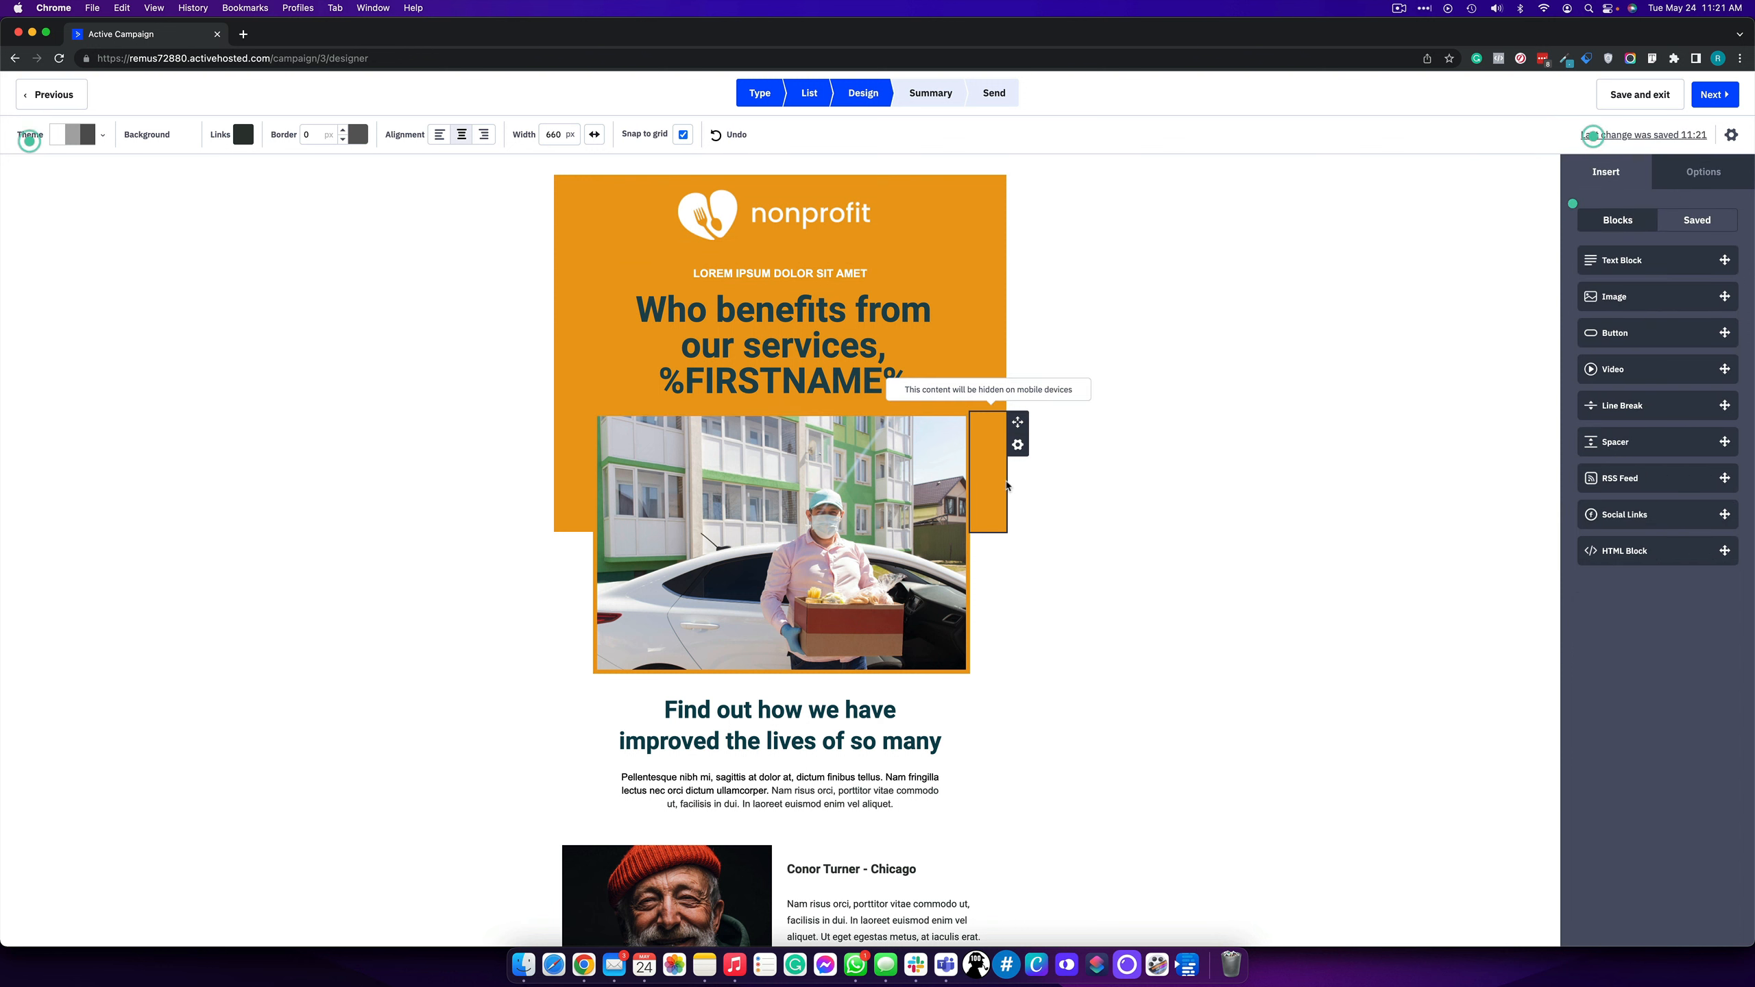
left_click(1016, 446)
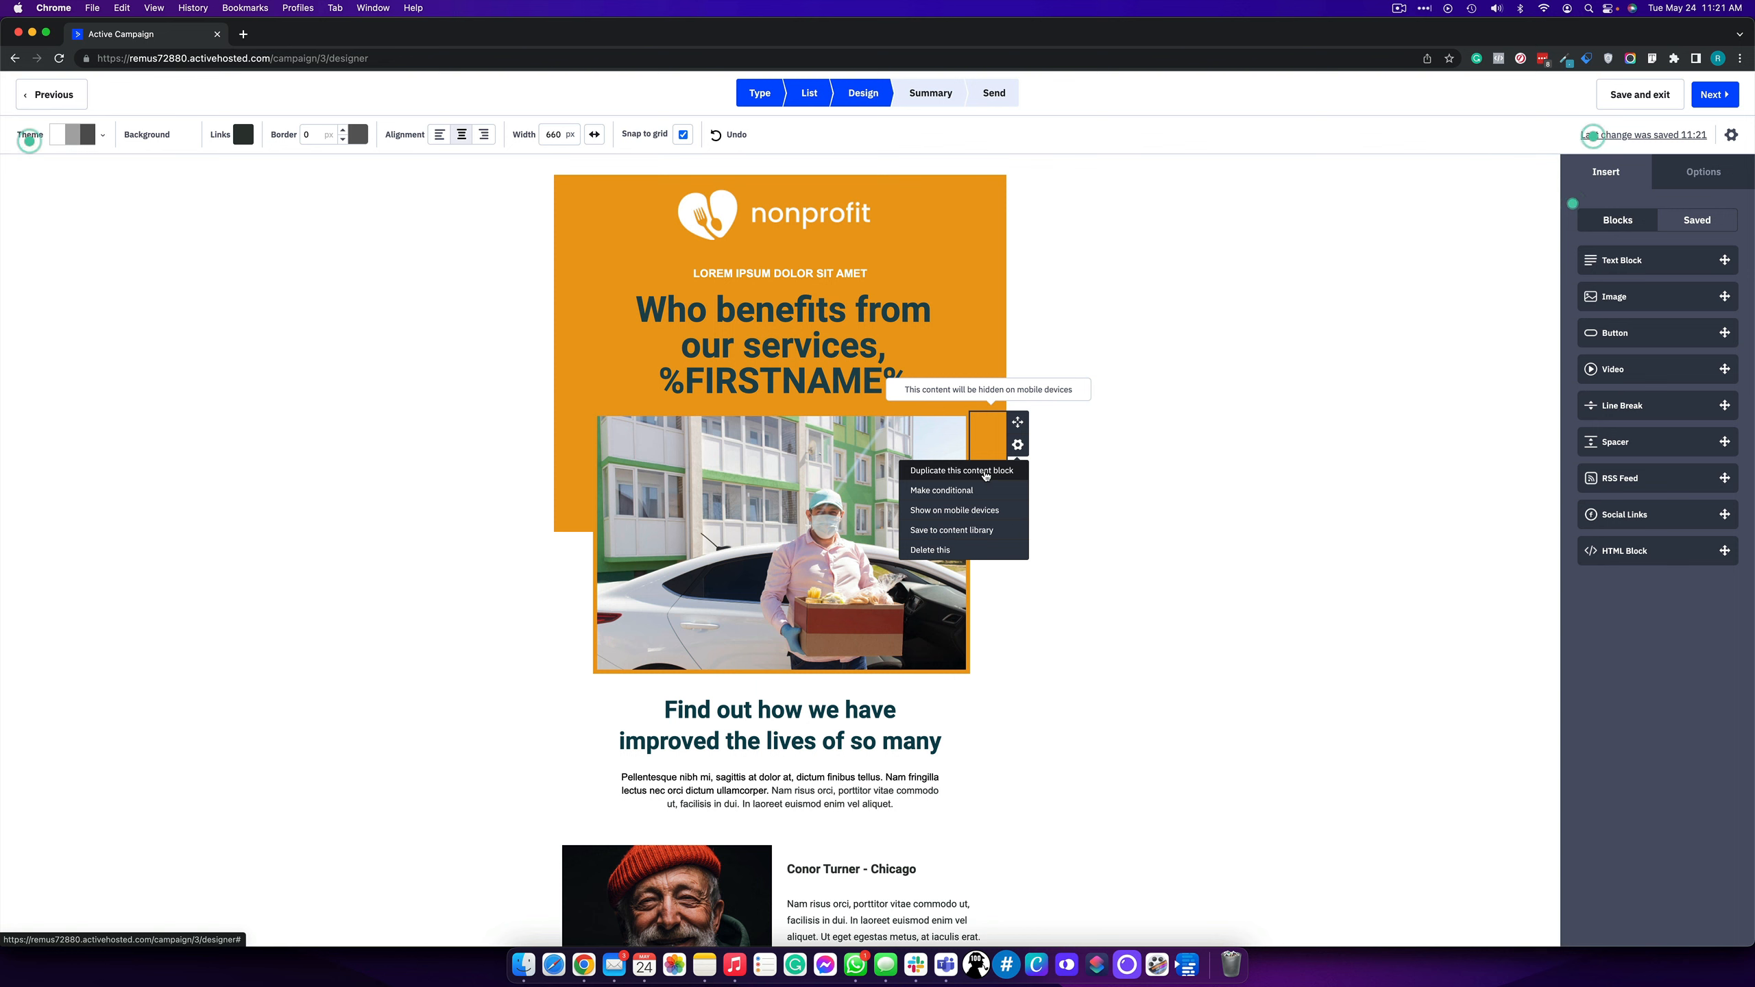
left_click(1210, 455)
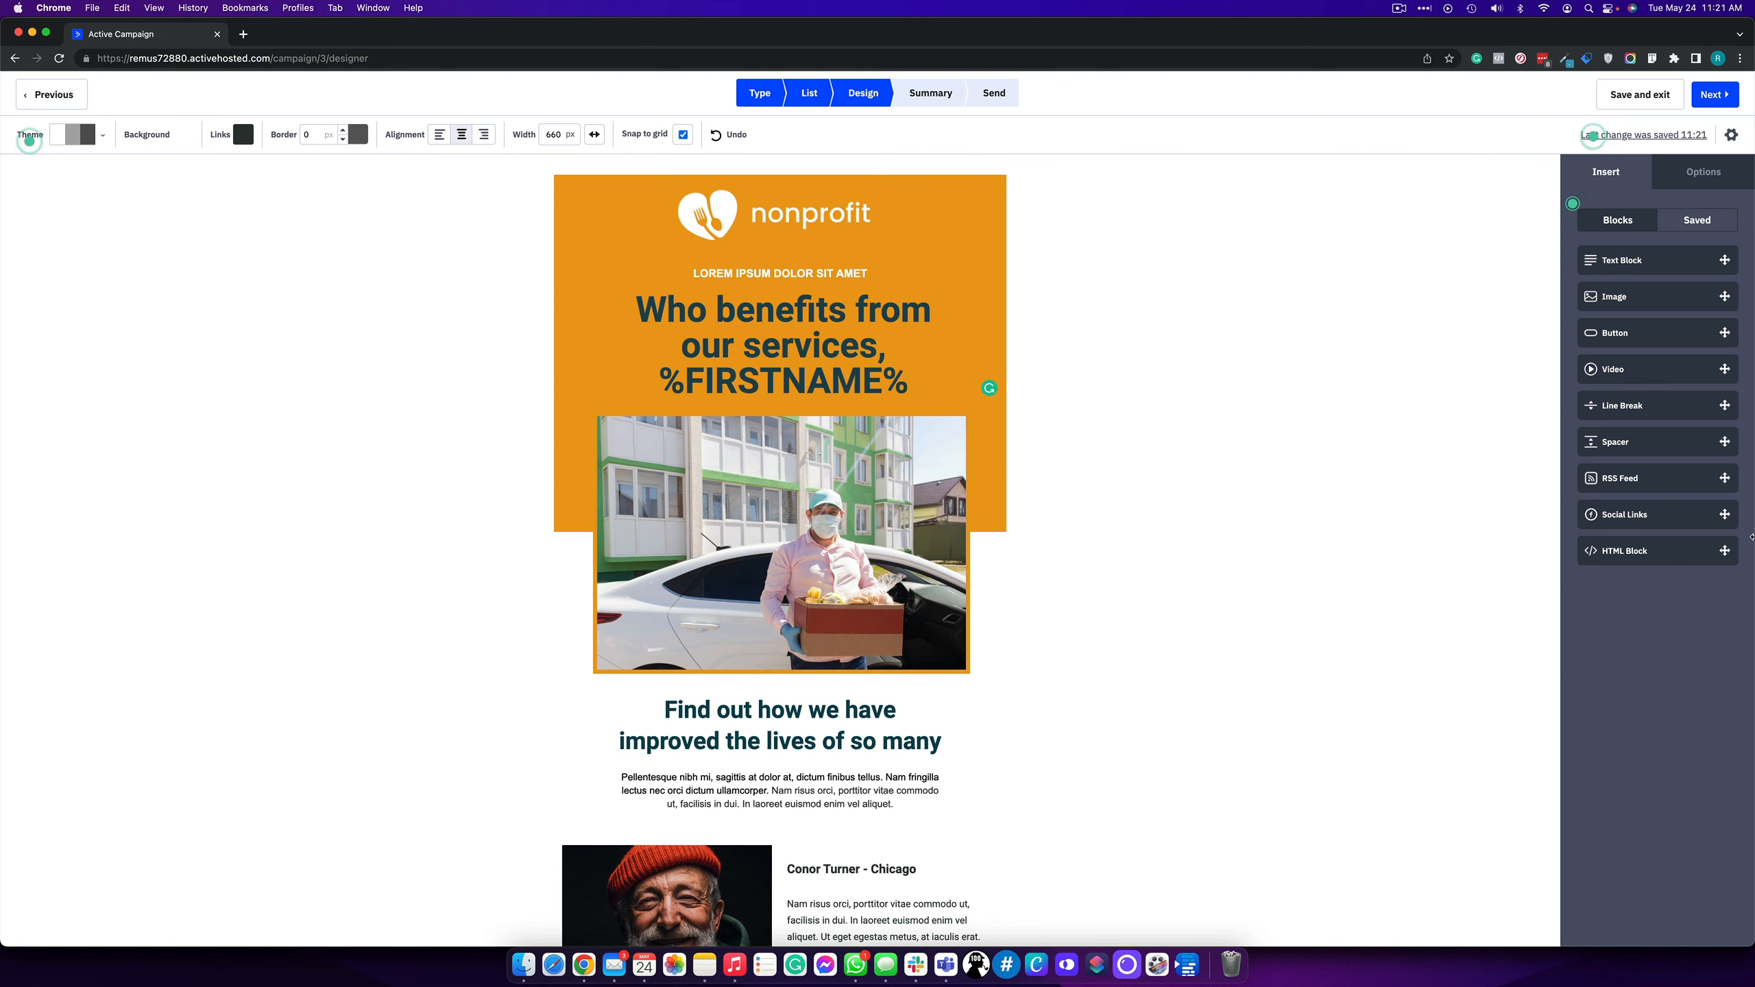
left_click_drag(1712, 551, 802, 693)
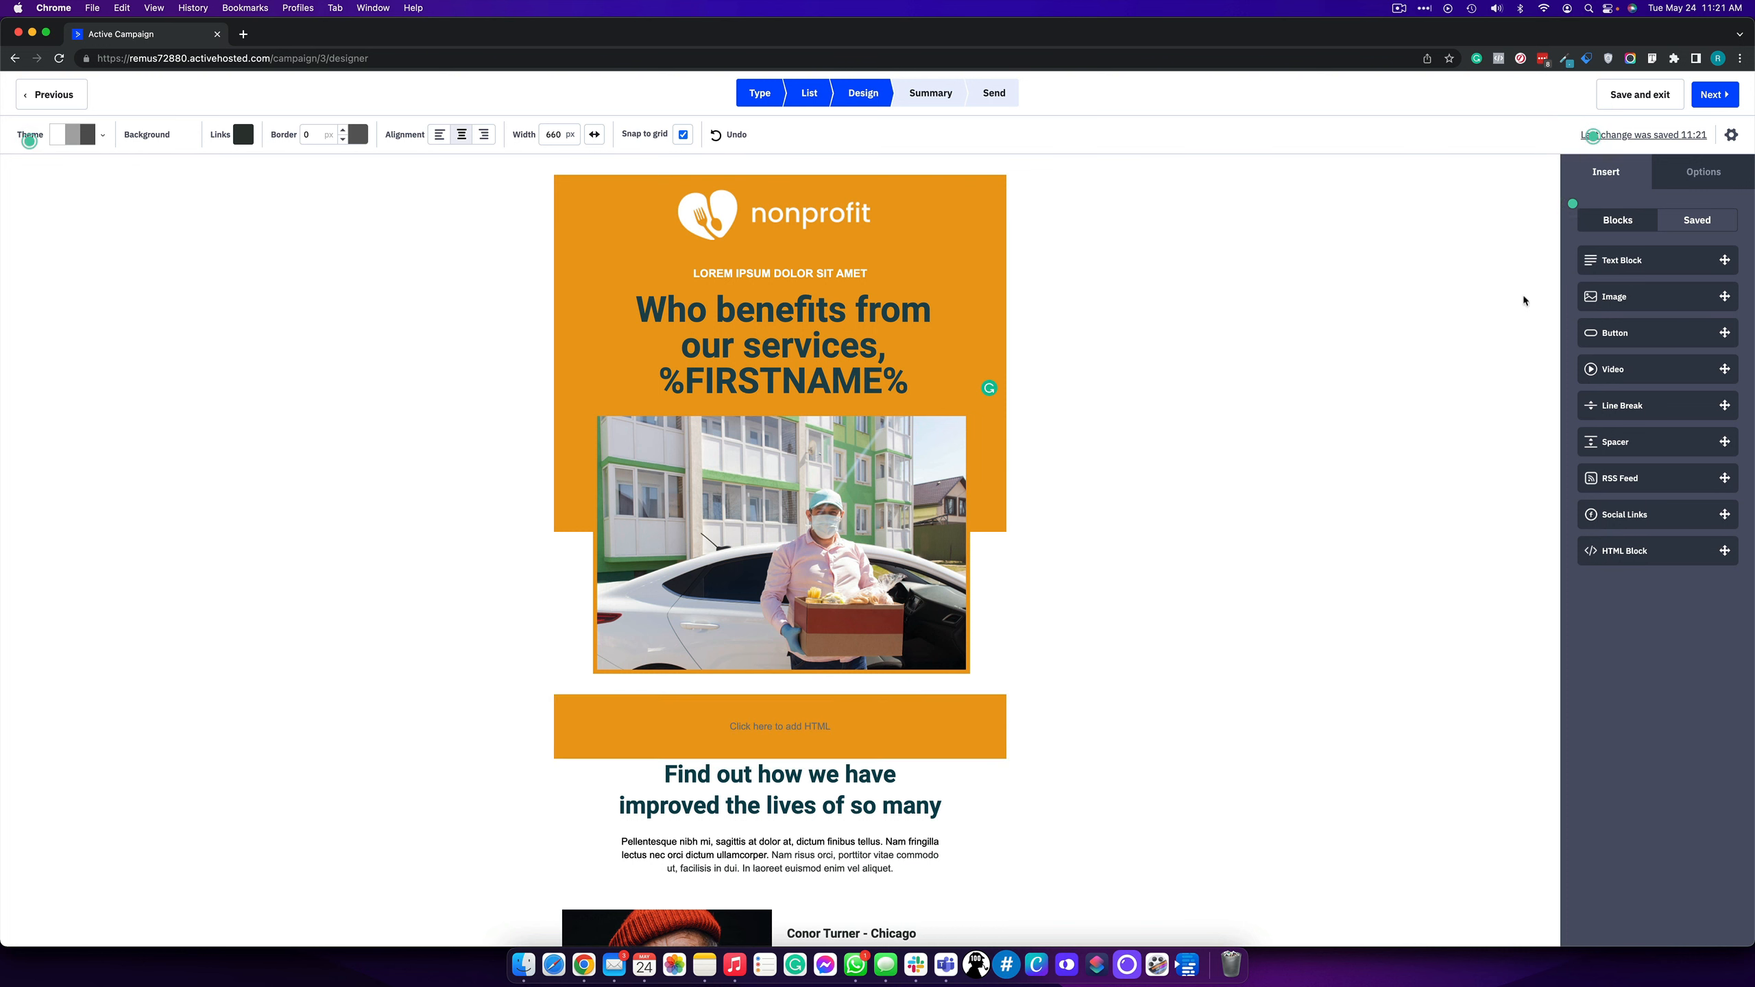
left_click_drag(1613, 368, 839, 746)
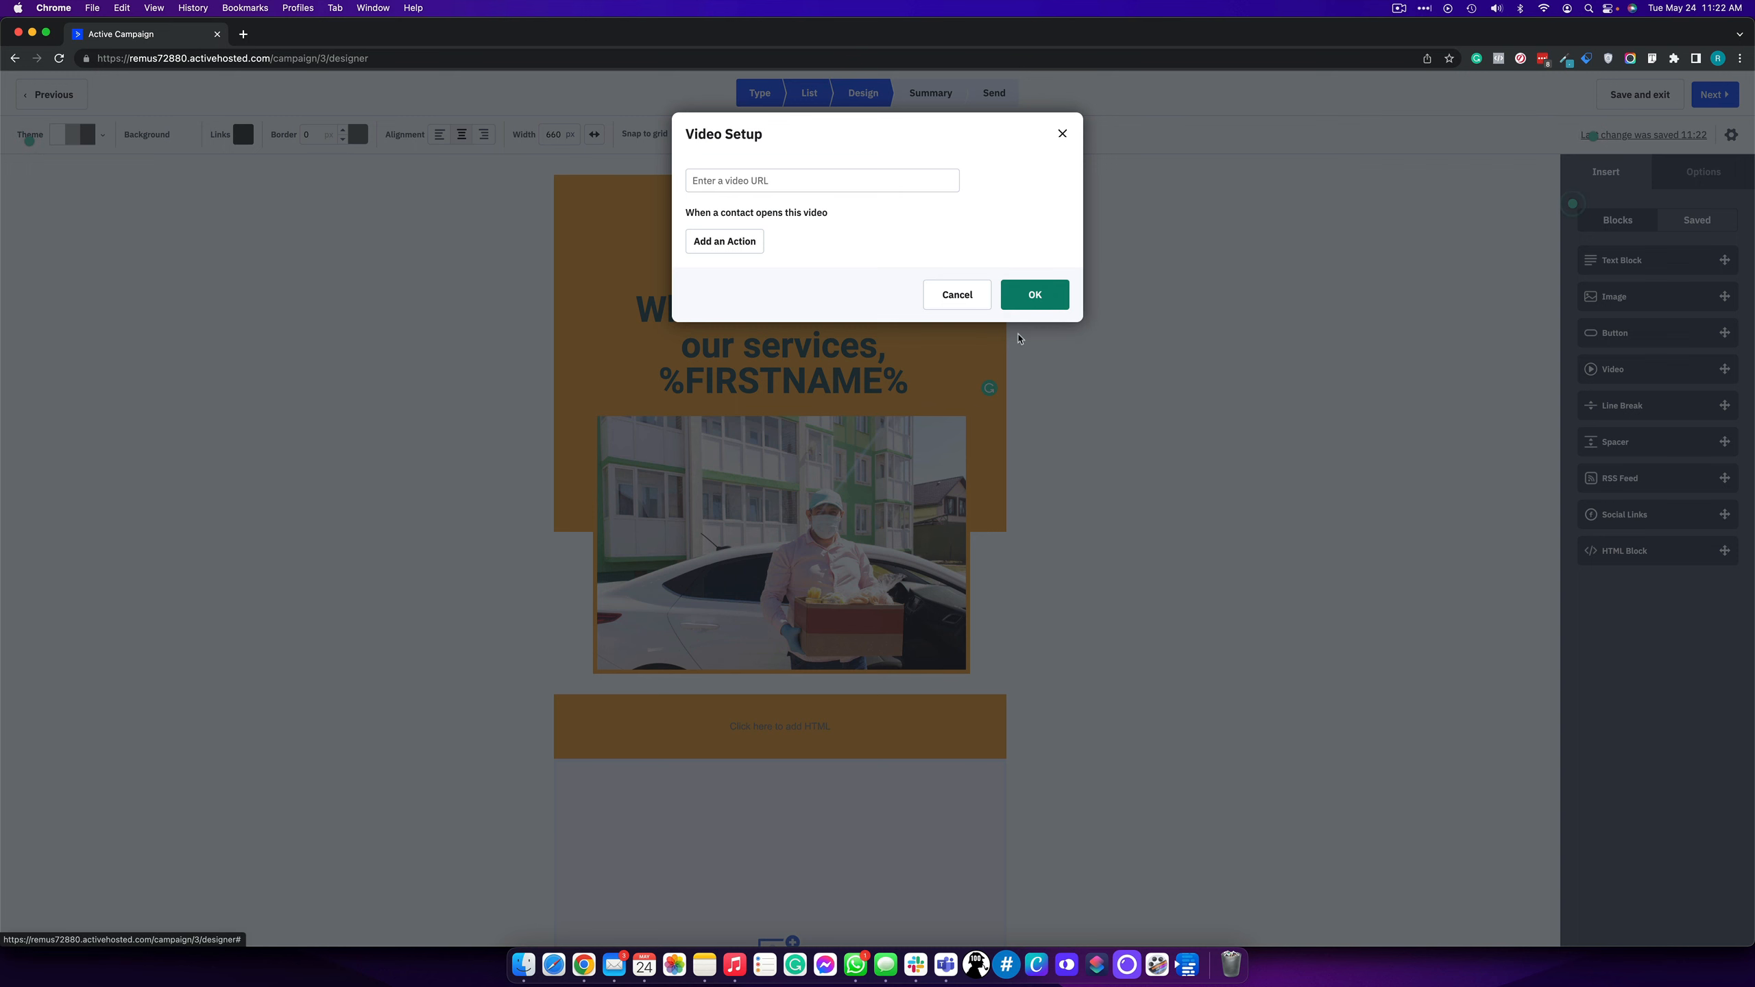
- Cancel Video Setup without a URL, leaving an empty media placeholder, and show the Saved blocks
left_click(961, 299)
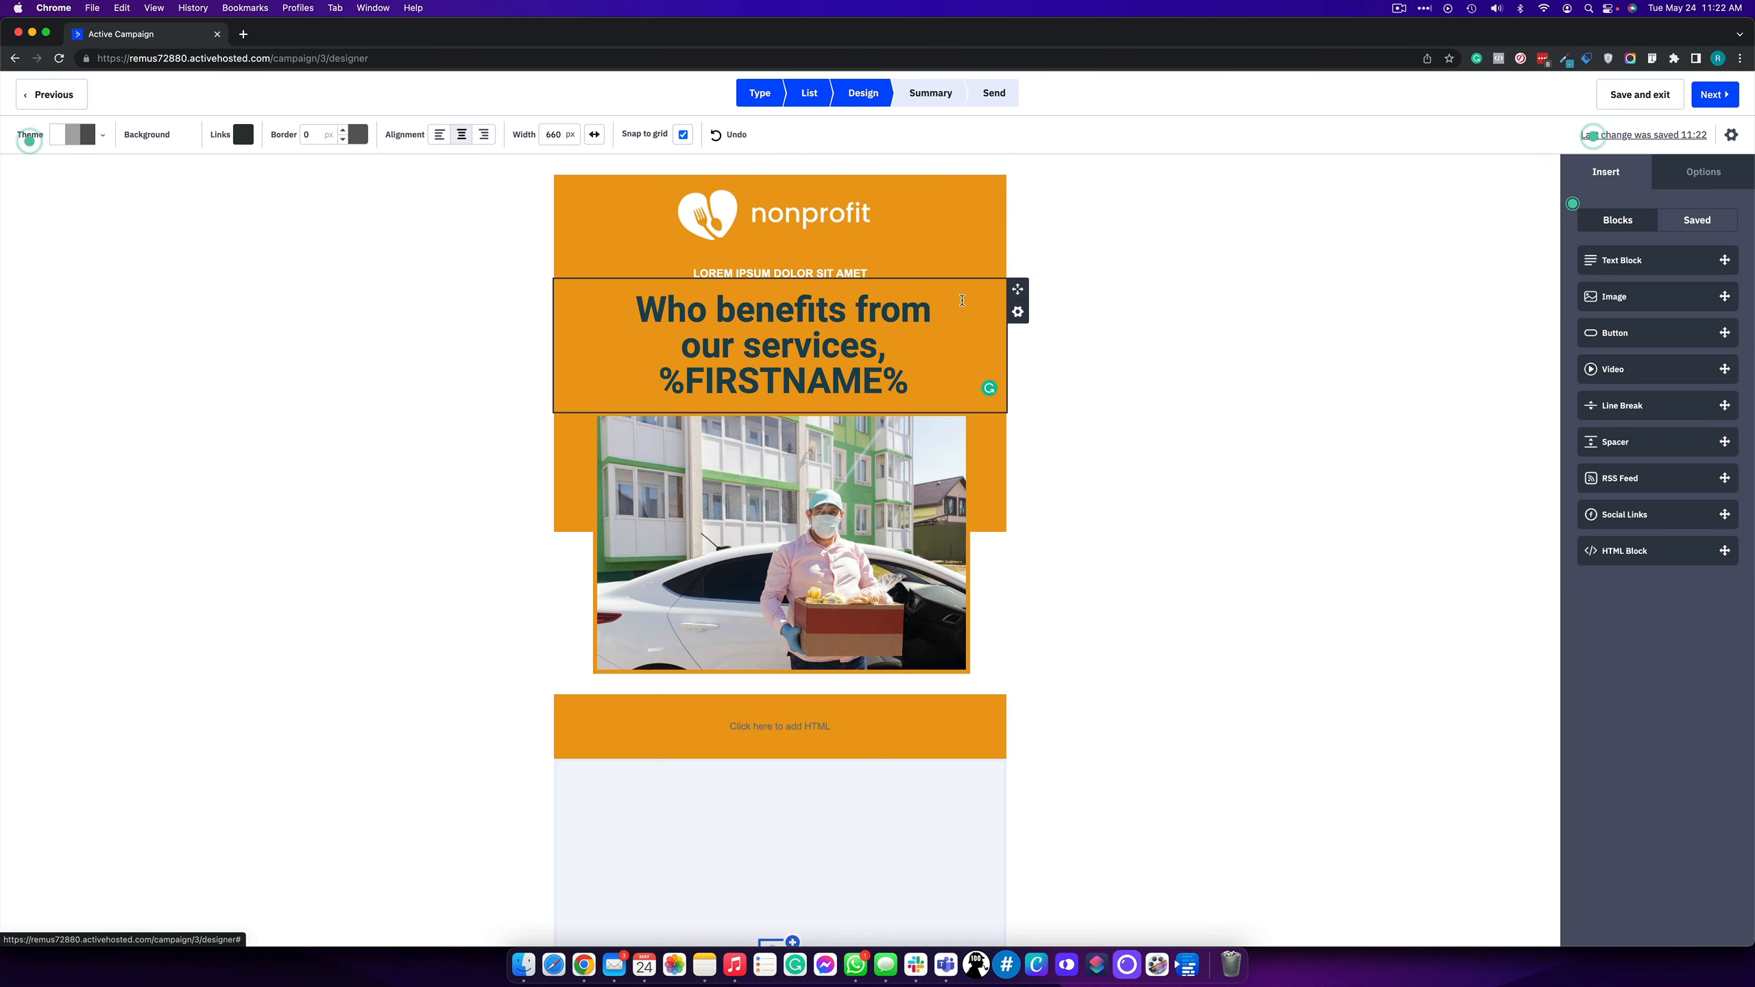
scroll(827, 560, "down", 5)
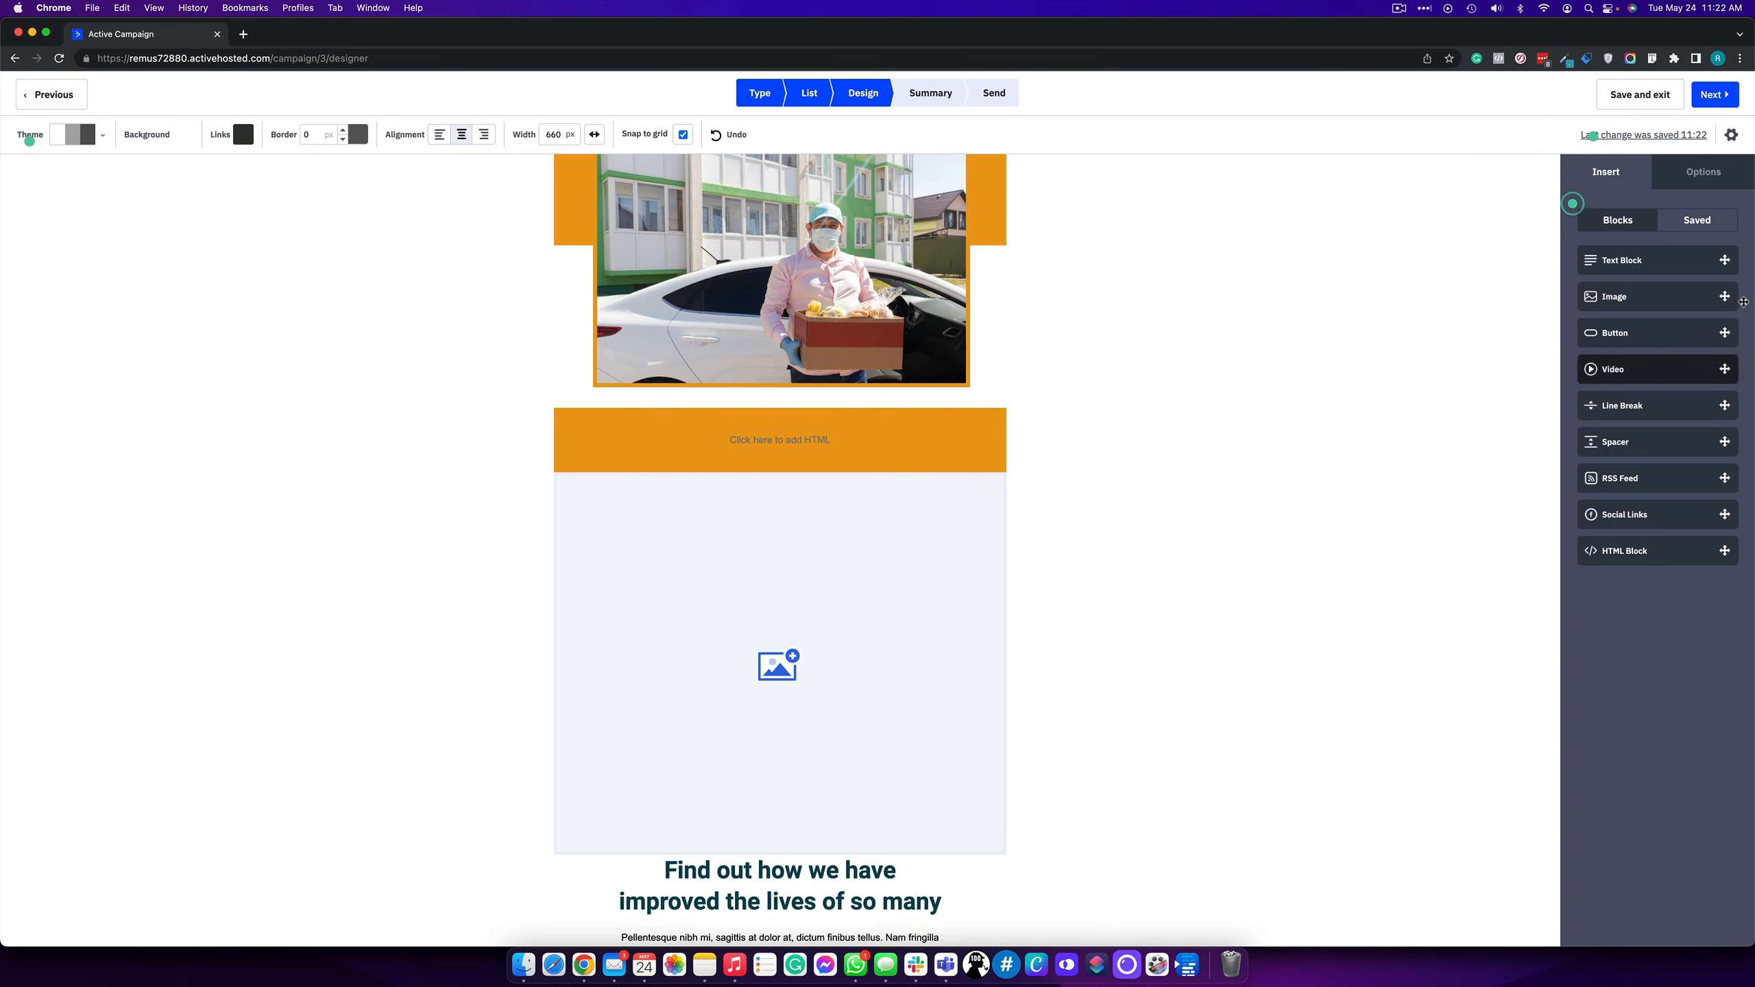
left_click(1691, 225)
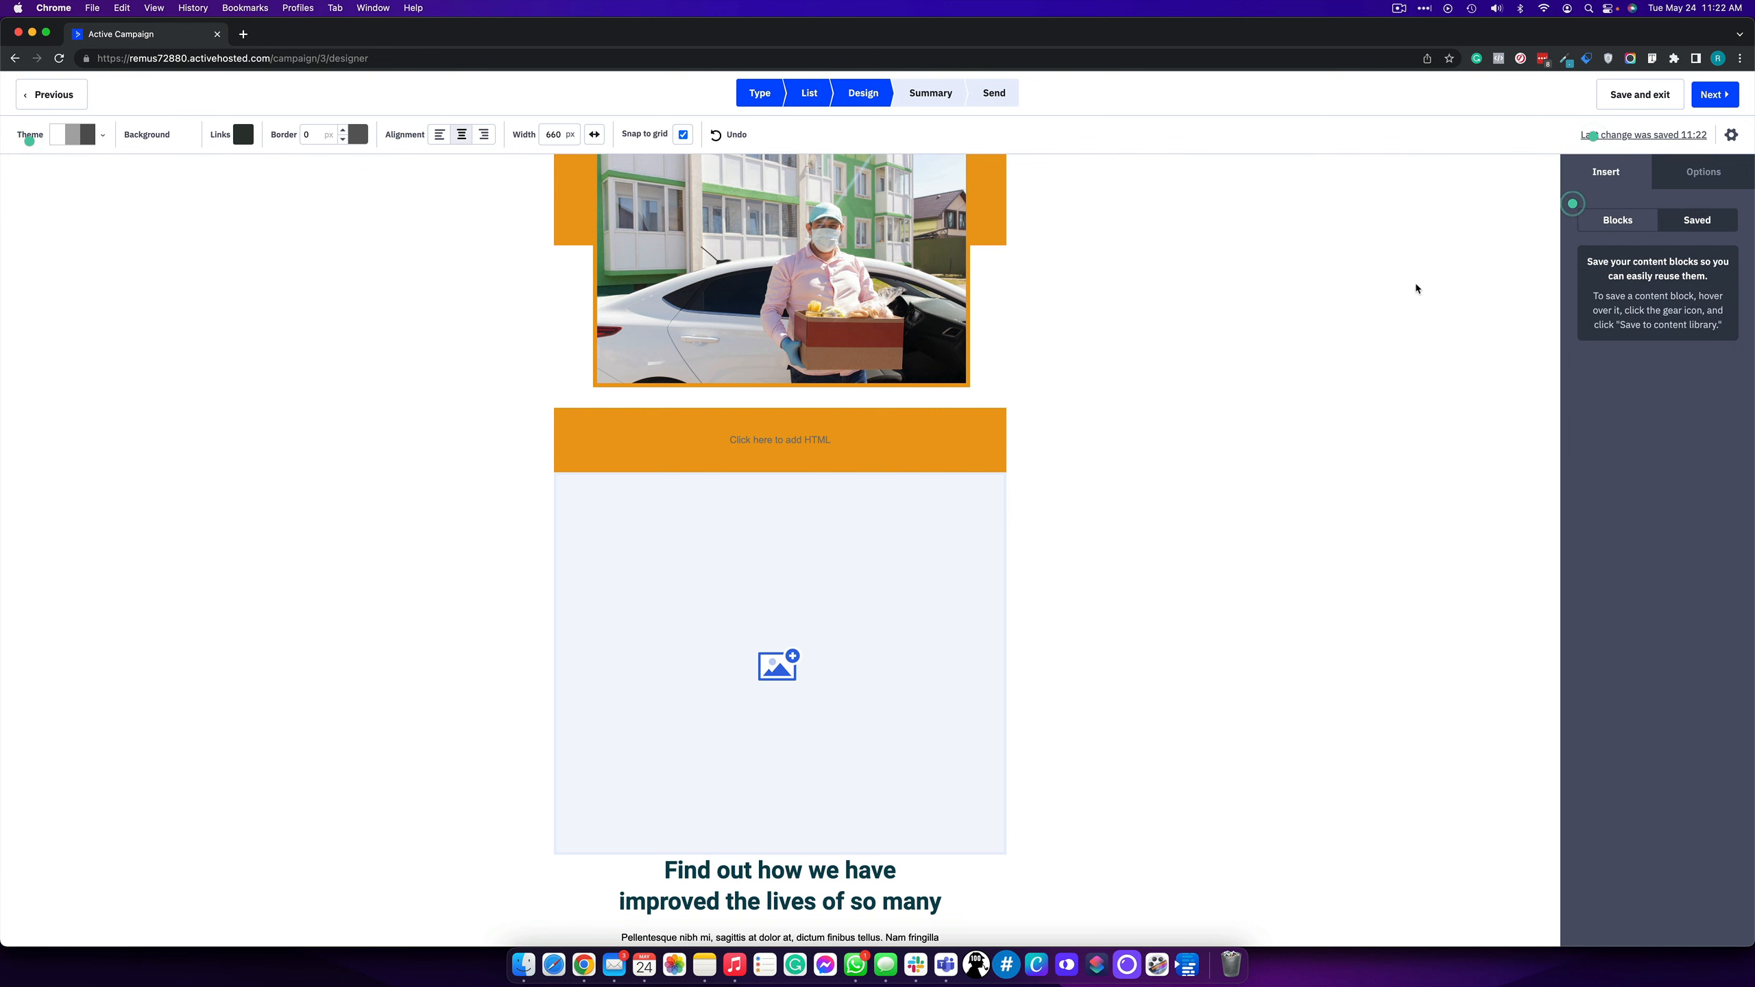
- Save the nonprofit logo header block to the content library as 'header email'
scroll(1280, 318, "up", 5)
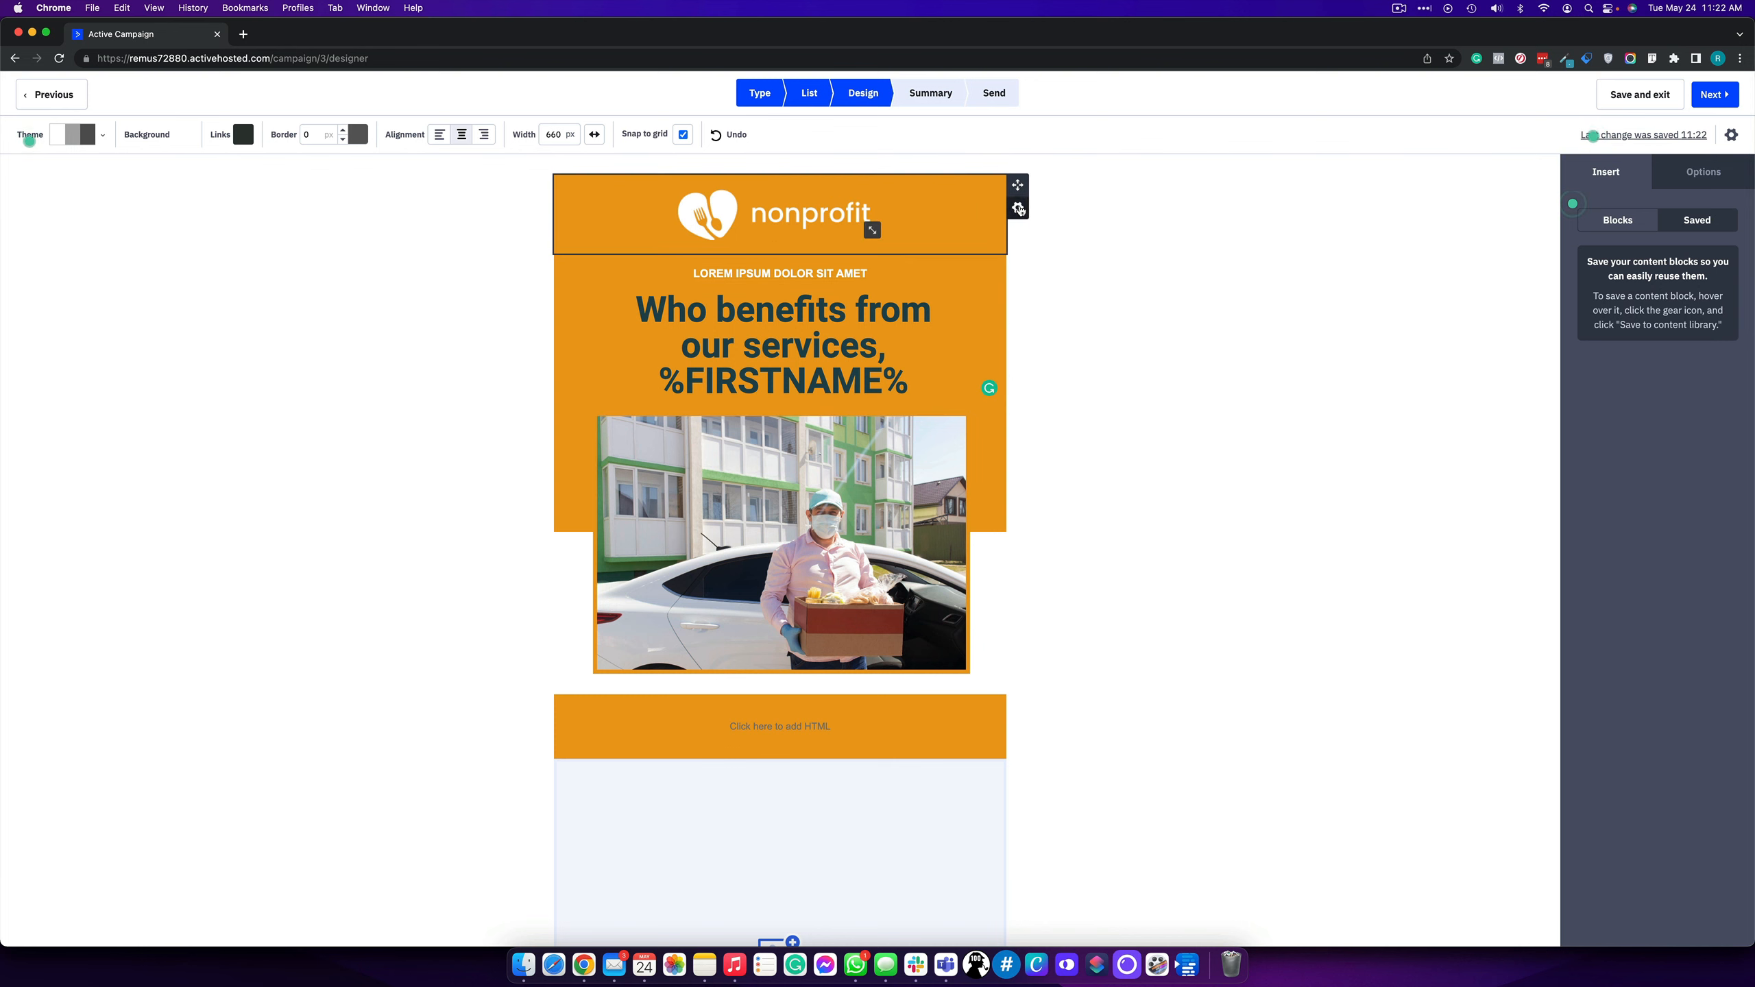
left_click(1019, 208)
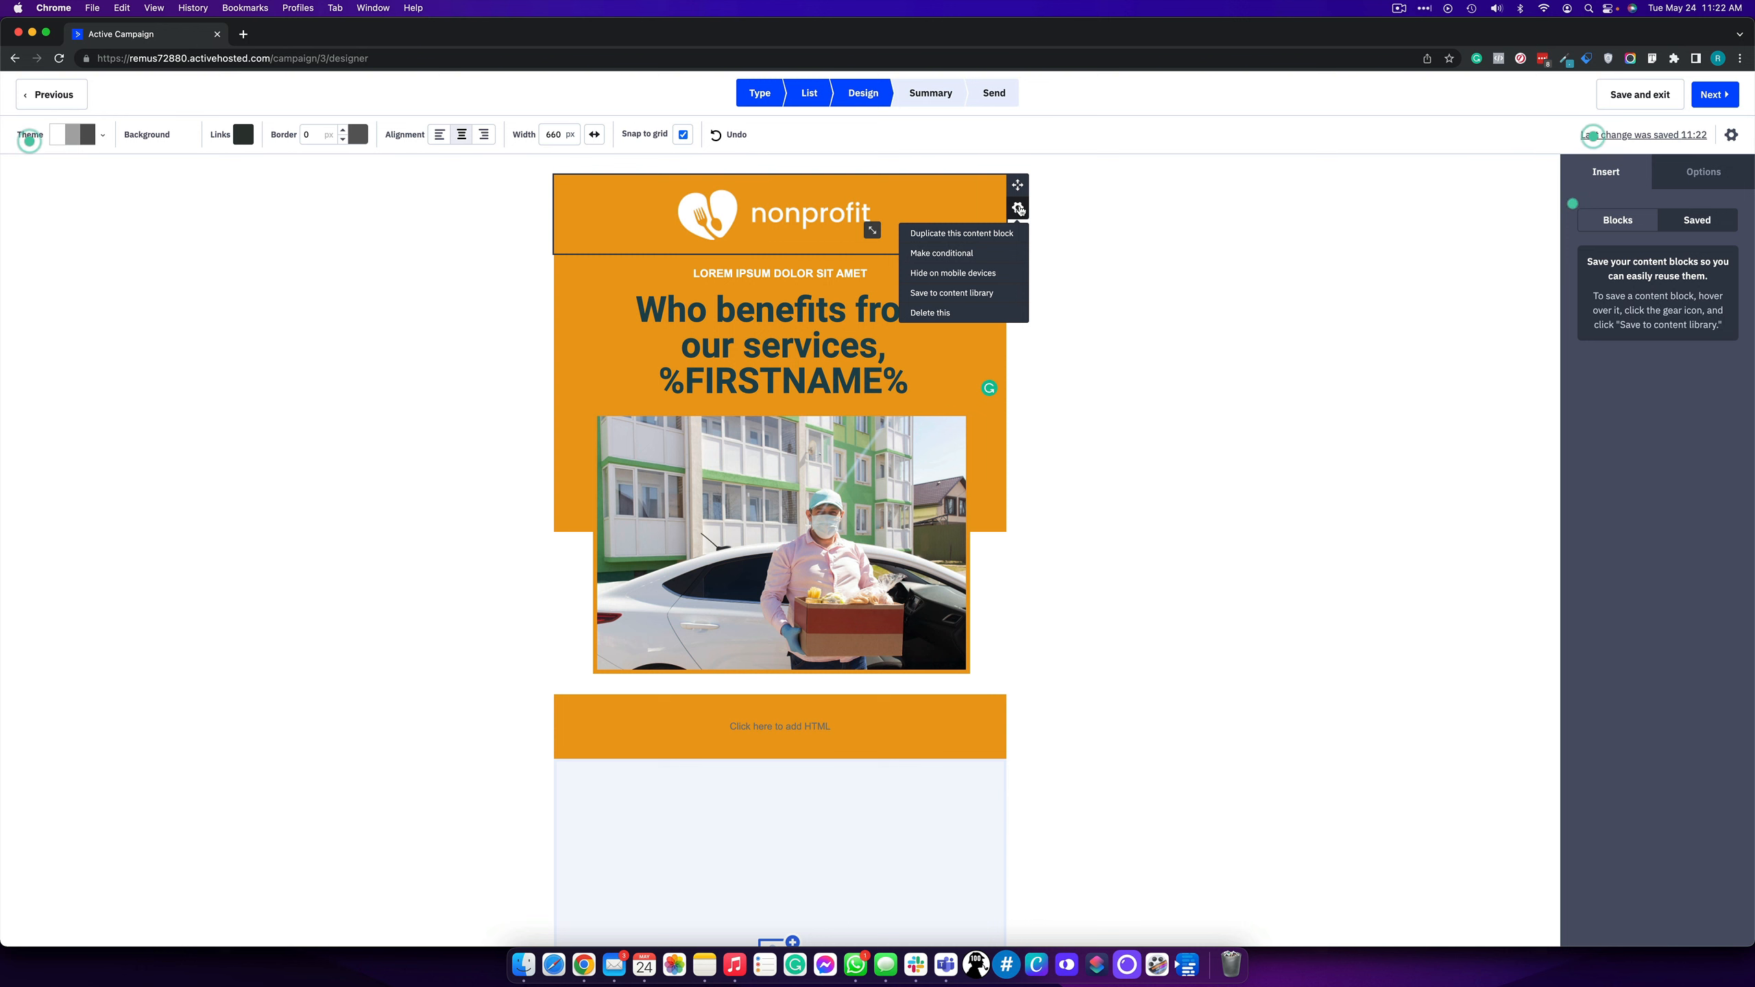
left_click(952, 301)
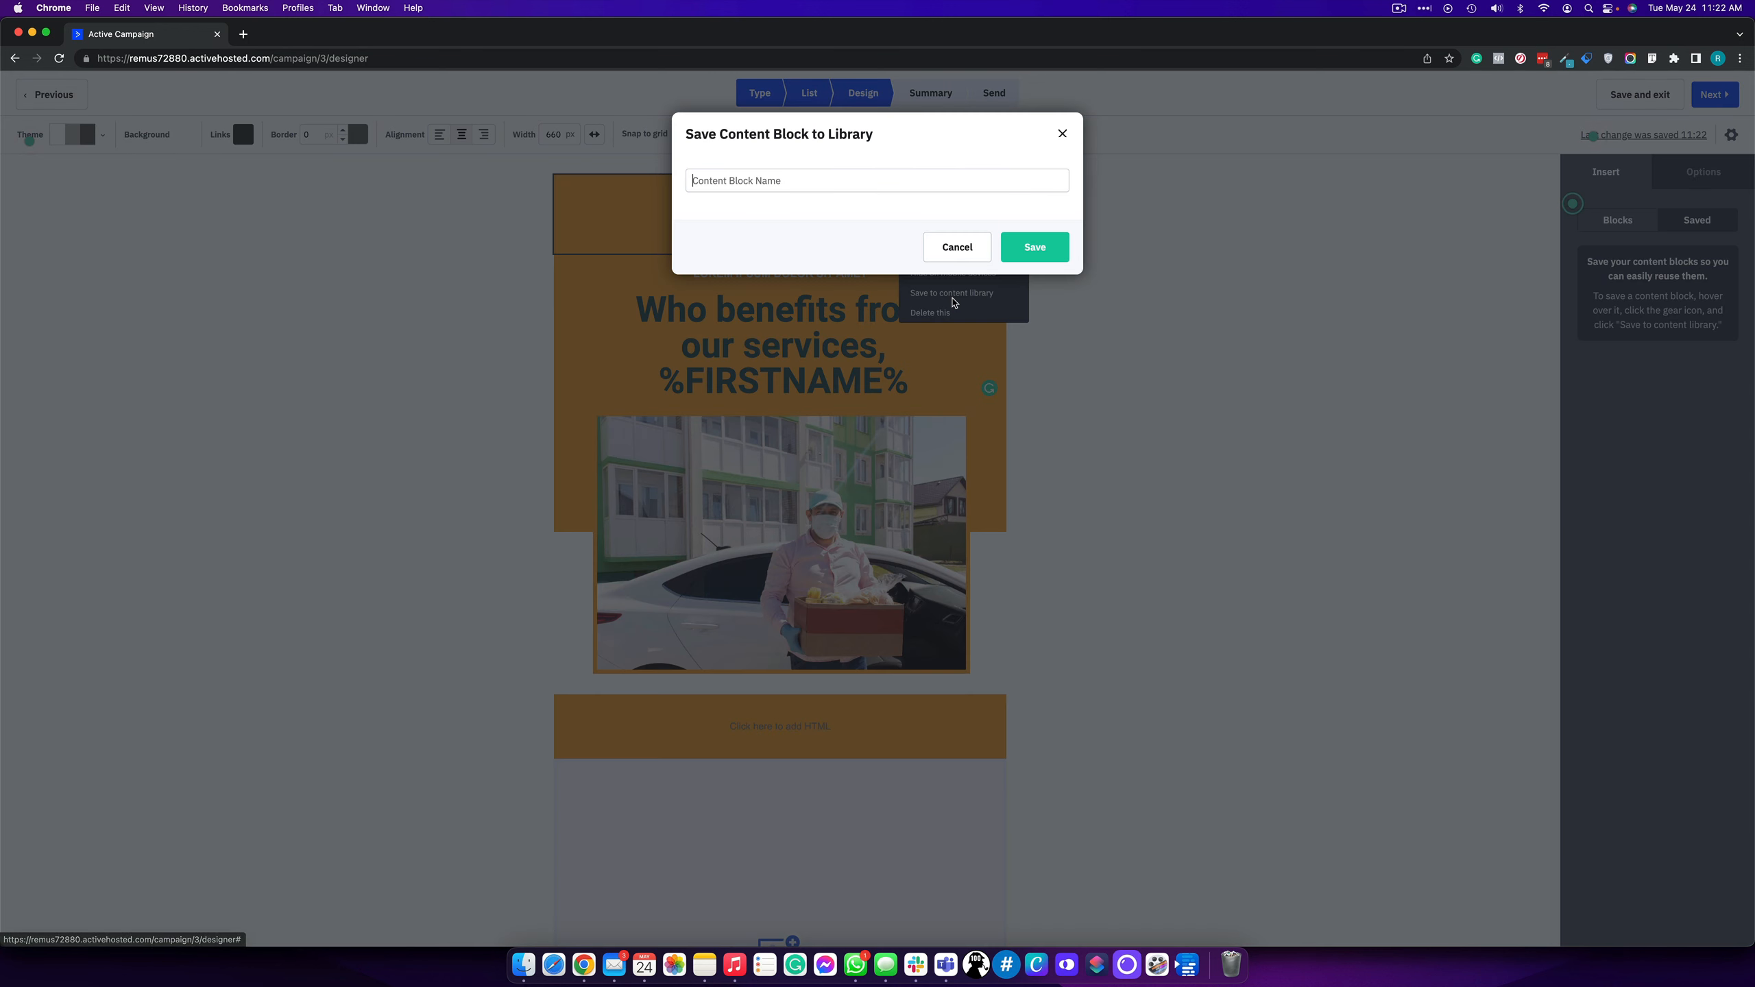
left_click(721, 189)
type("header email")
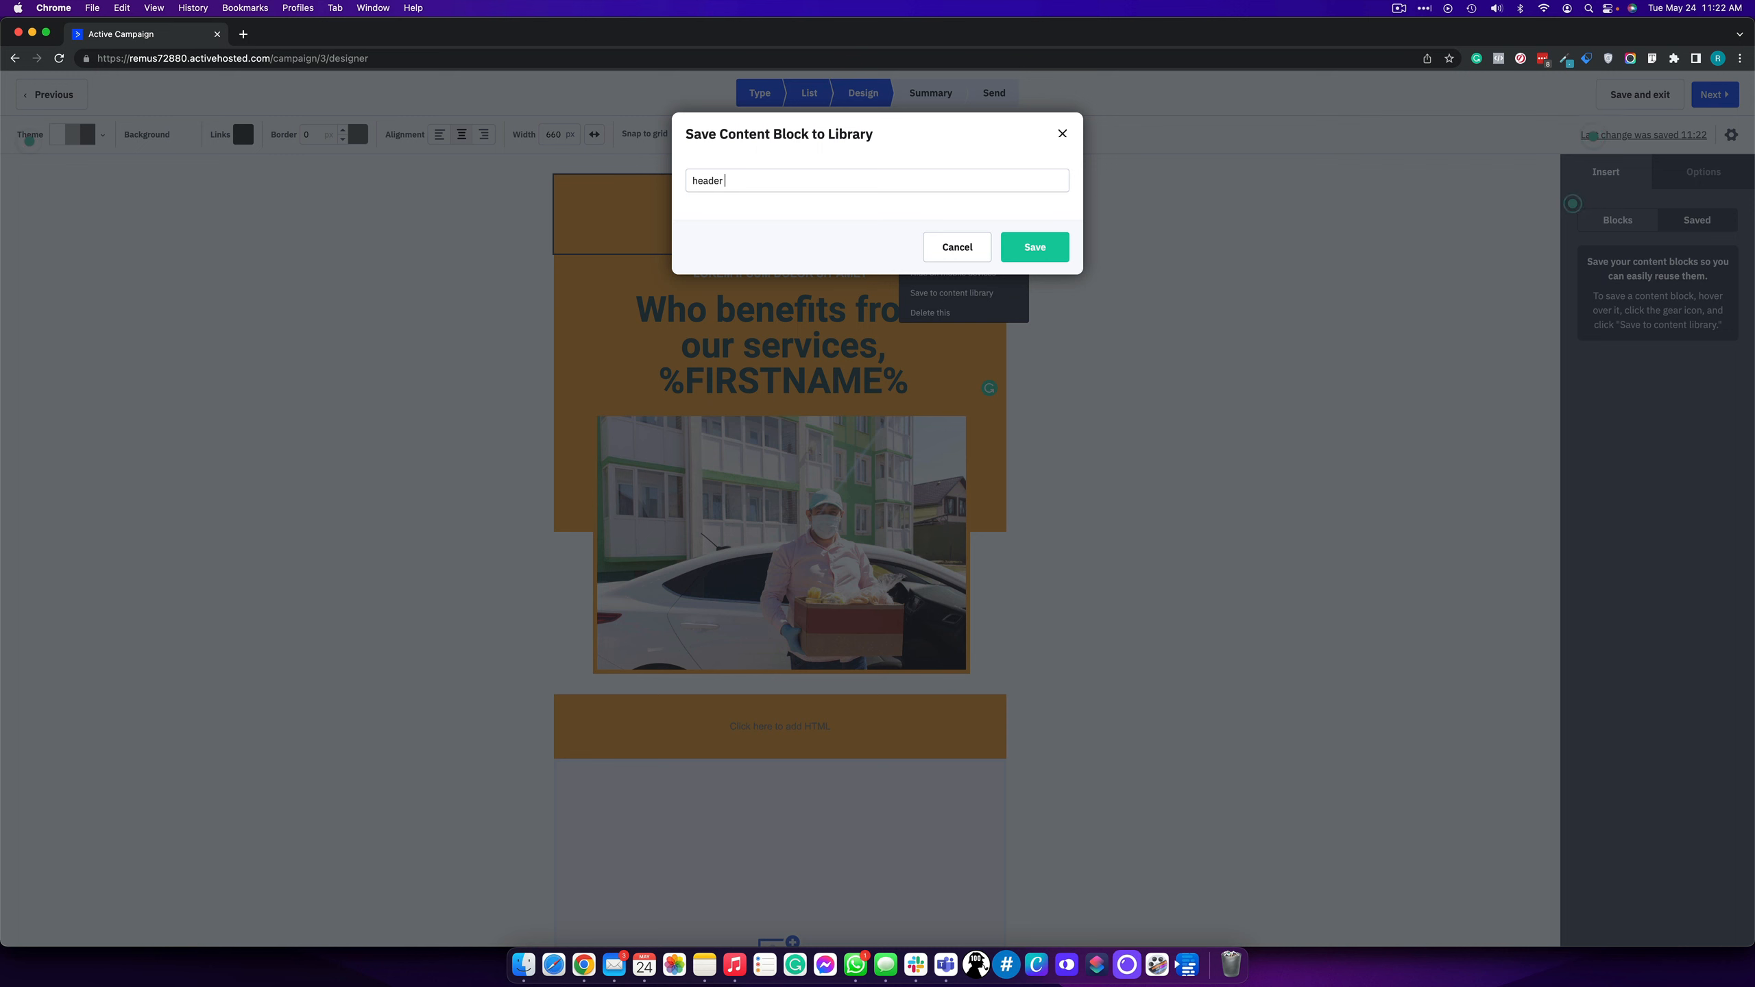
left_click(1028, 257)
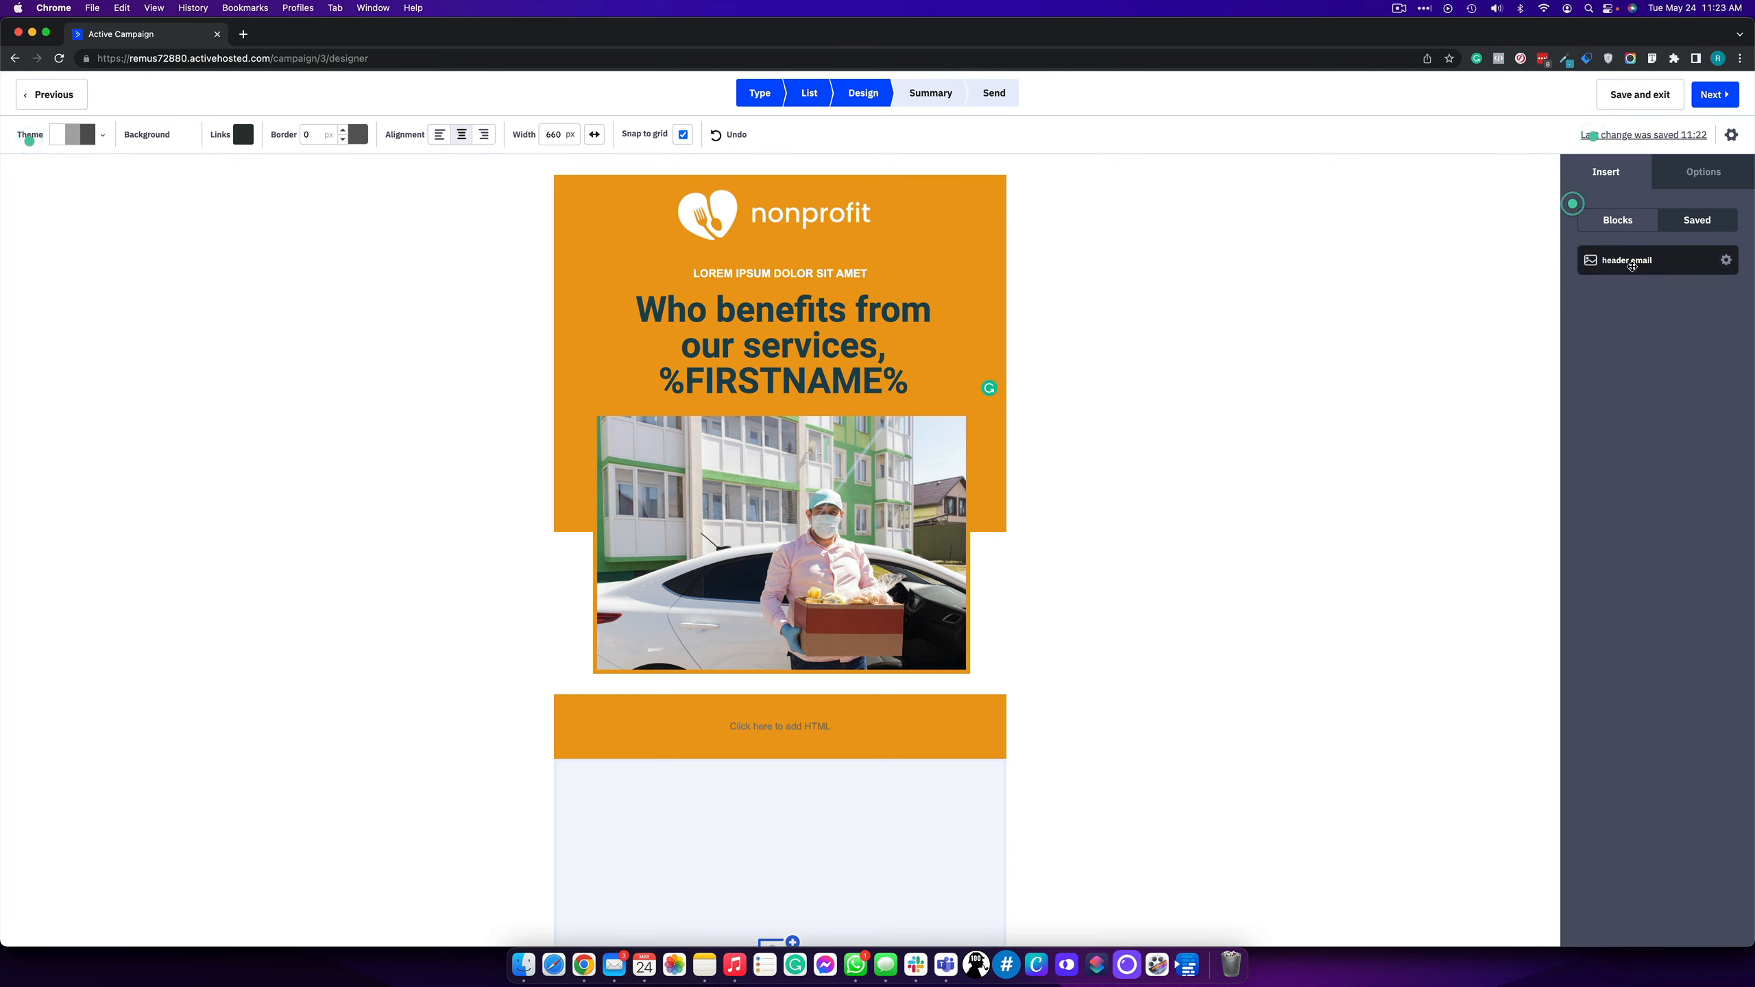
- Insert the saved 'header email' block below the photo and again below the HTML block
left_click_drag(1632, 266, 755, 621)
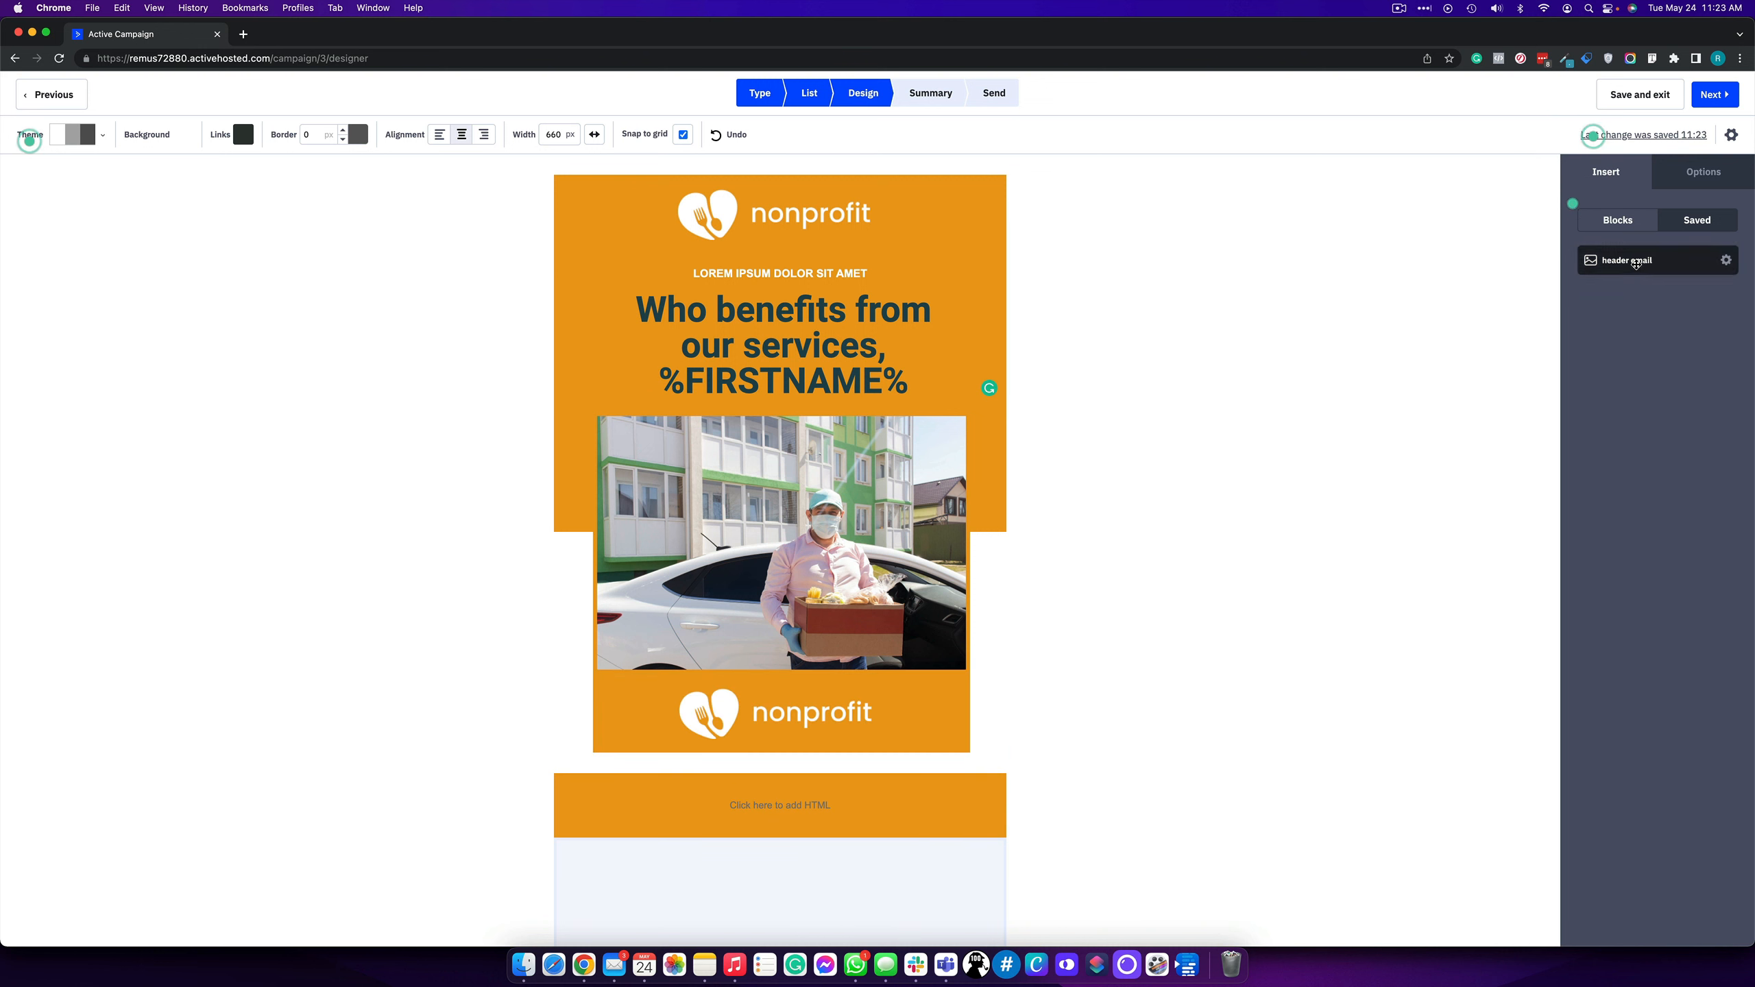
left_click_drag(1636, 264, 806, 834)
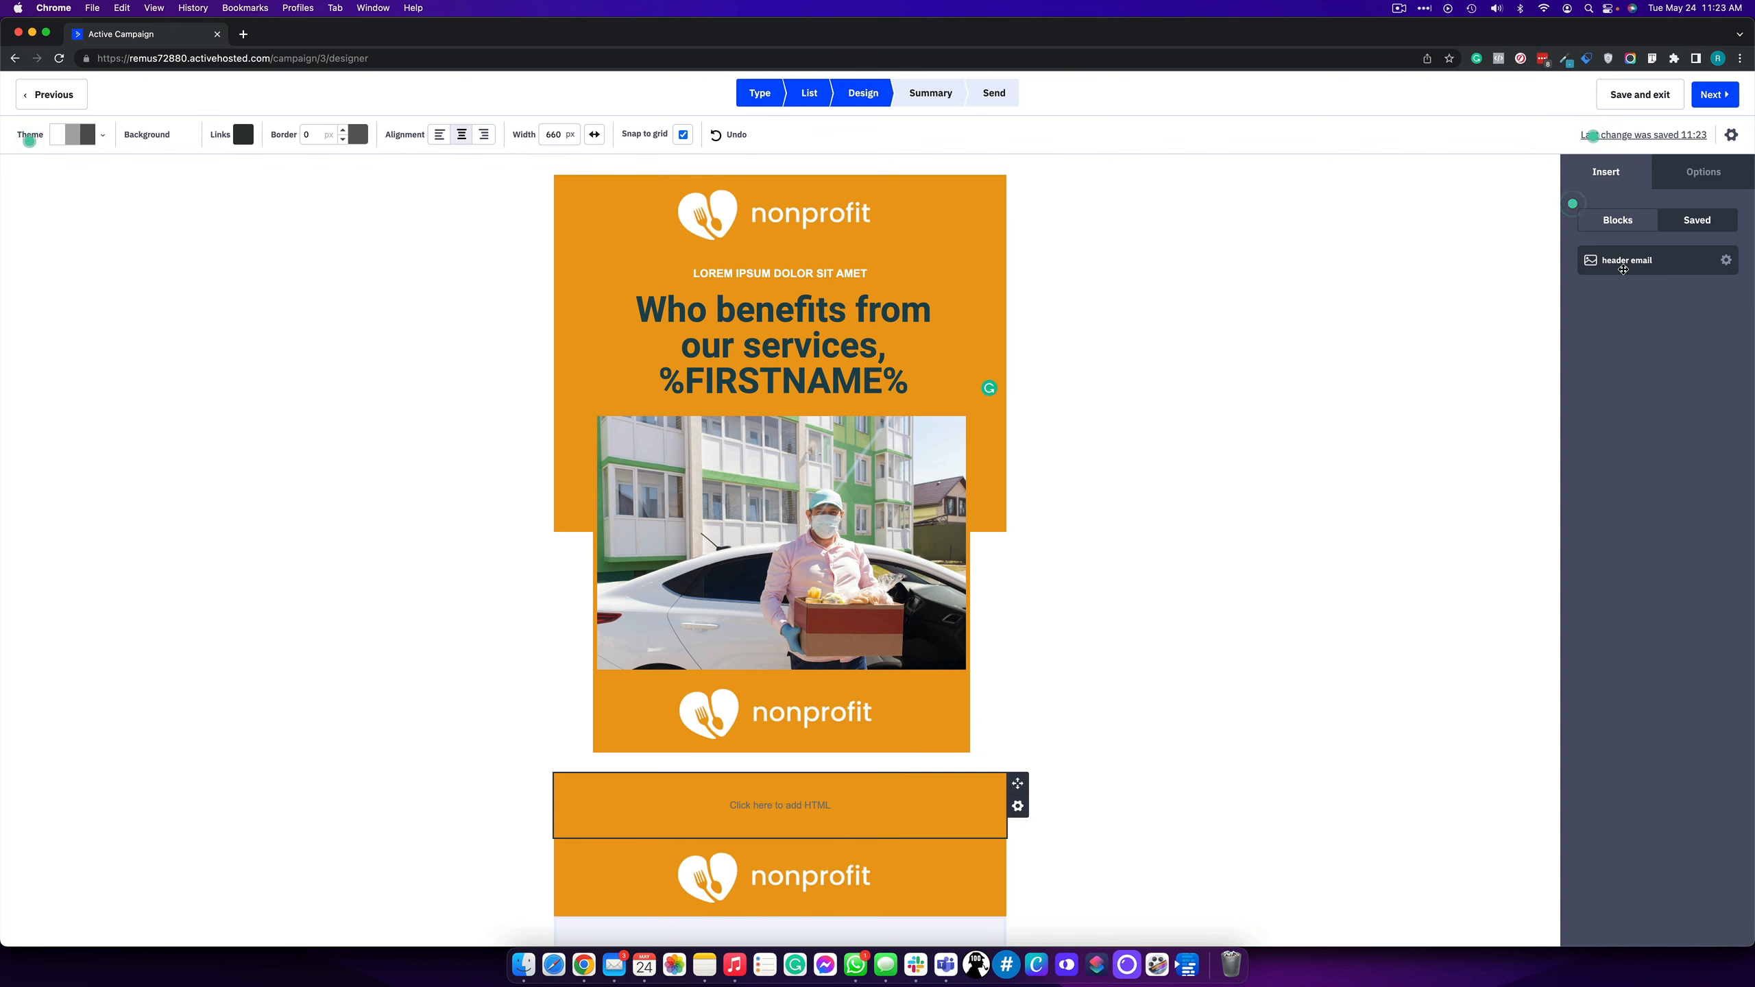
left_click(1634, 229)
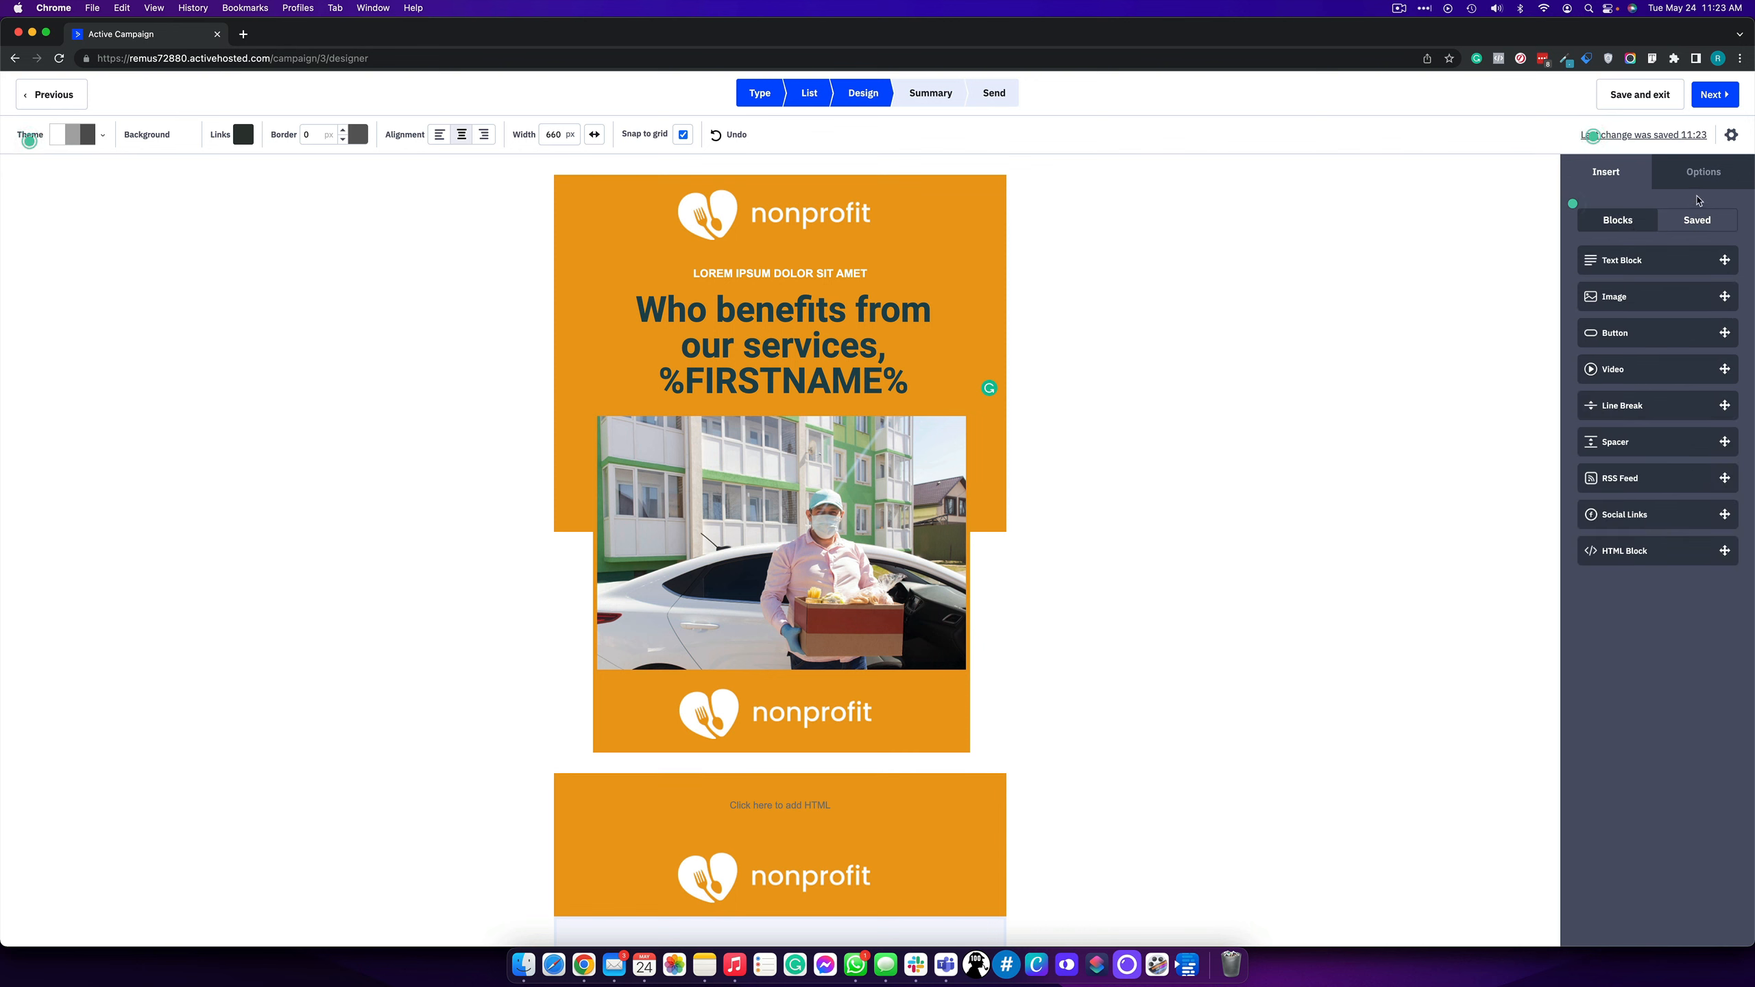
- Inspect the lower logo image's options, including its 298 × 75 px size and link field
left_click(1701, 172)
left_click(1607, 181)
left_click(969, 864)
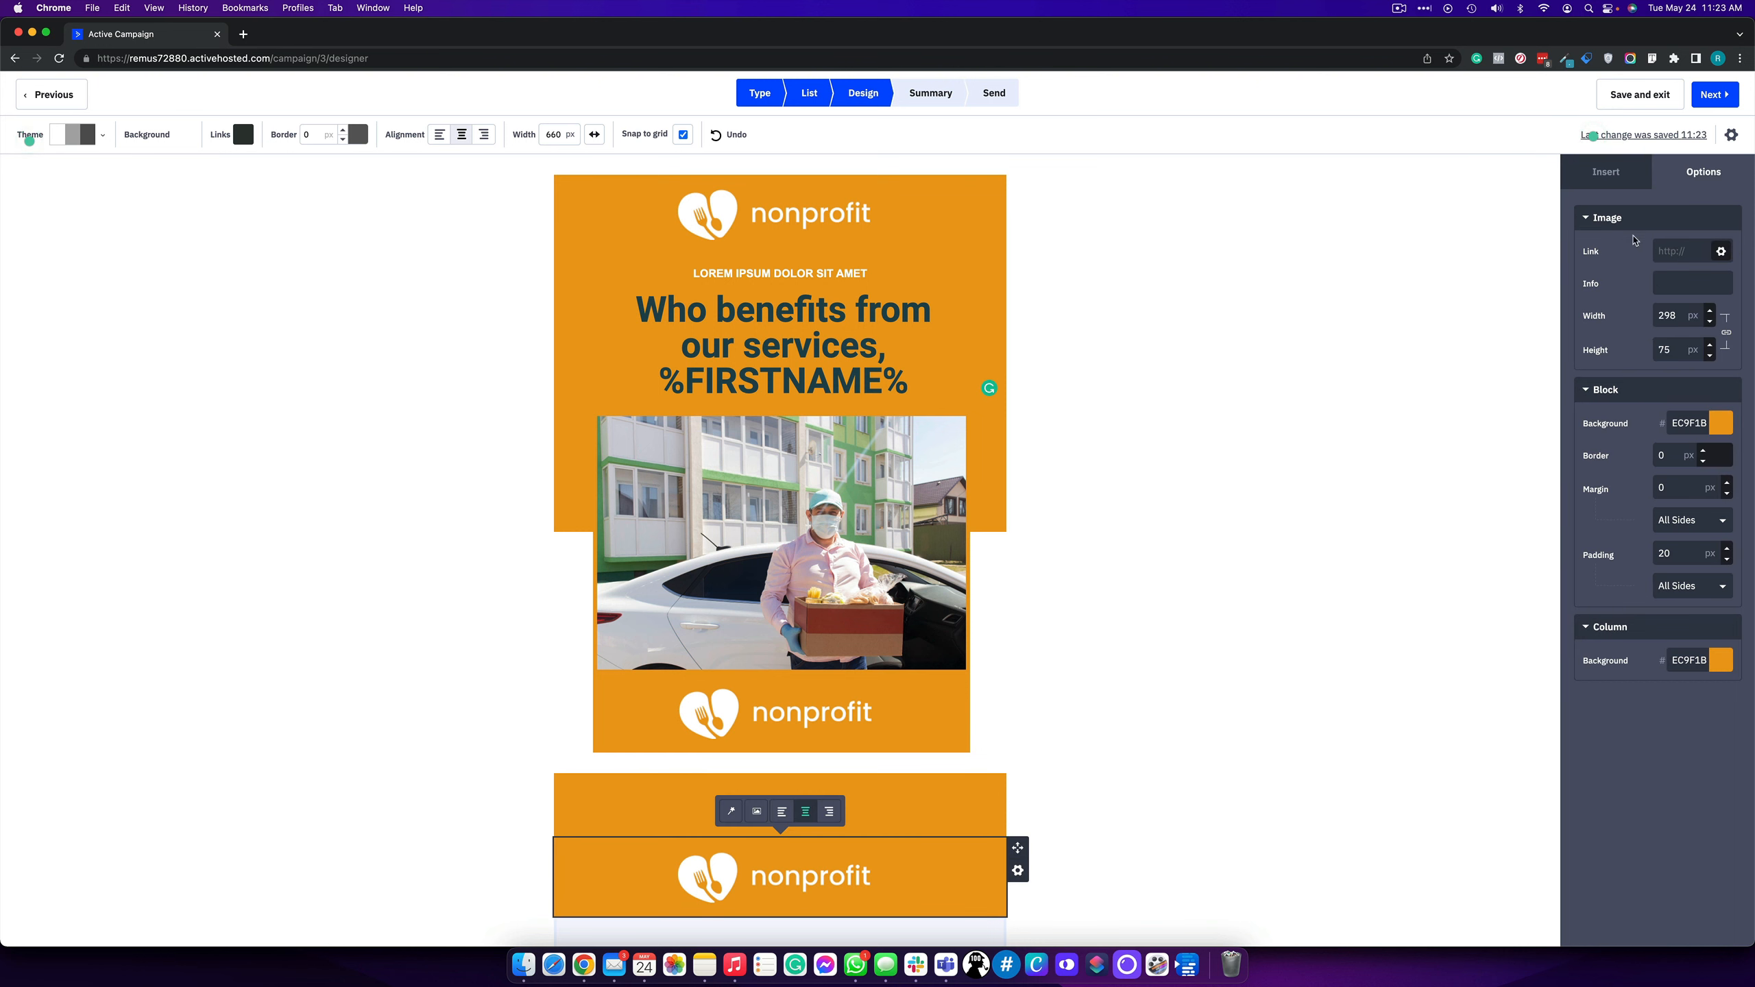
left_click(1696, 253)
left_click(1605, 172)
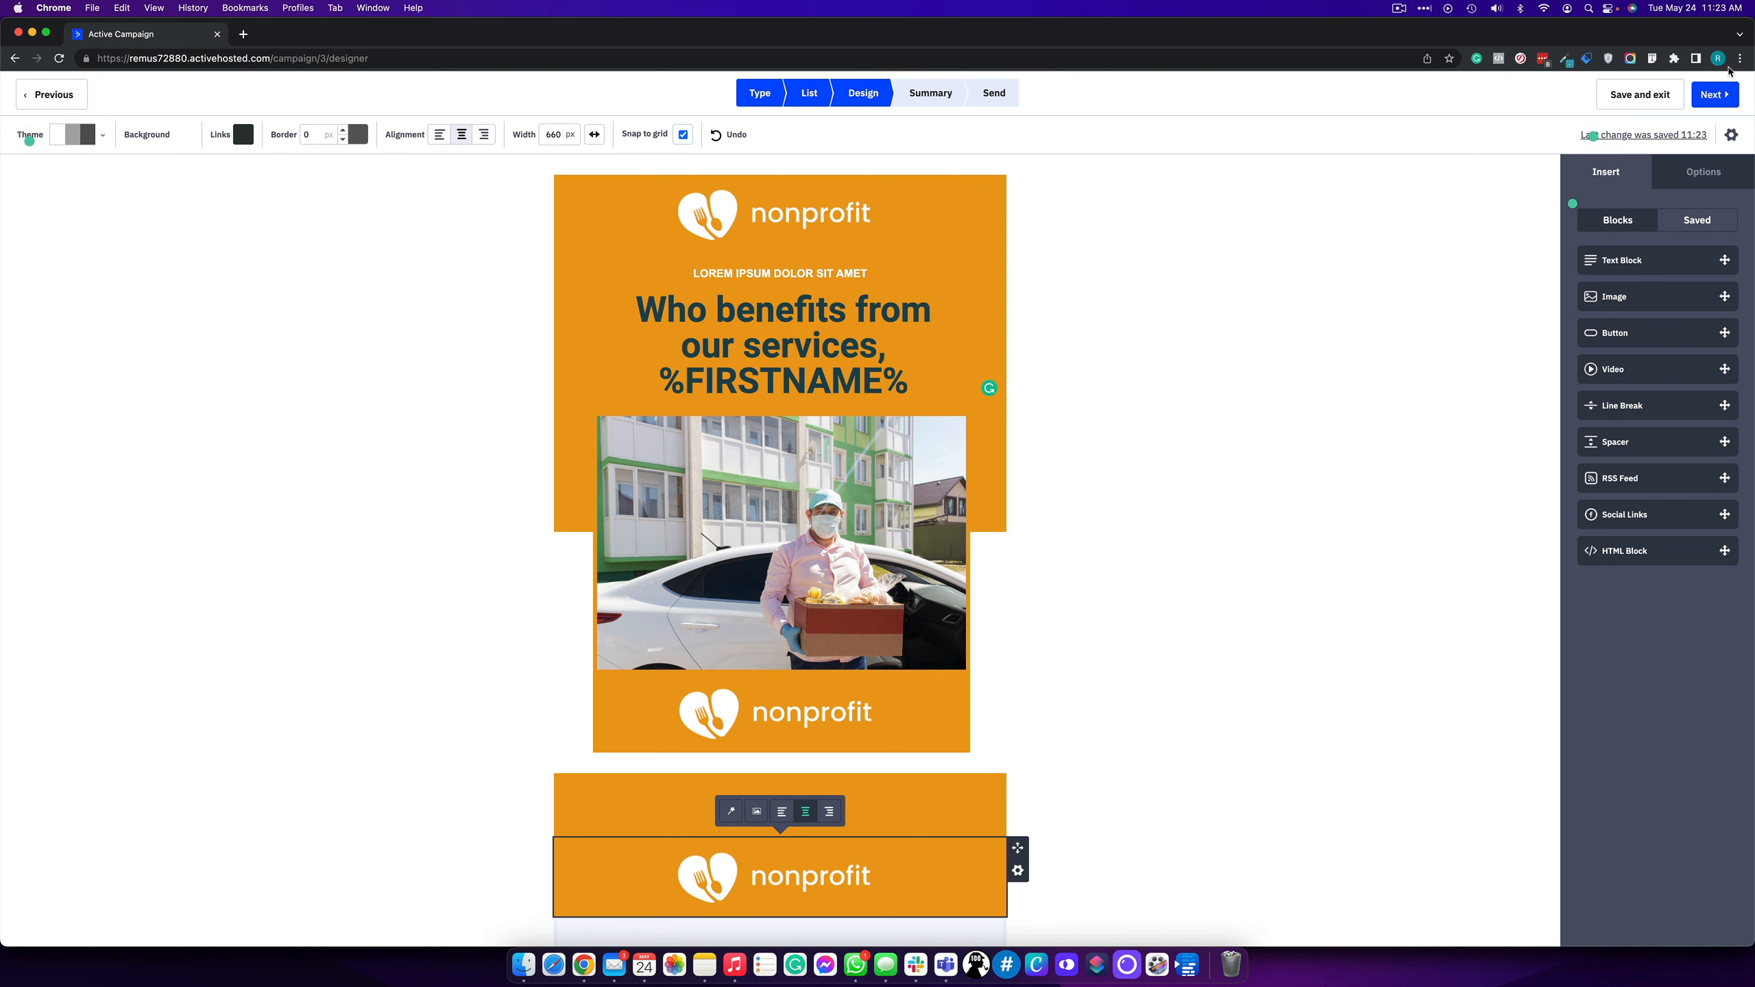
left_click(1731, 136)
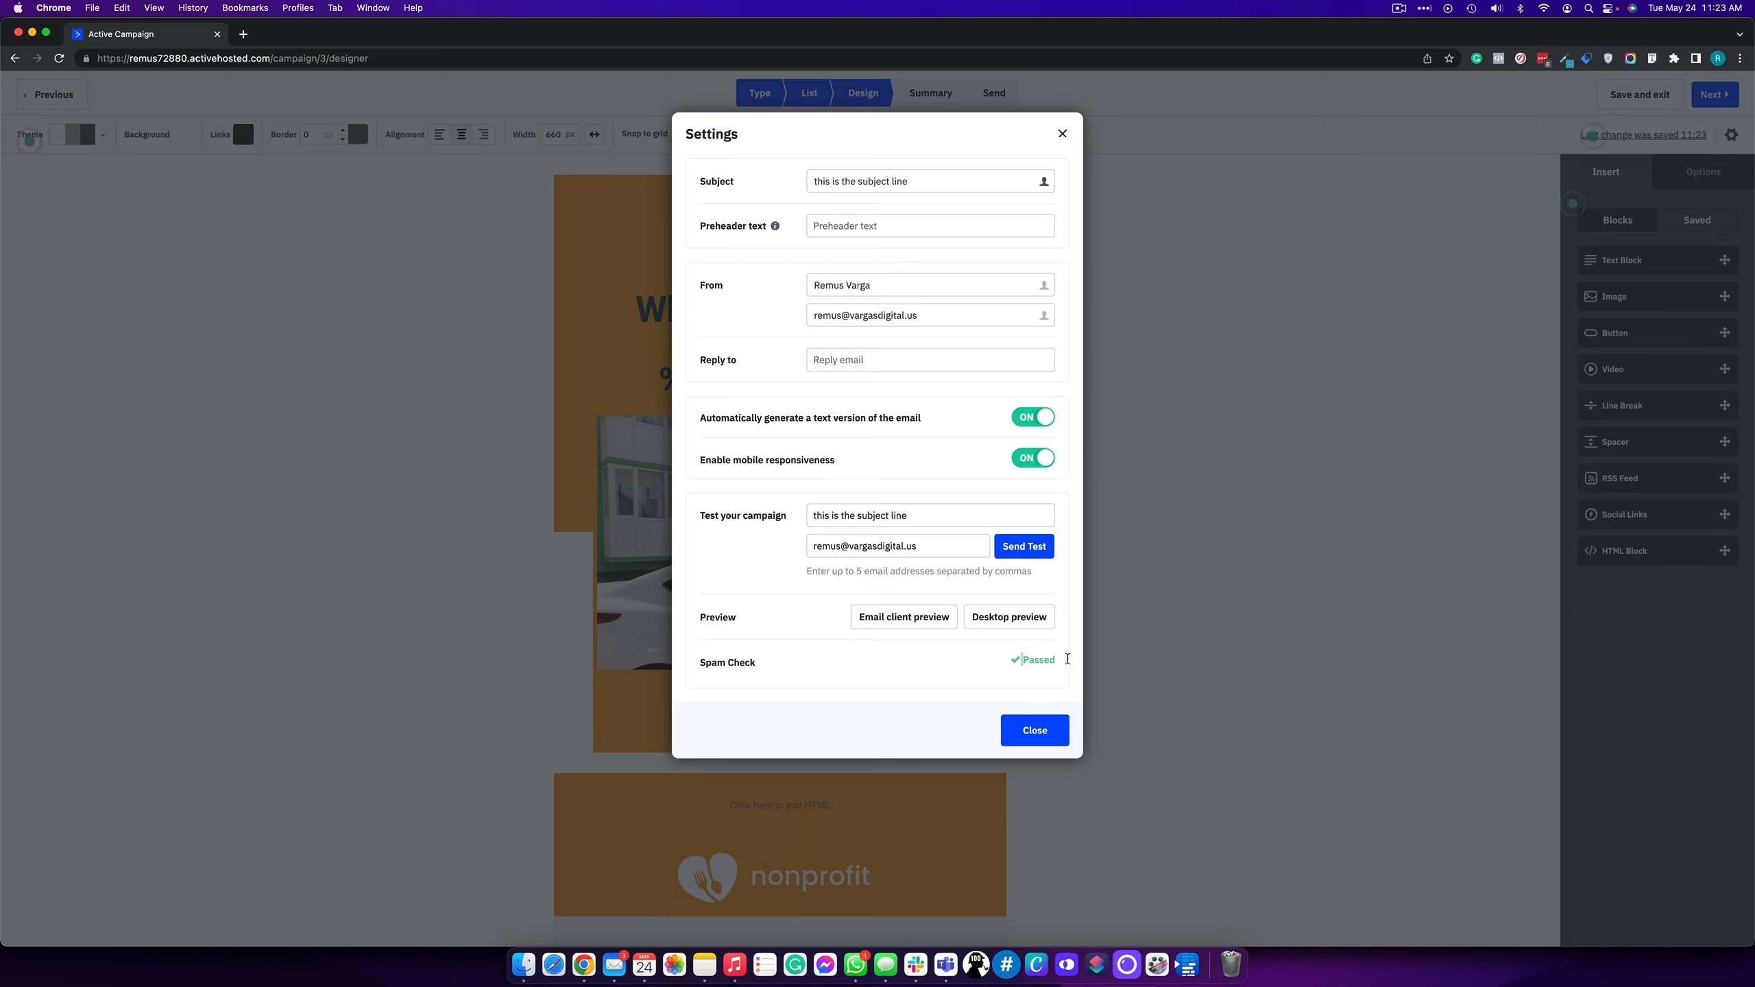
left_click_drag(998, 664, 999, 684)
left_click(864, 231)
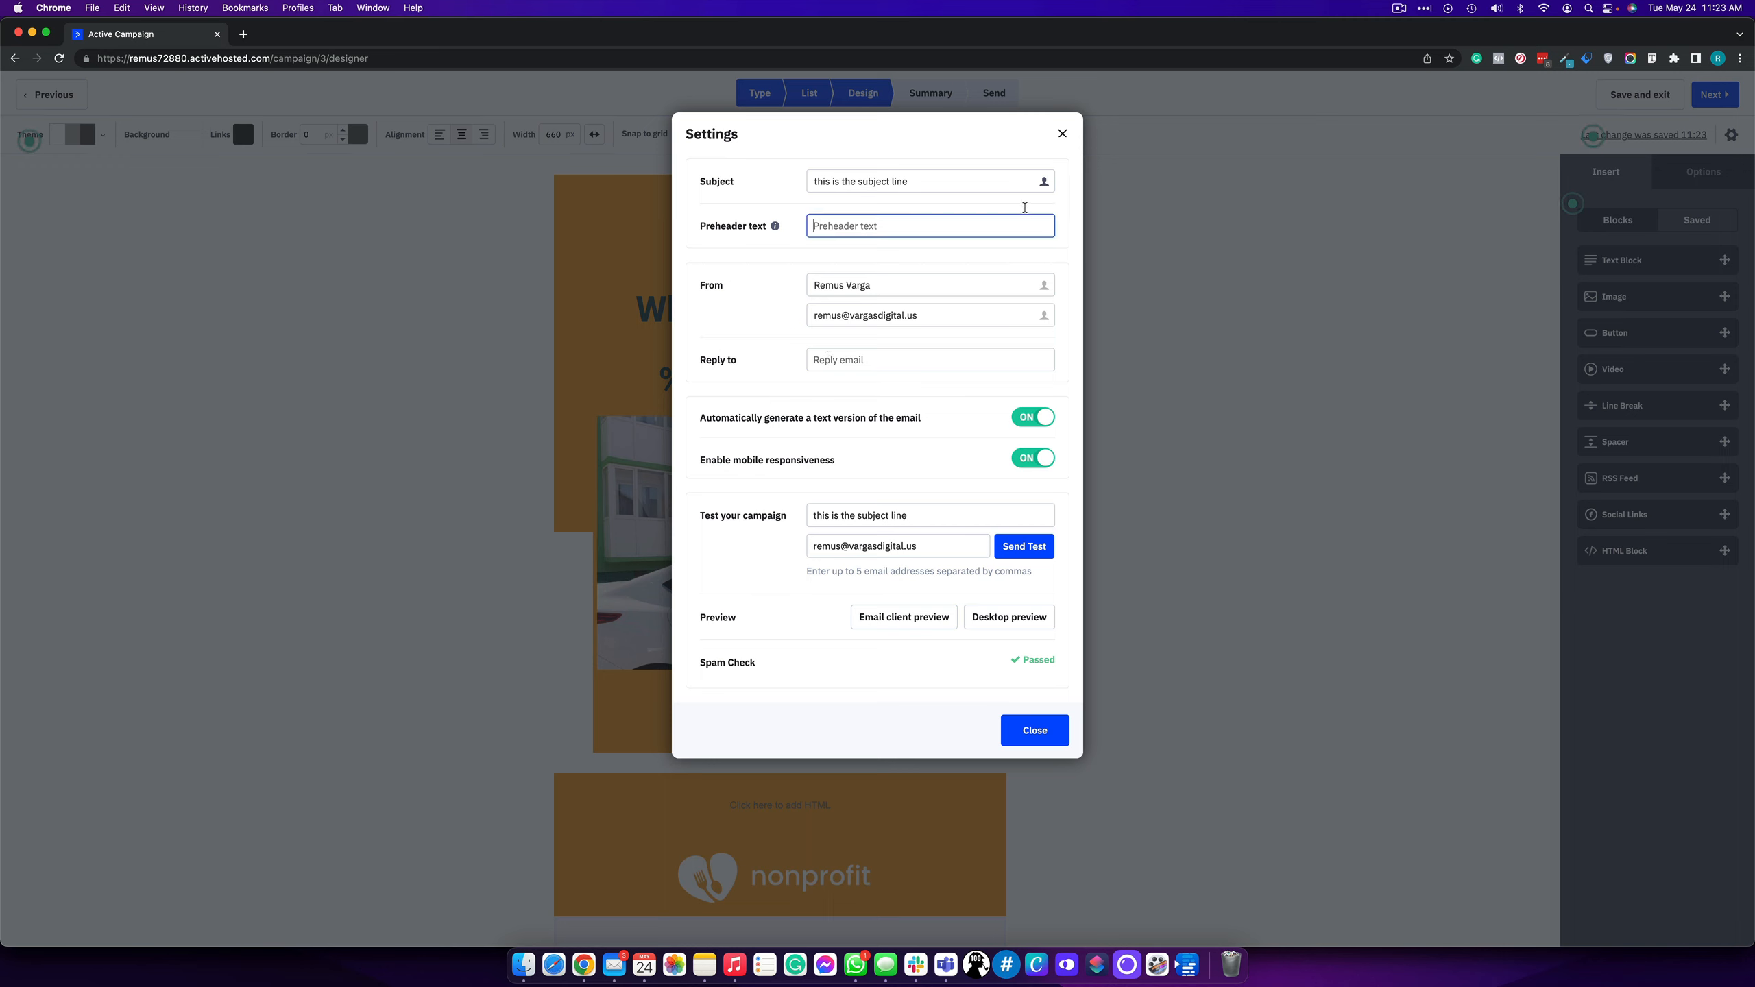
left_click(1061, 134)
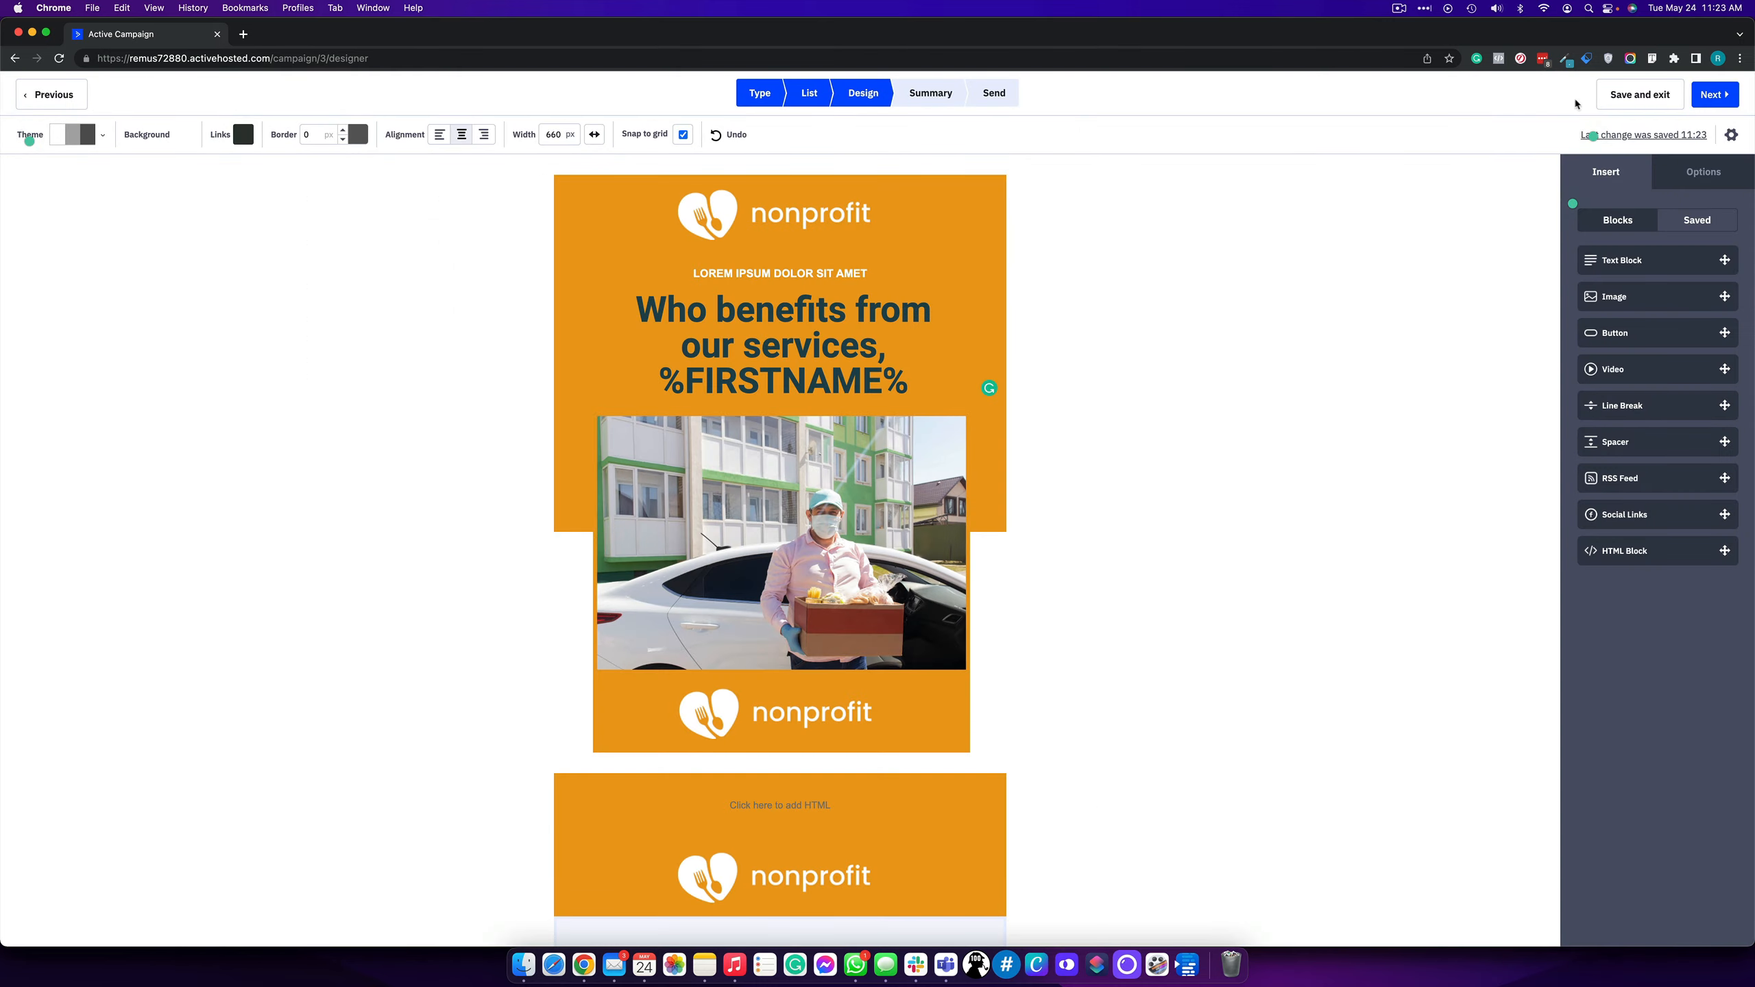
- Delete the 'Built with ActiveCampaign' block beneath the email footer and confirm the removal
scroll(1055, 560, "down", 15)
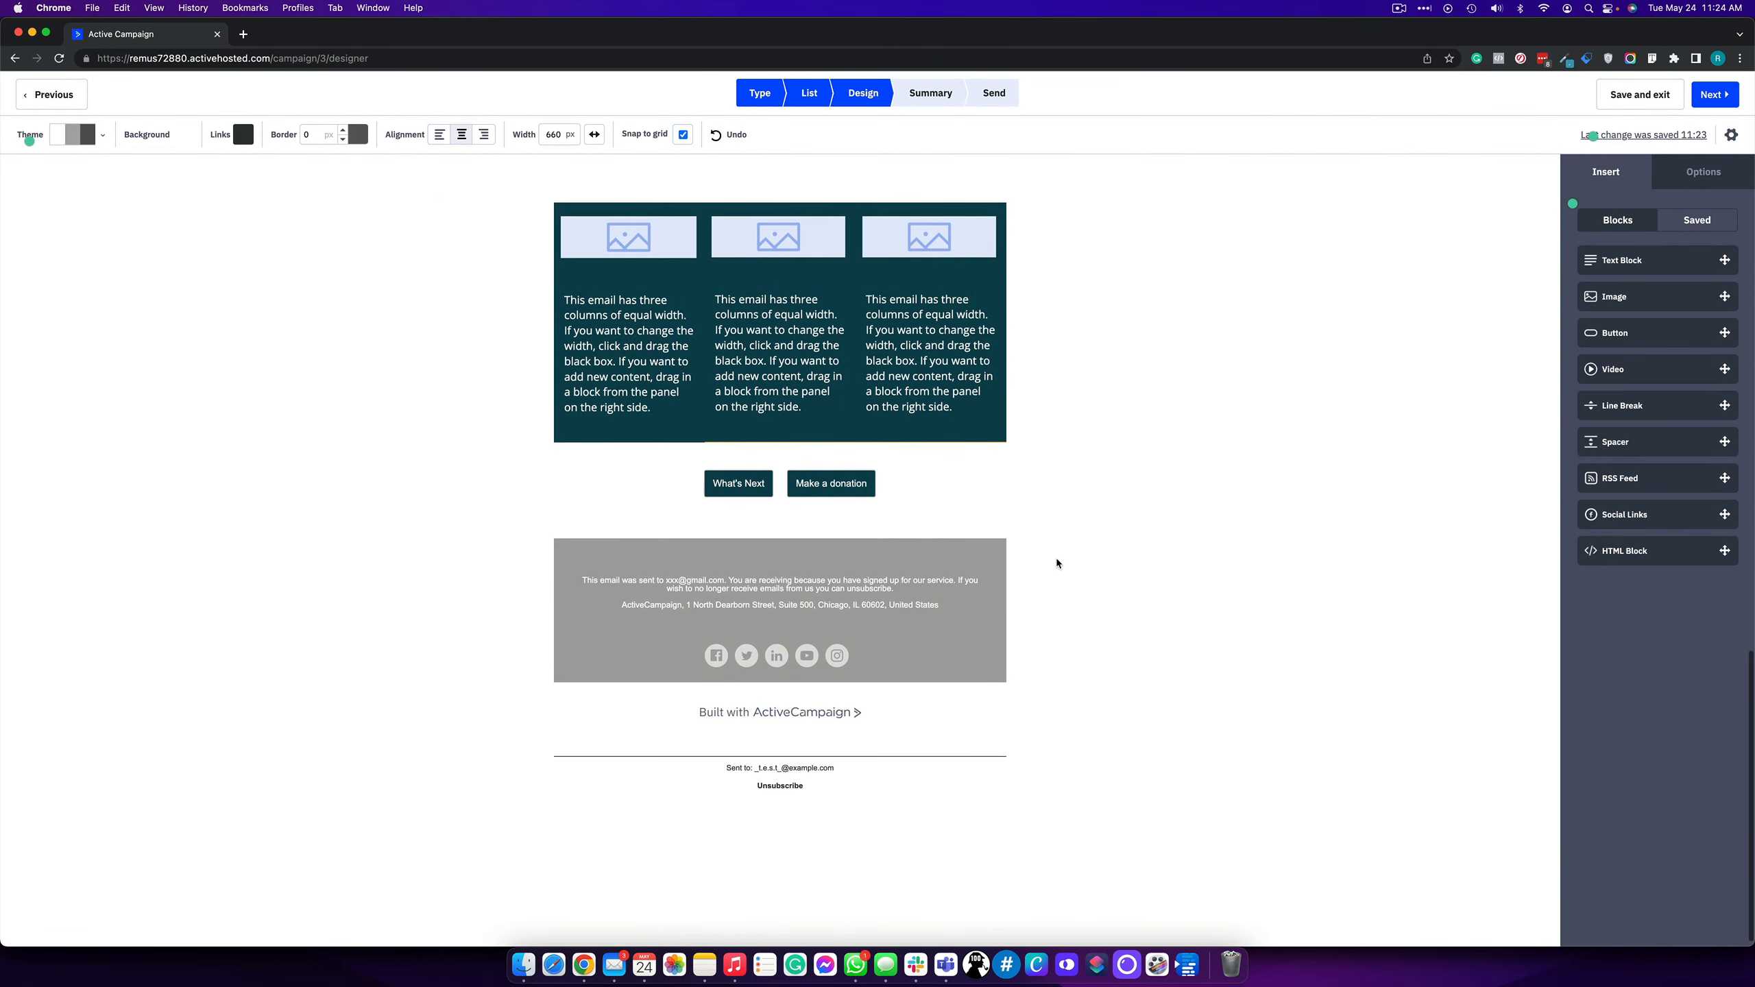
scroll(1057, 558, "up", 5)
scroll(1056, 560, "down", 5)
scroll(1056, 571, "down", 2)
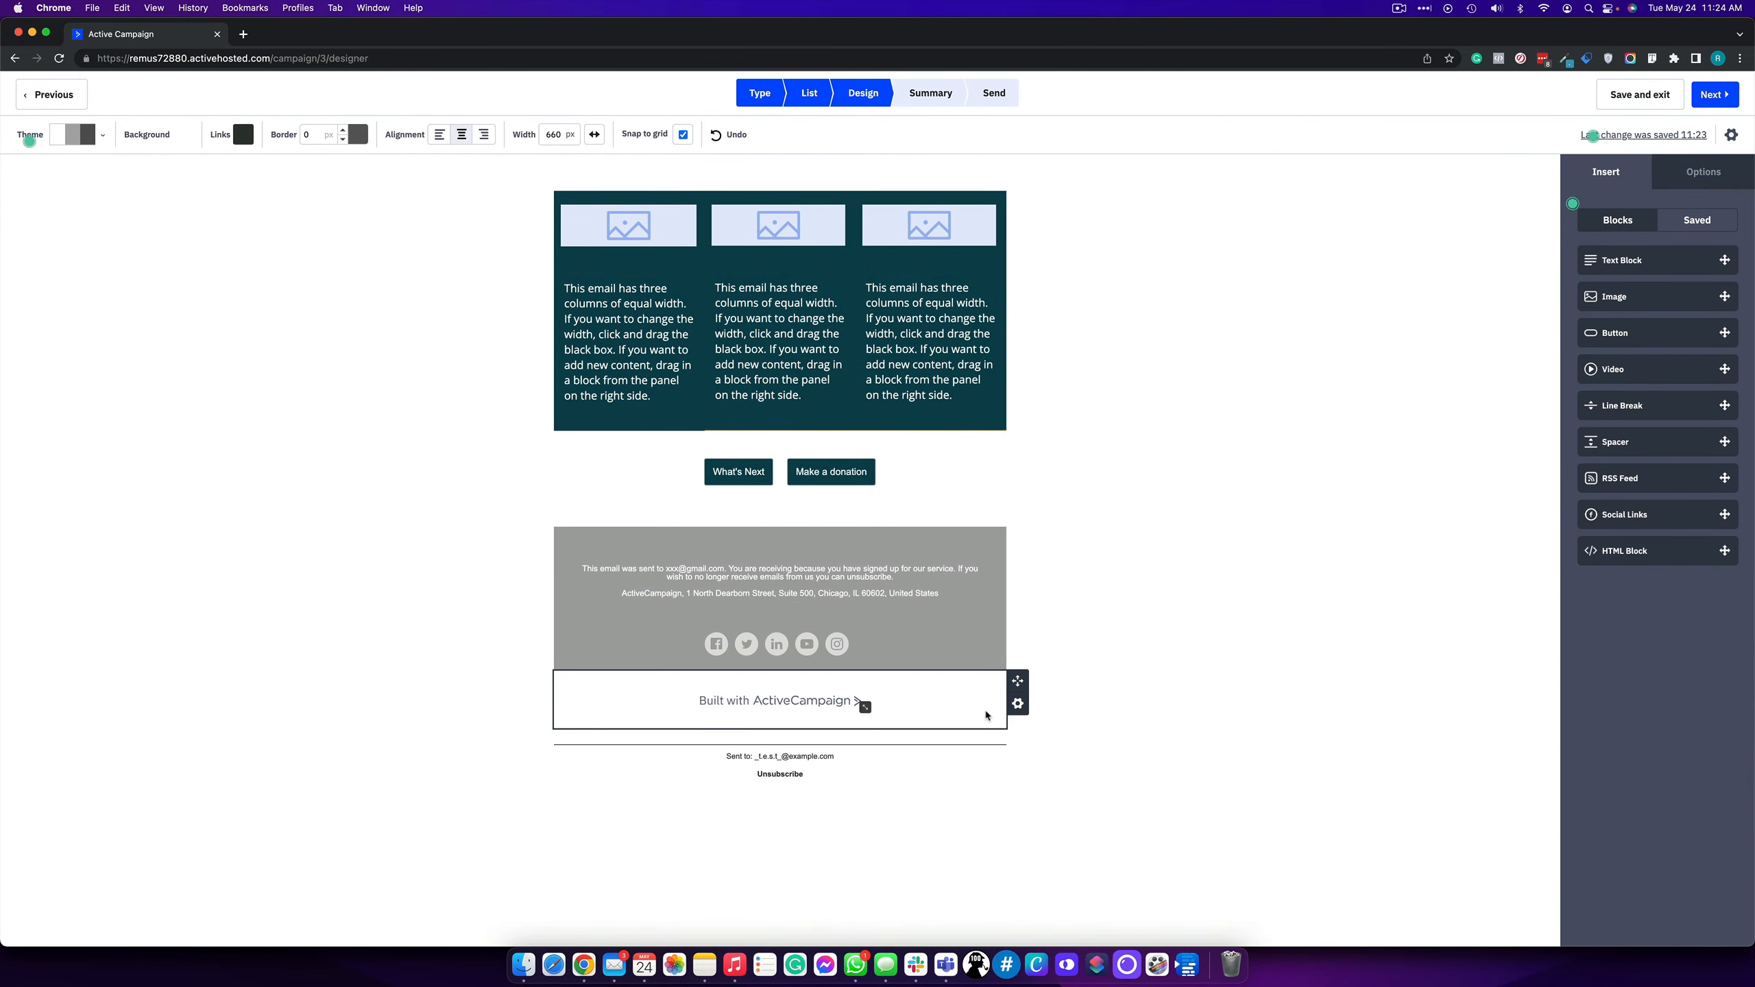
left_click(1020, 707)
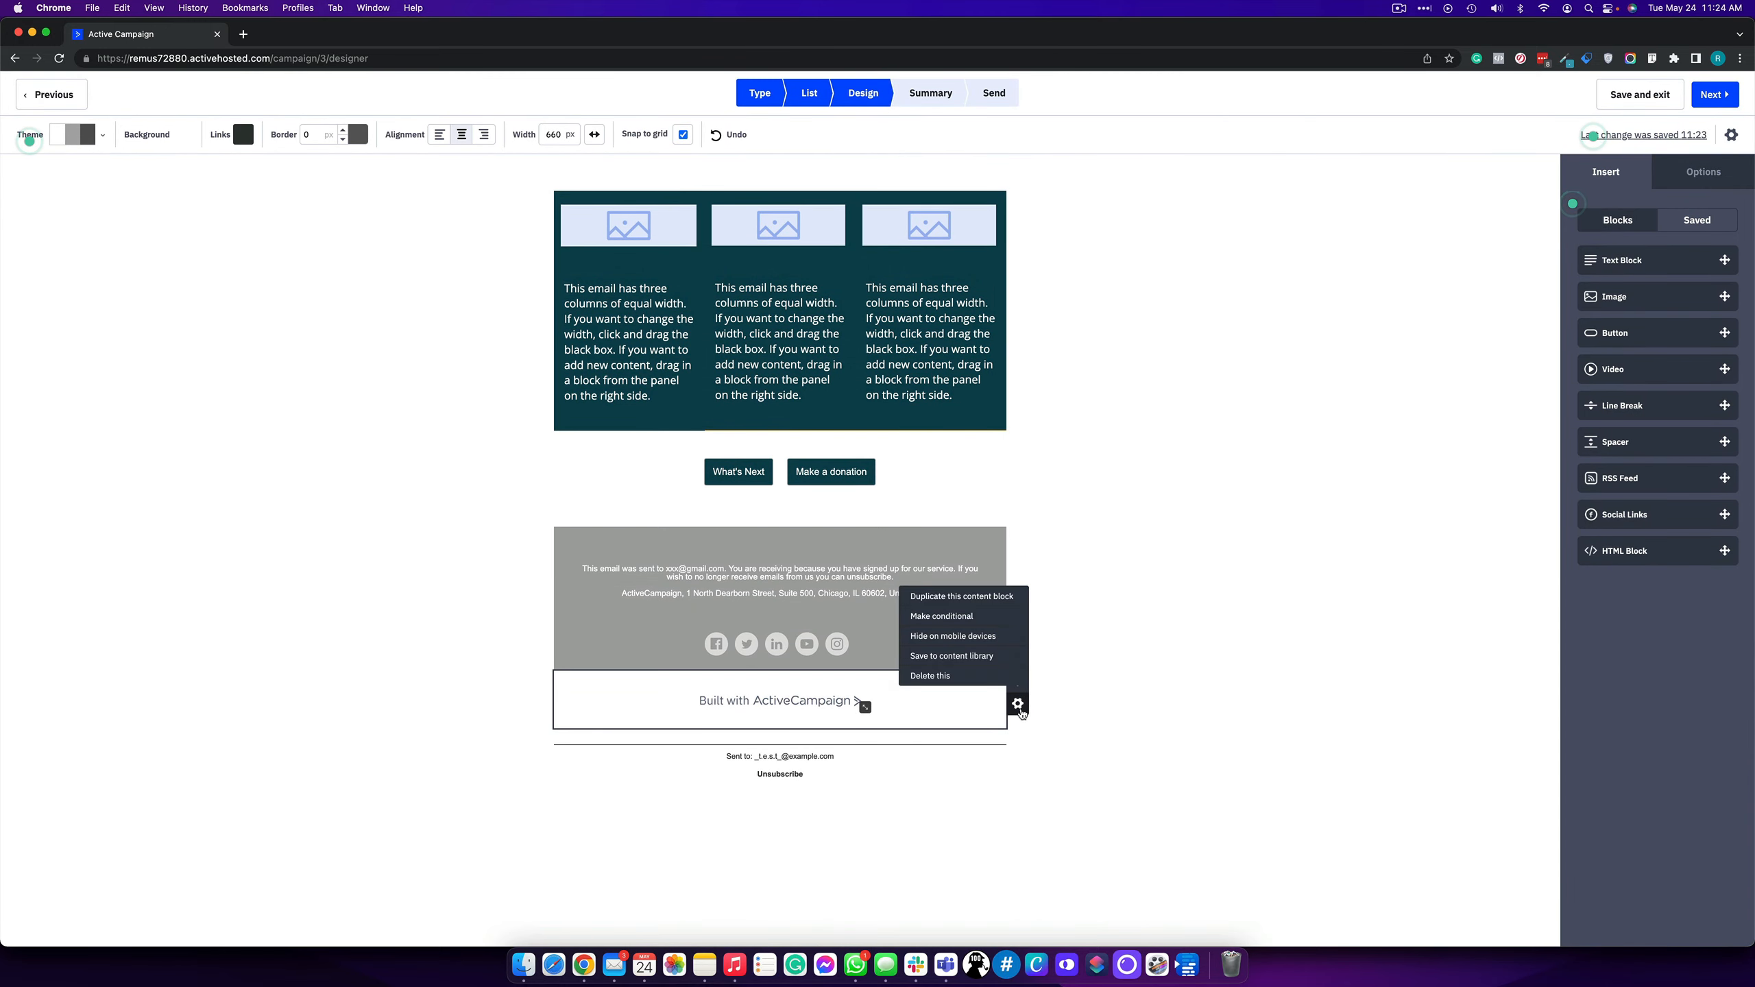
left_click(972, 677)
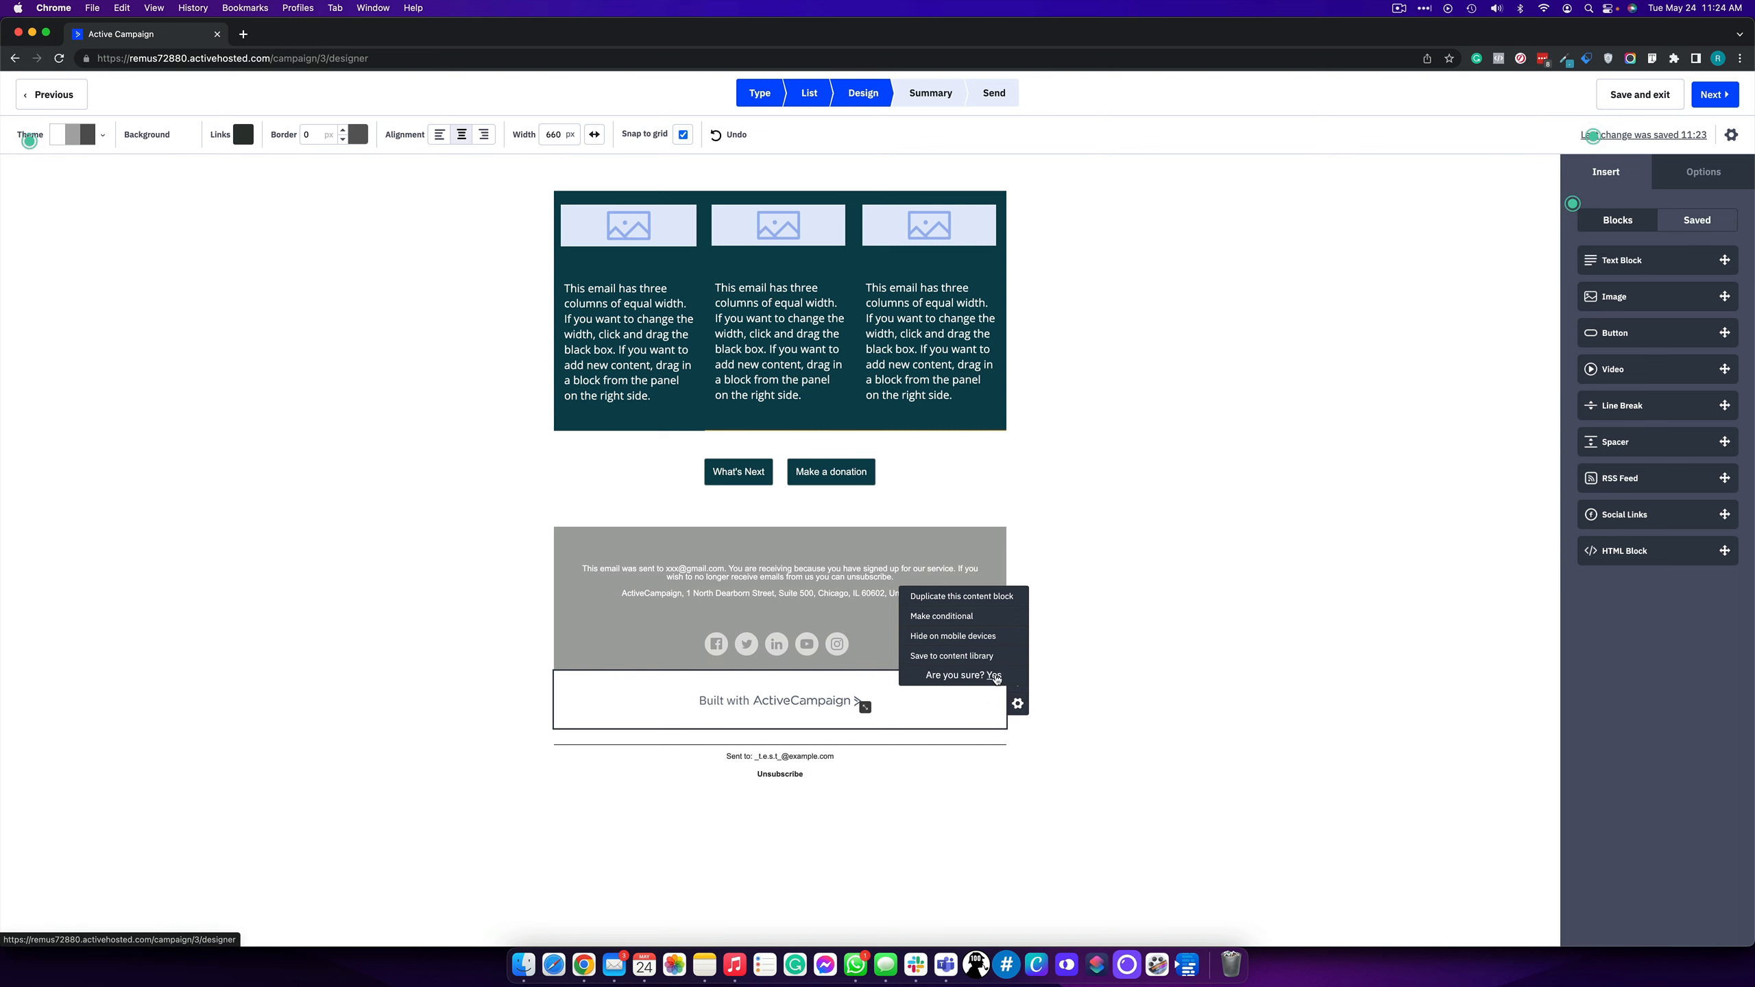
left_click(994, 676)
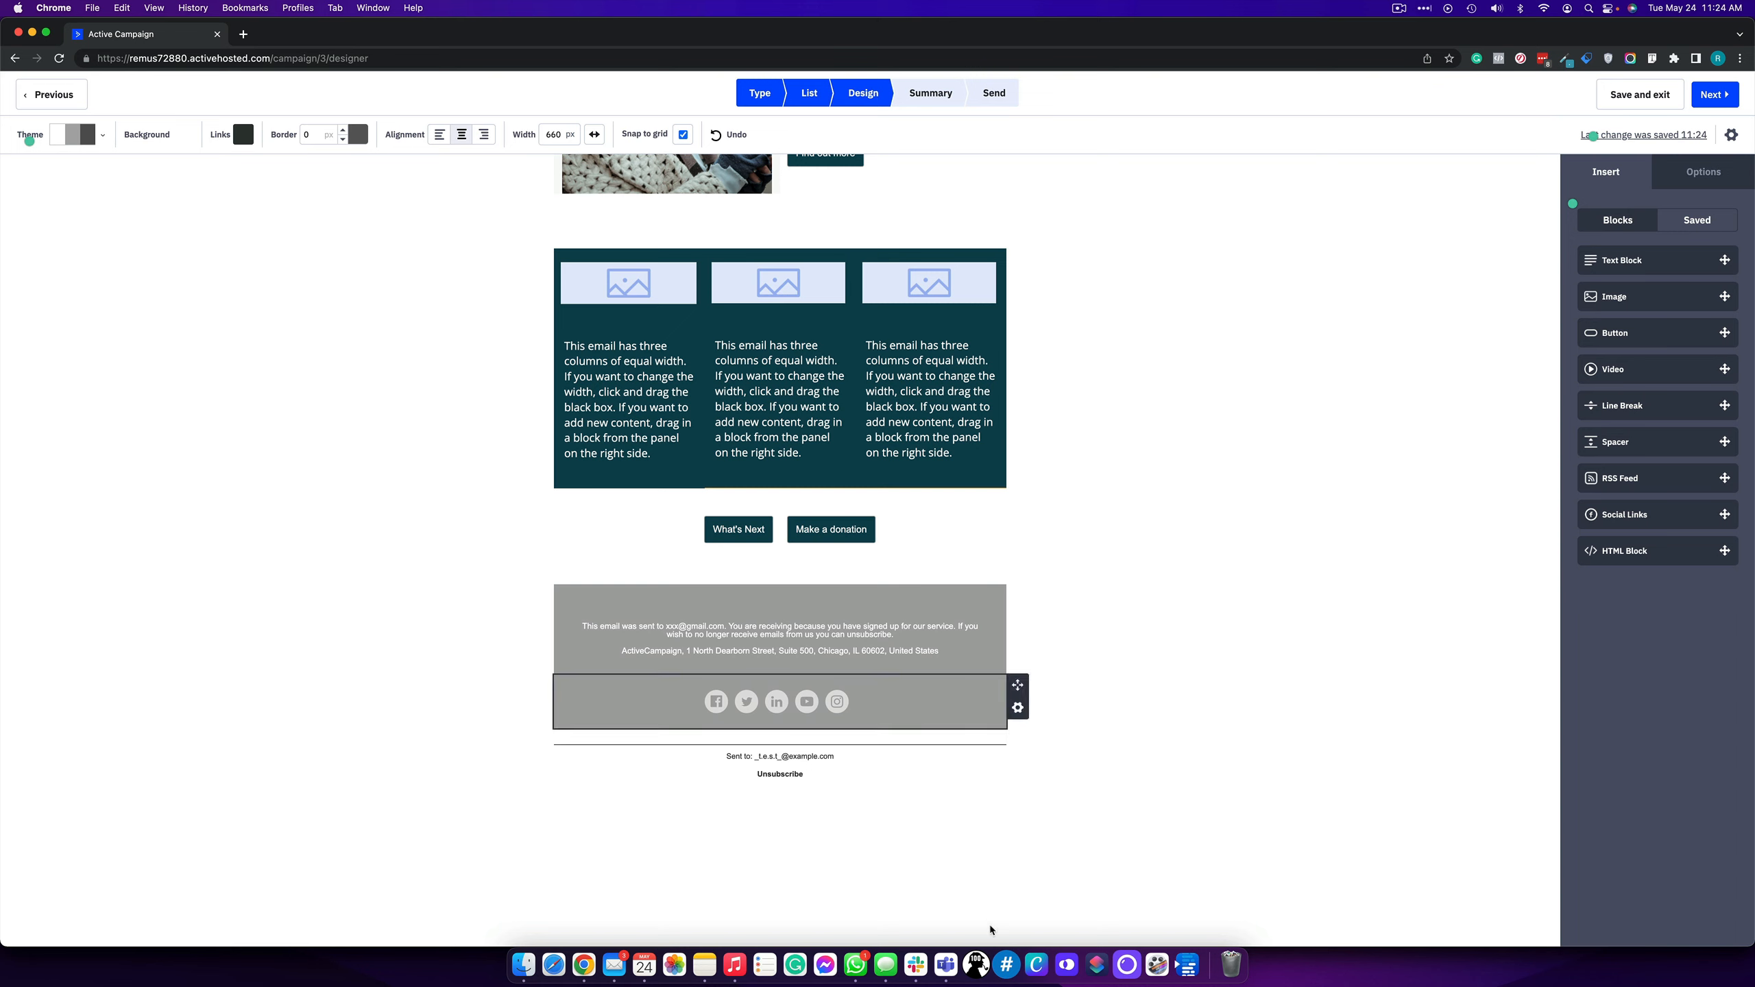
- Highlight the sample recipient address below the footer, then advance to the Campaign Summary step
left_click_drag(754, 756, 863, 761)
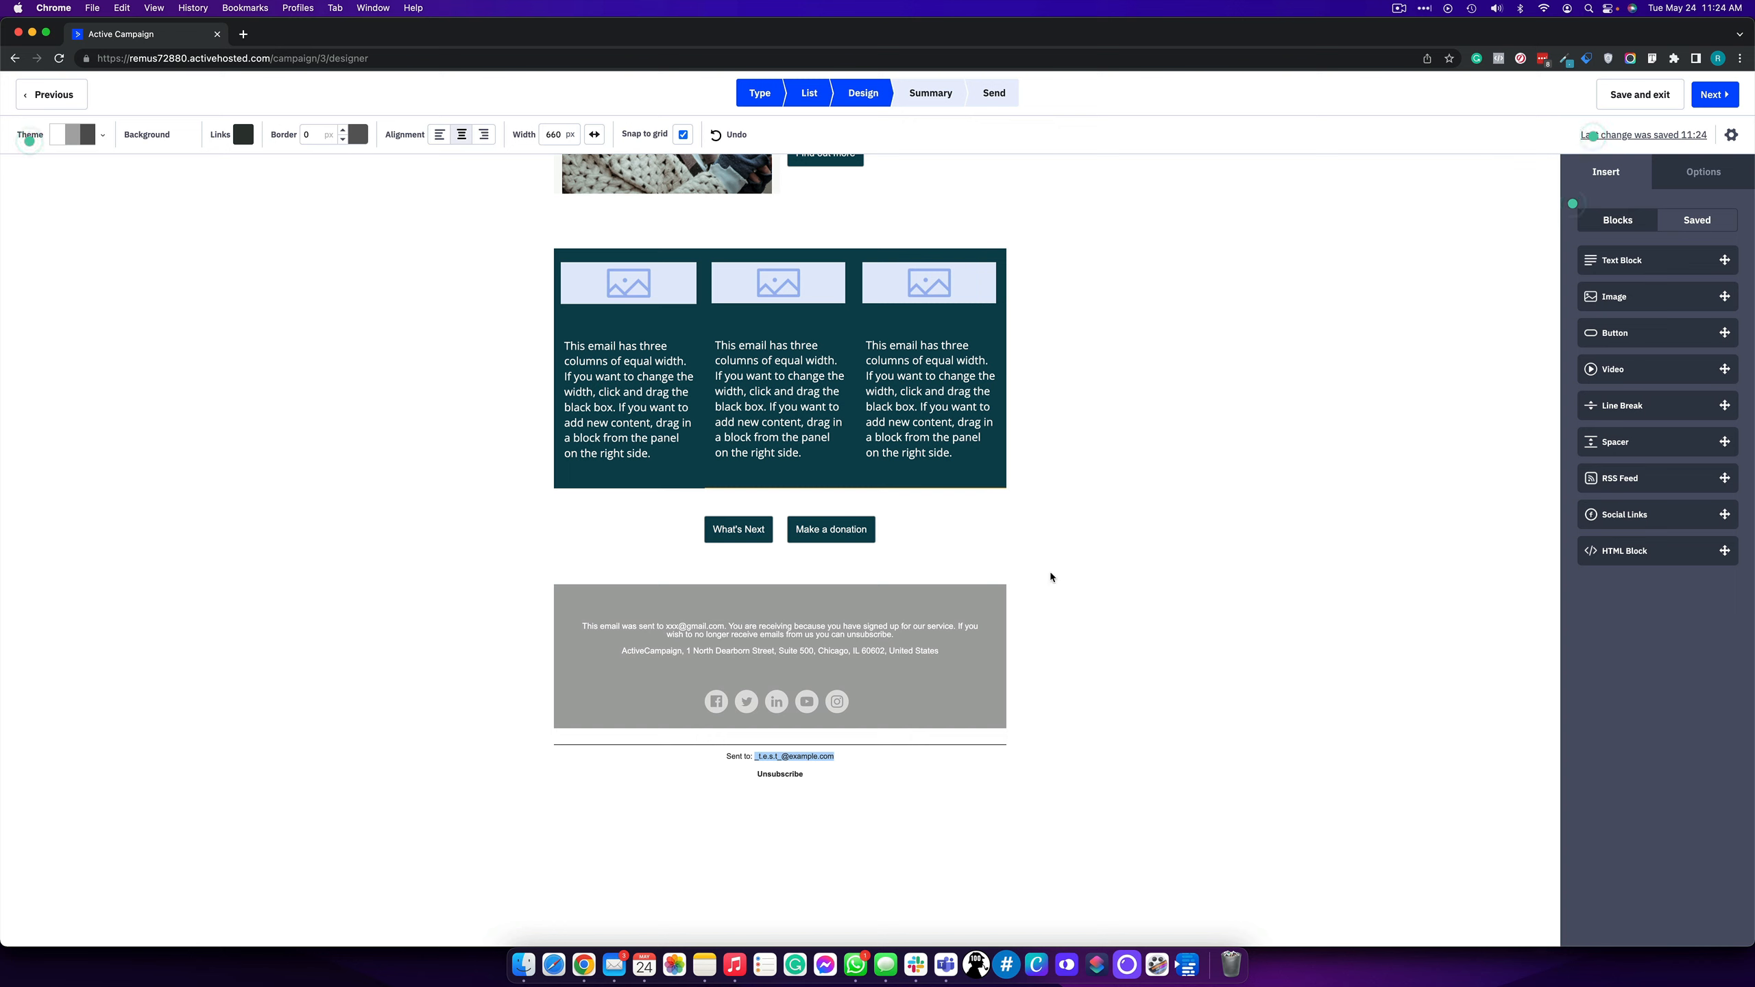
left_click(1722, 94)
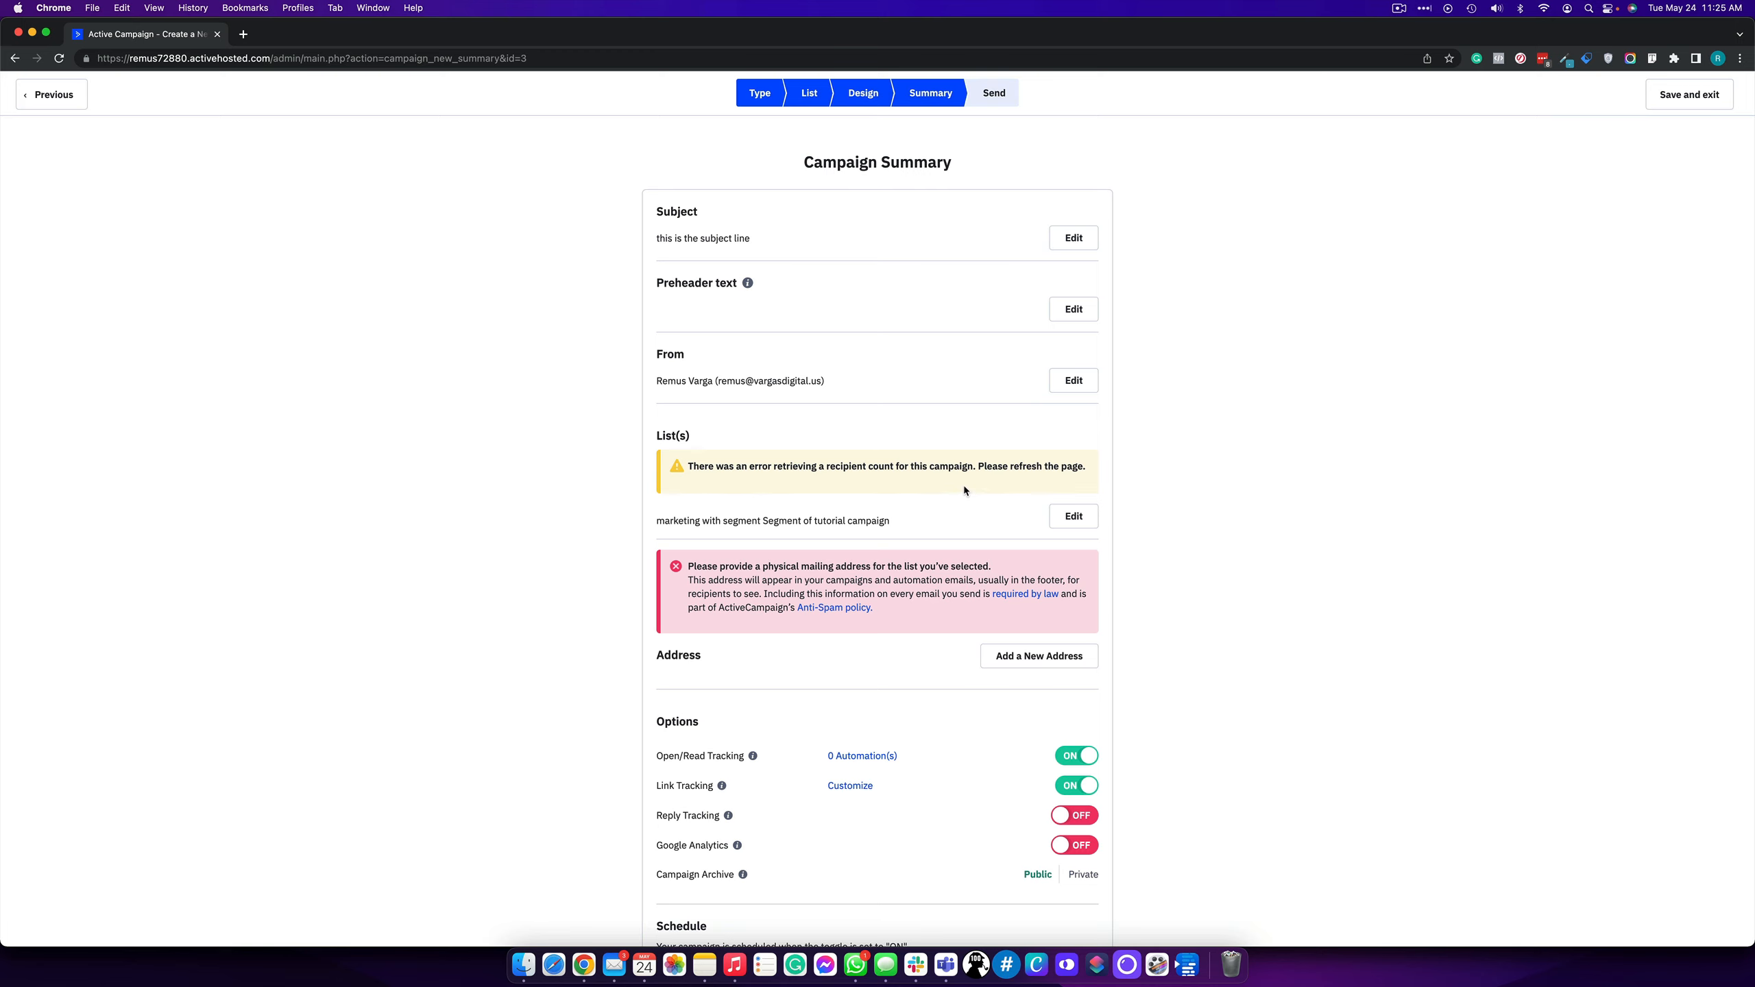
scroll(964, 489, "down", 5)
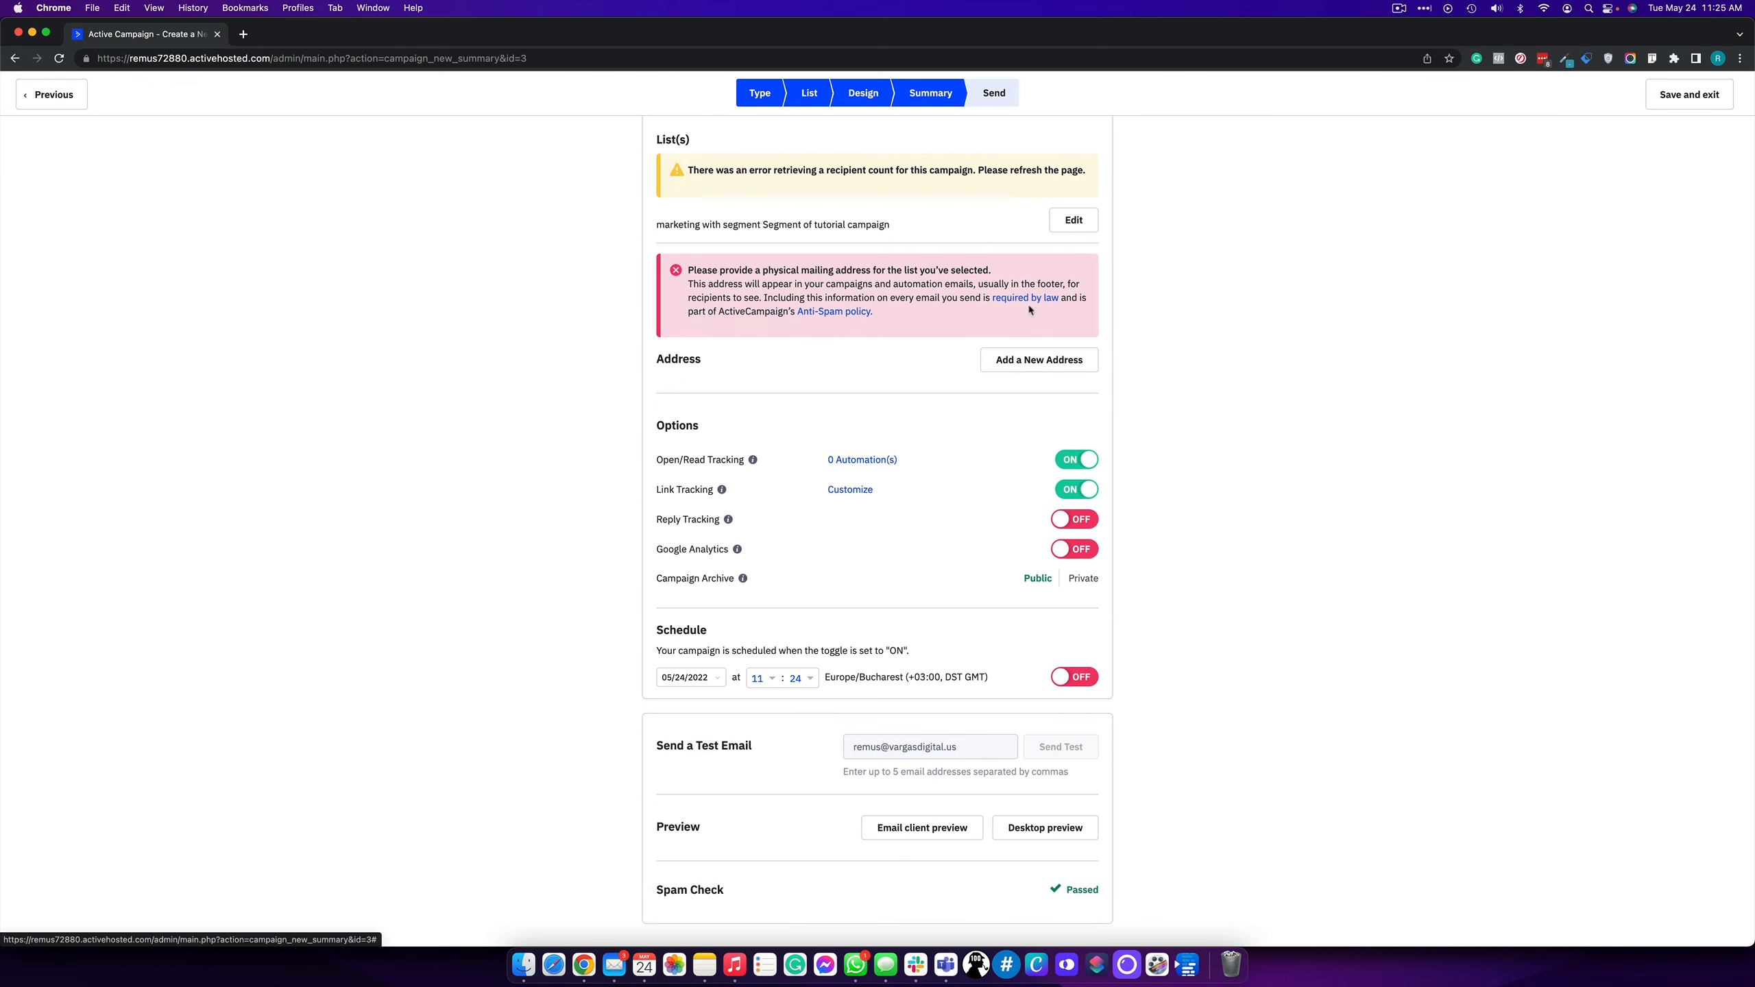
scroll(807, 158, "down", 1)
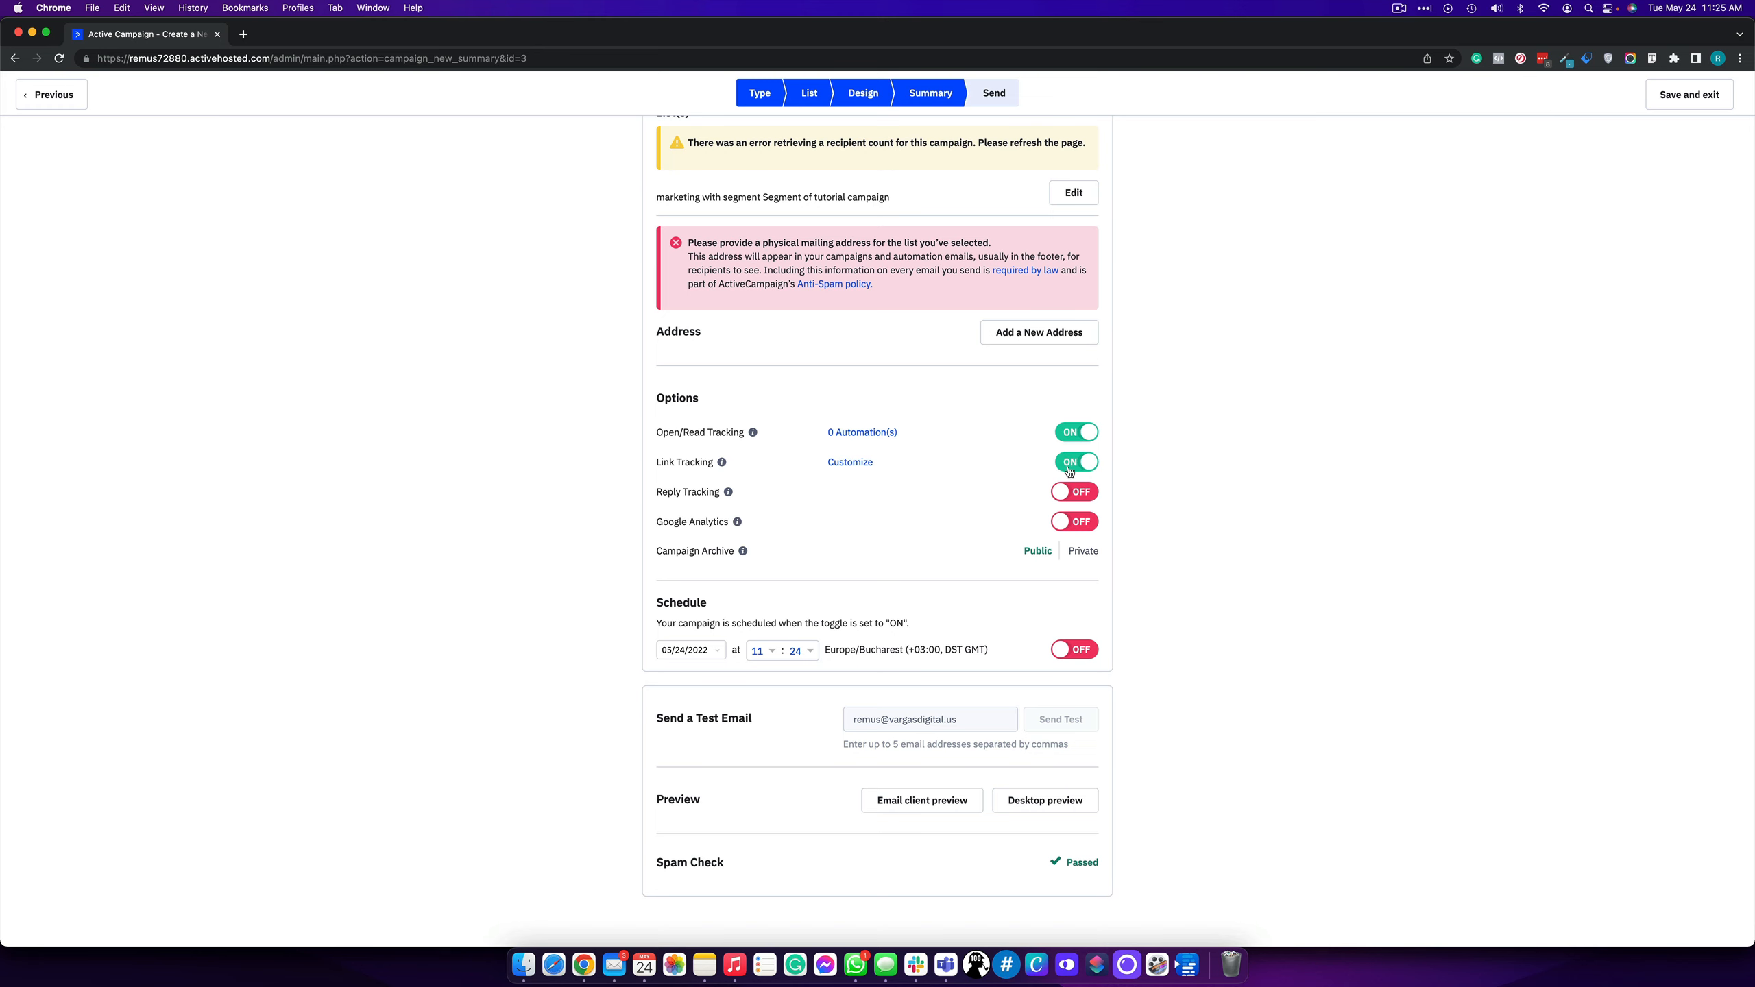
- Enable Reply Tracking and Google Analytics, accepting their defaults, and leave Schedule switched off
left_click(1065, 496)
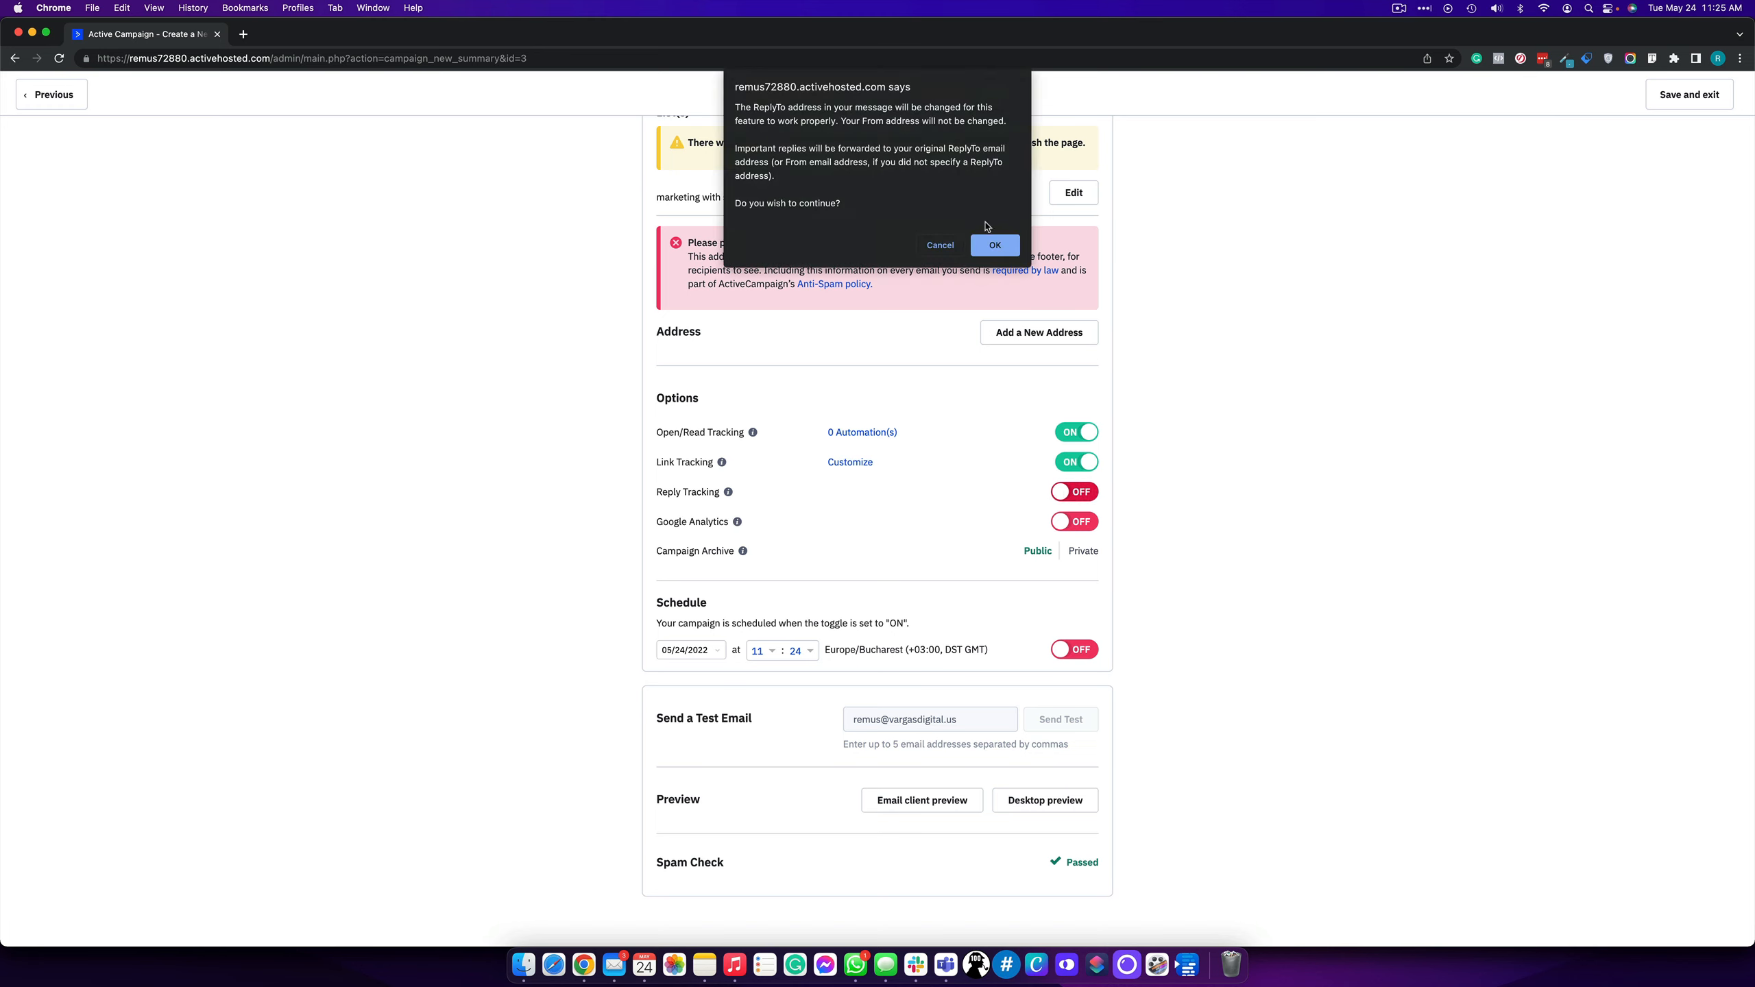
left_click(991, 244)
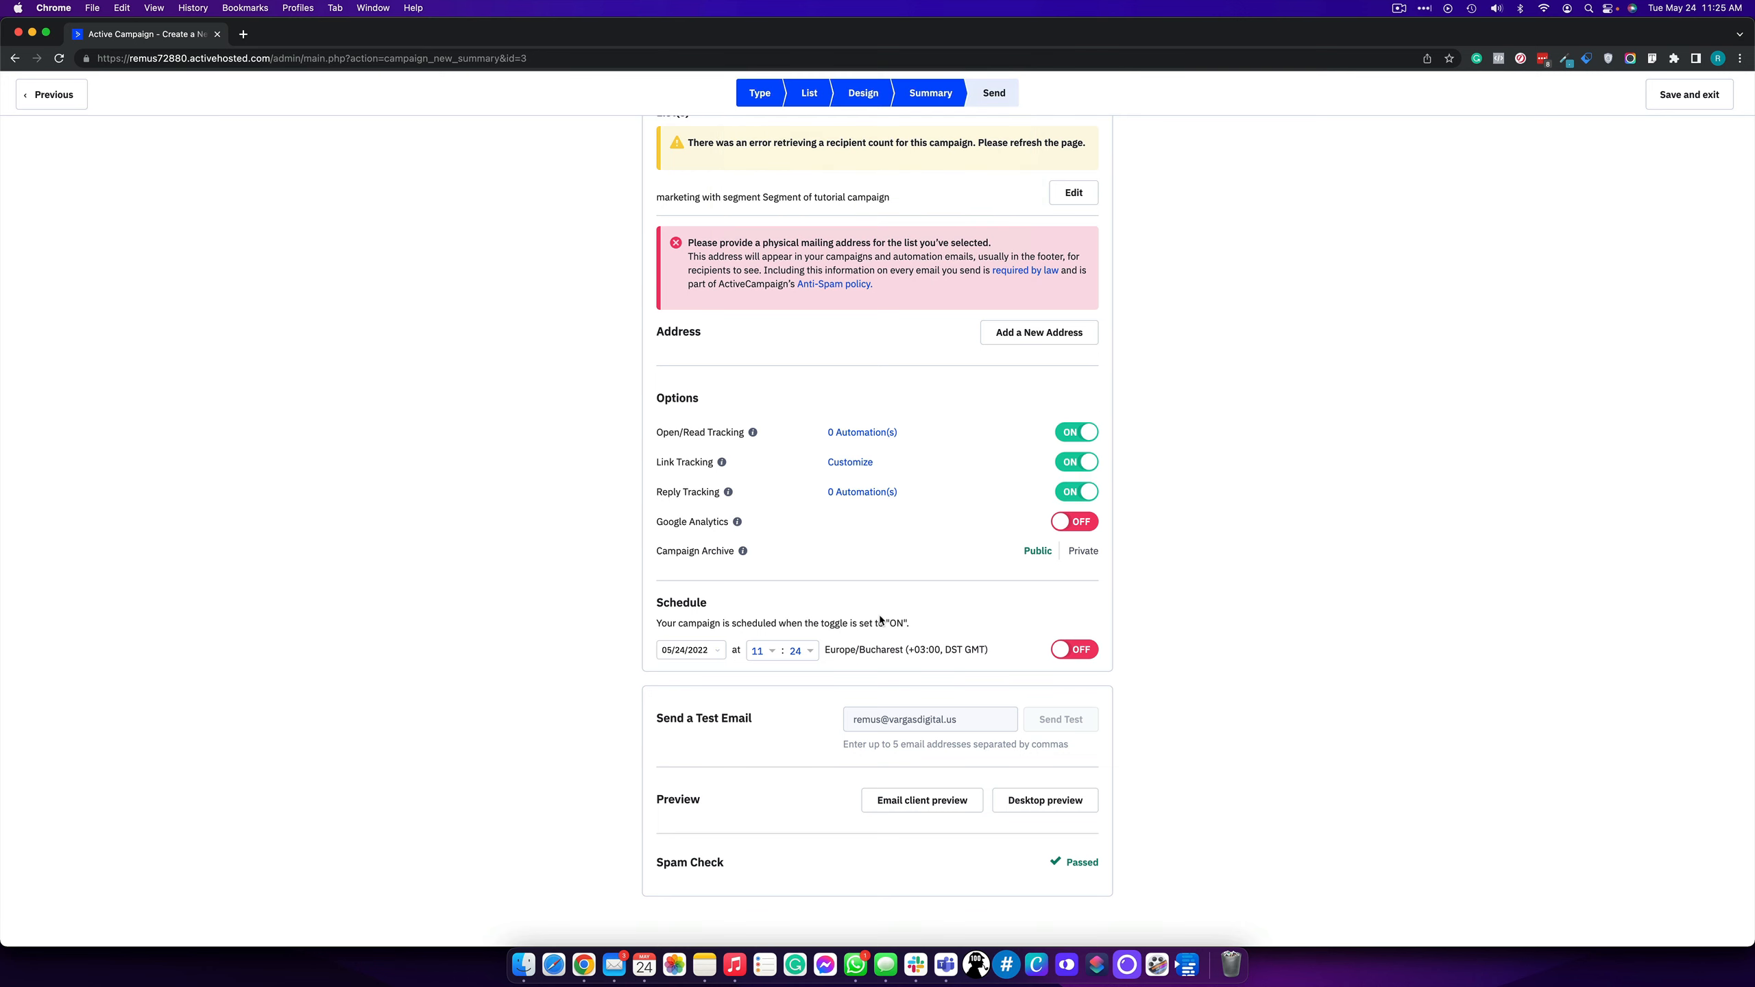
left_click(1073, 522)
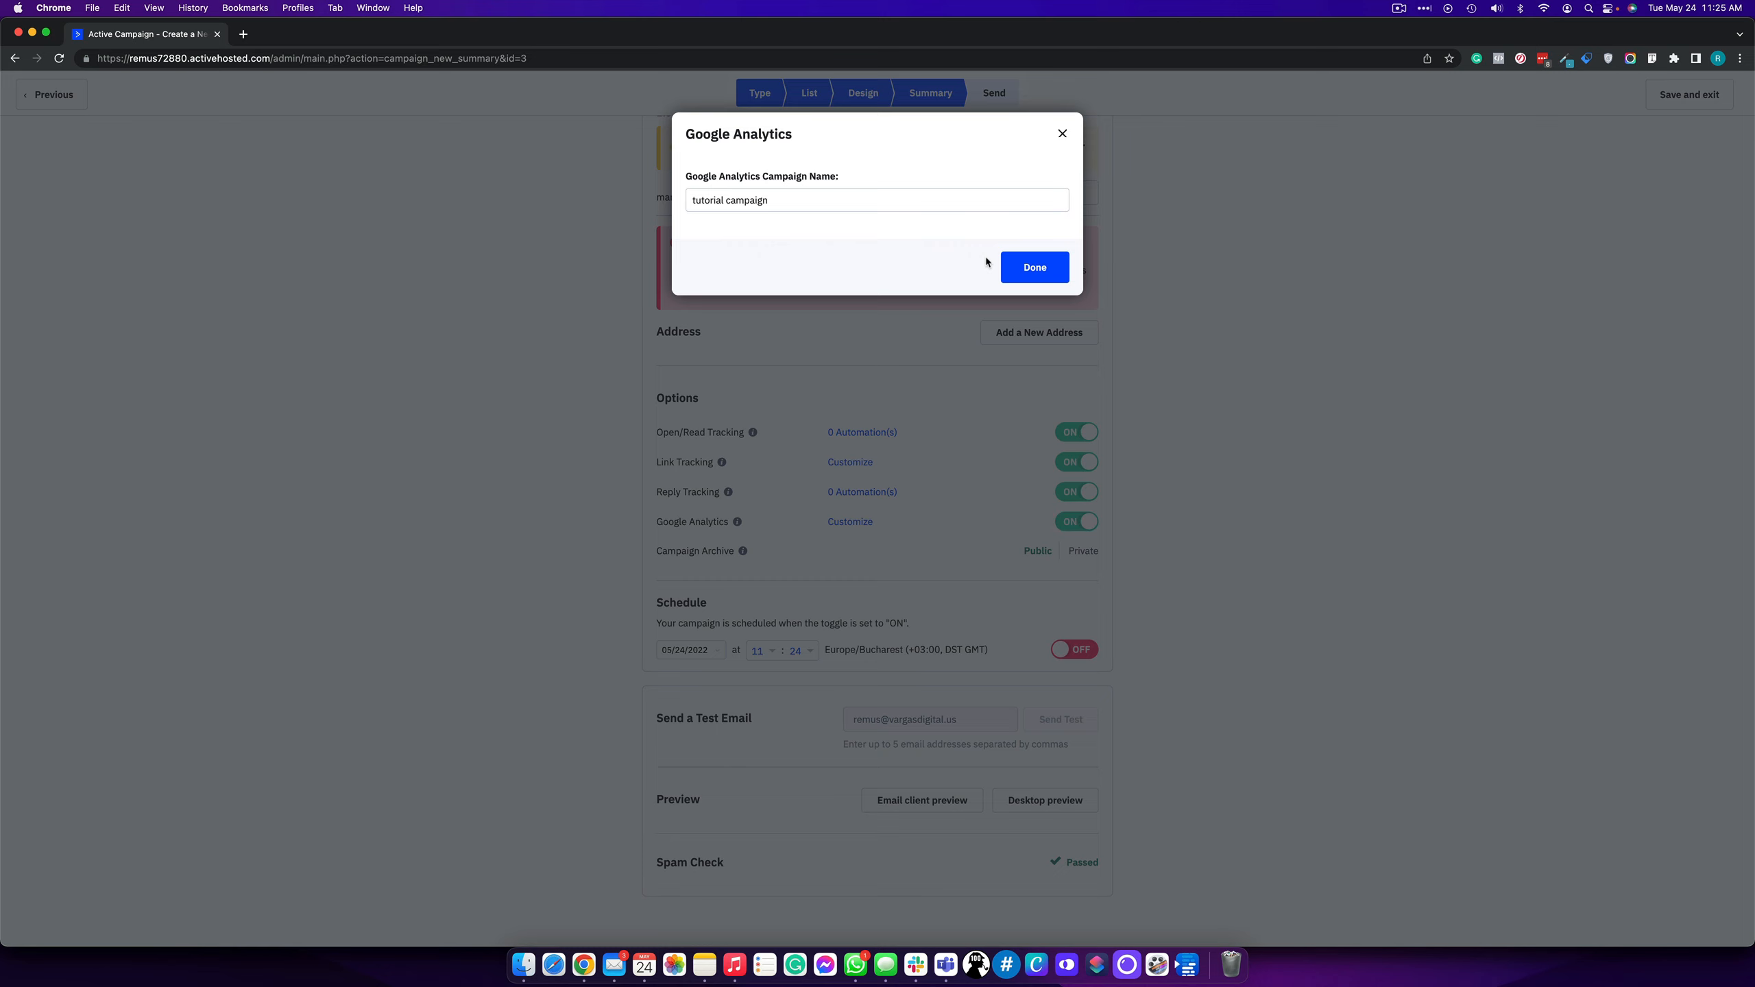
left_click(1020, 268)
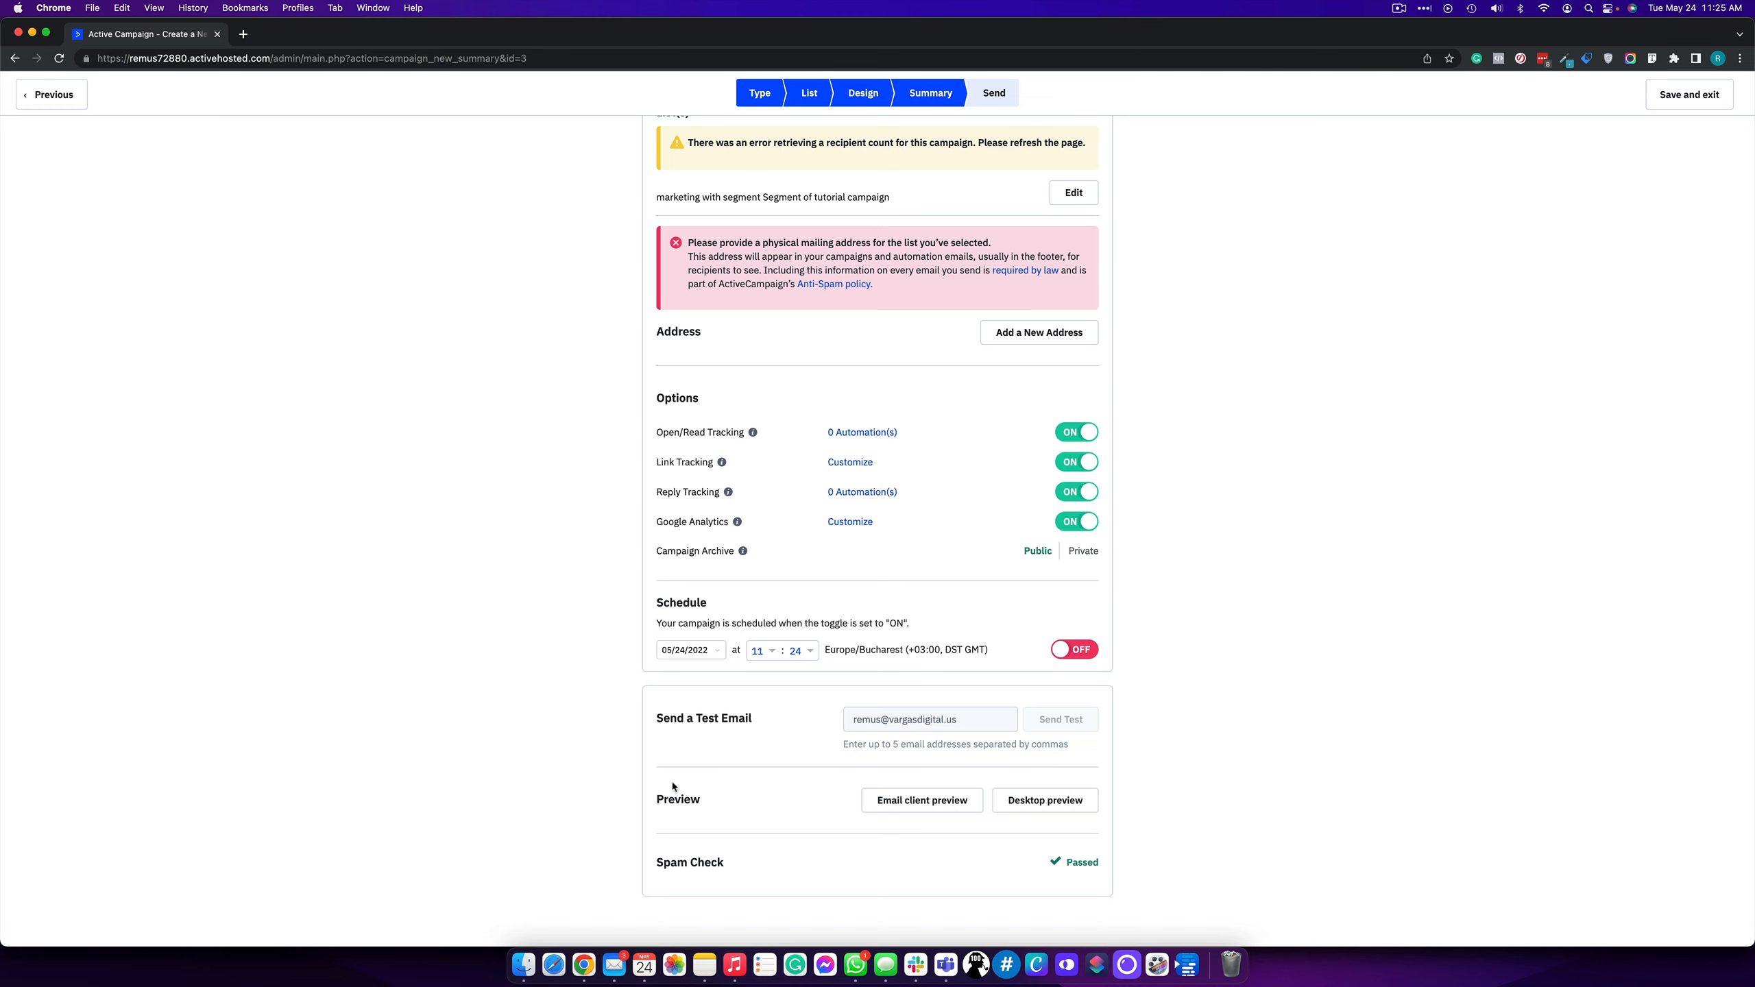
left_click(1074, 657)
left_click(1074, 658)
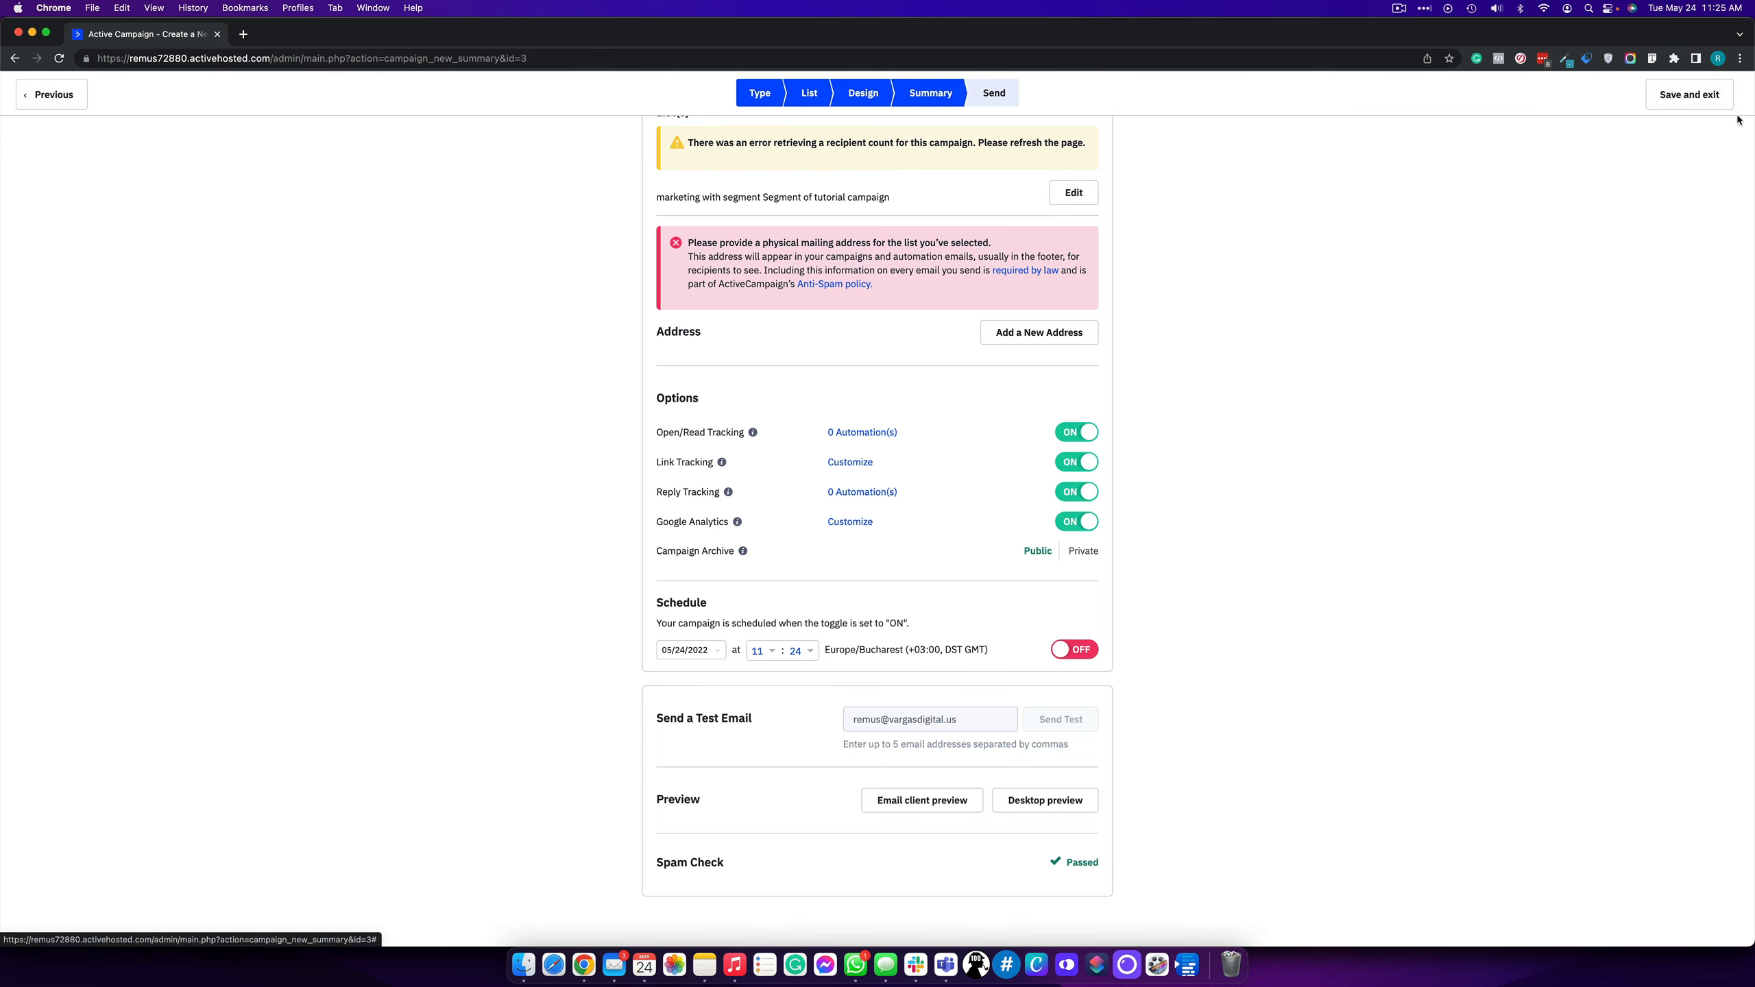
scroll(1039, 464, "up", 3)
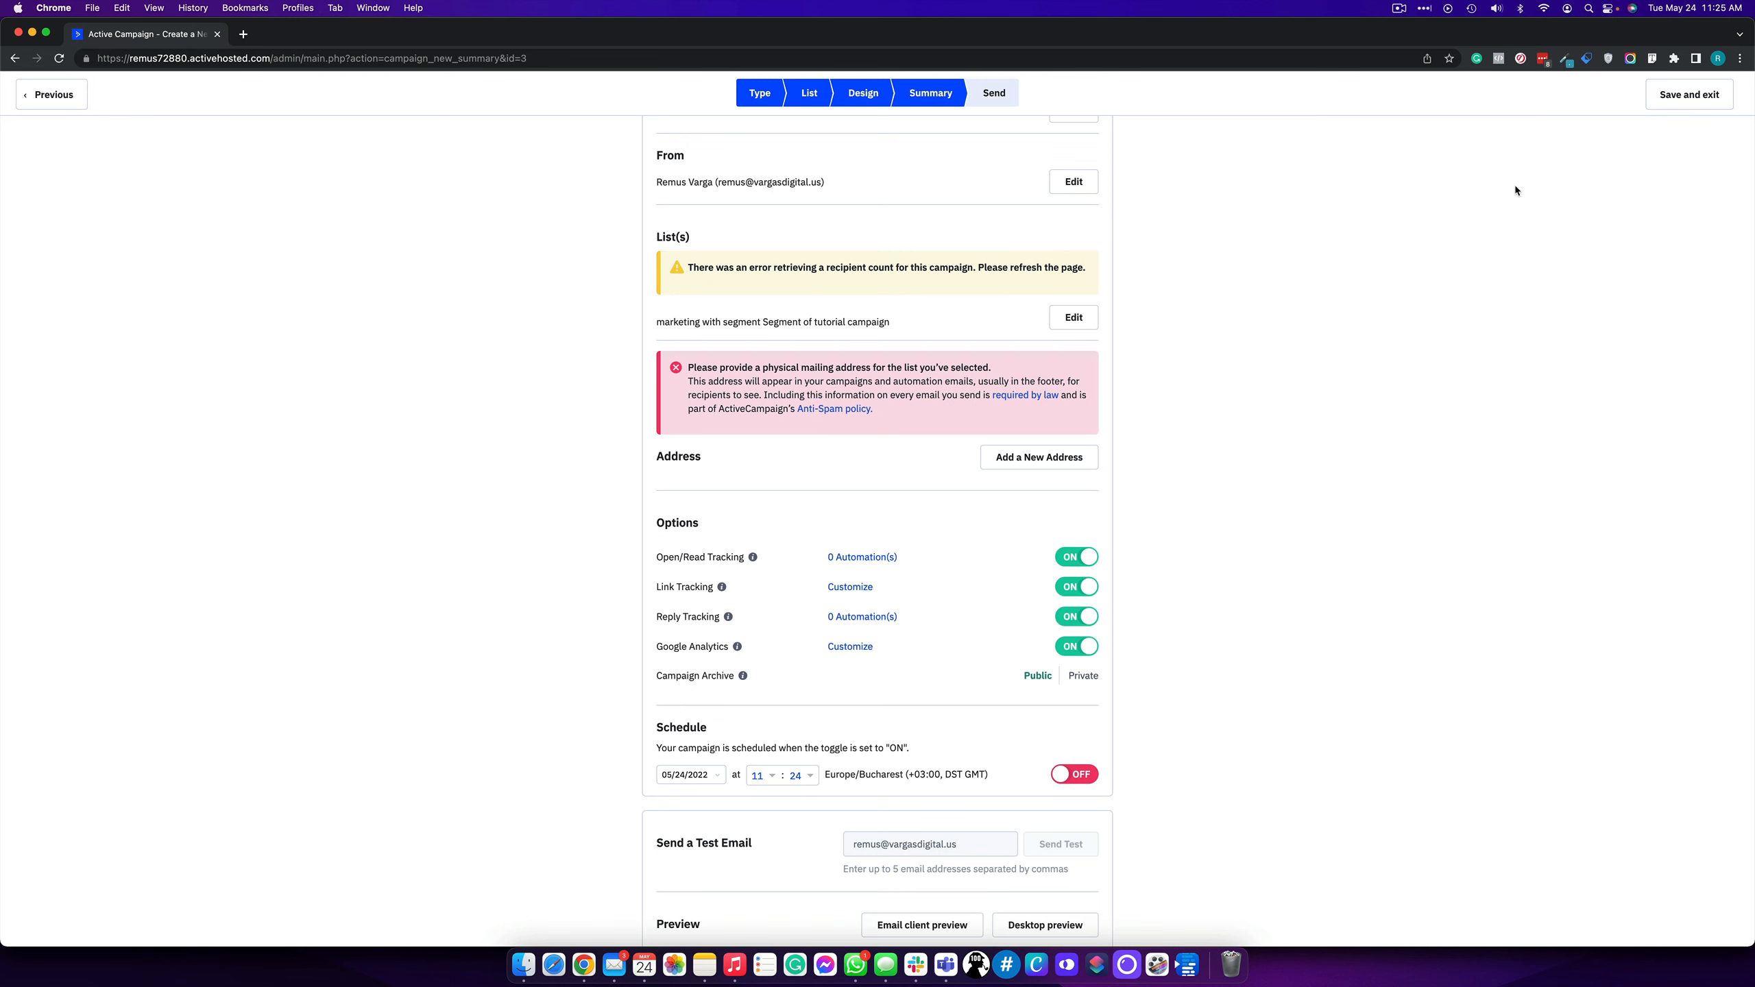
scroll(960, 660, "down", 3)
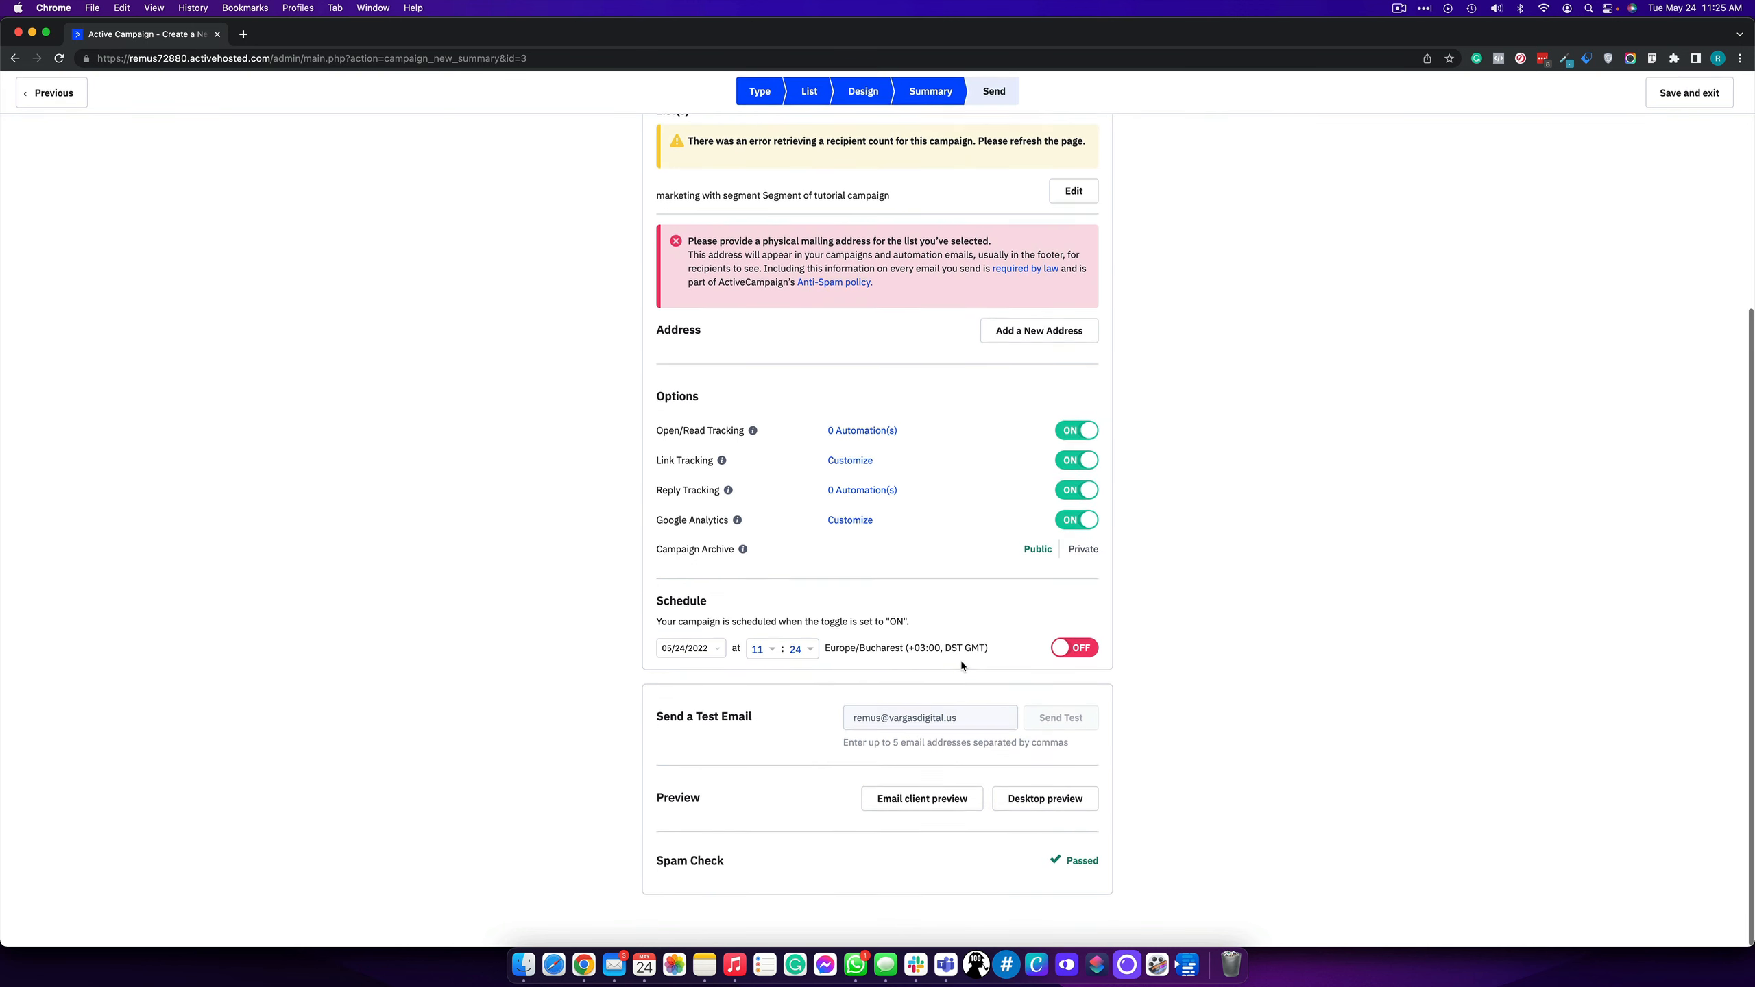
left_click(1057, 649)
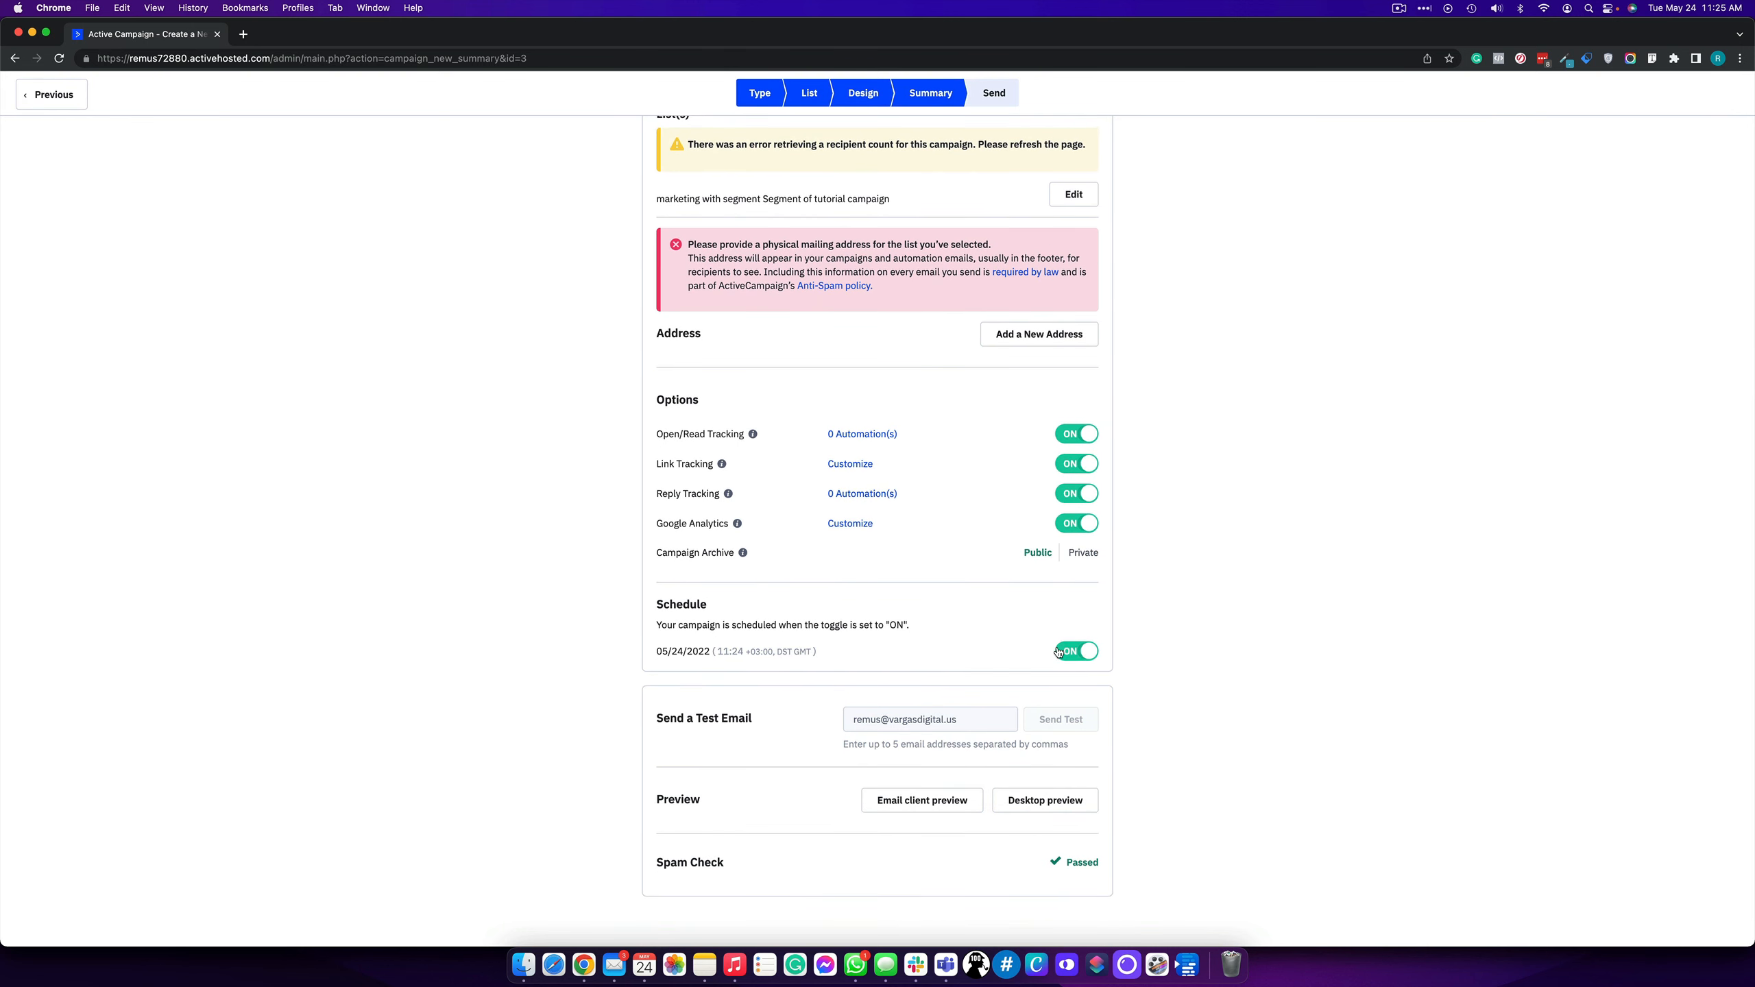
left_click(1058, 651)
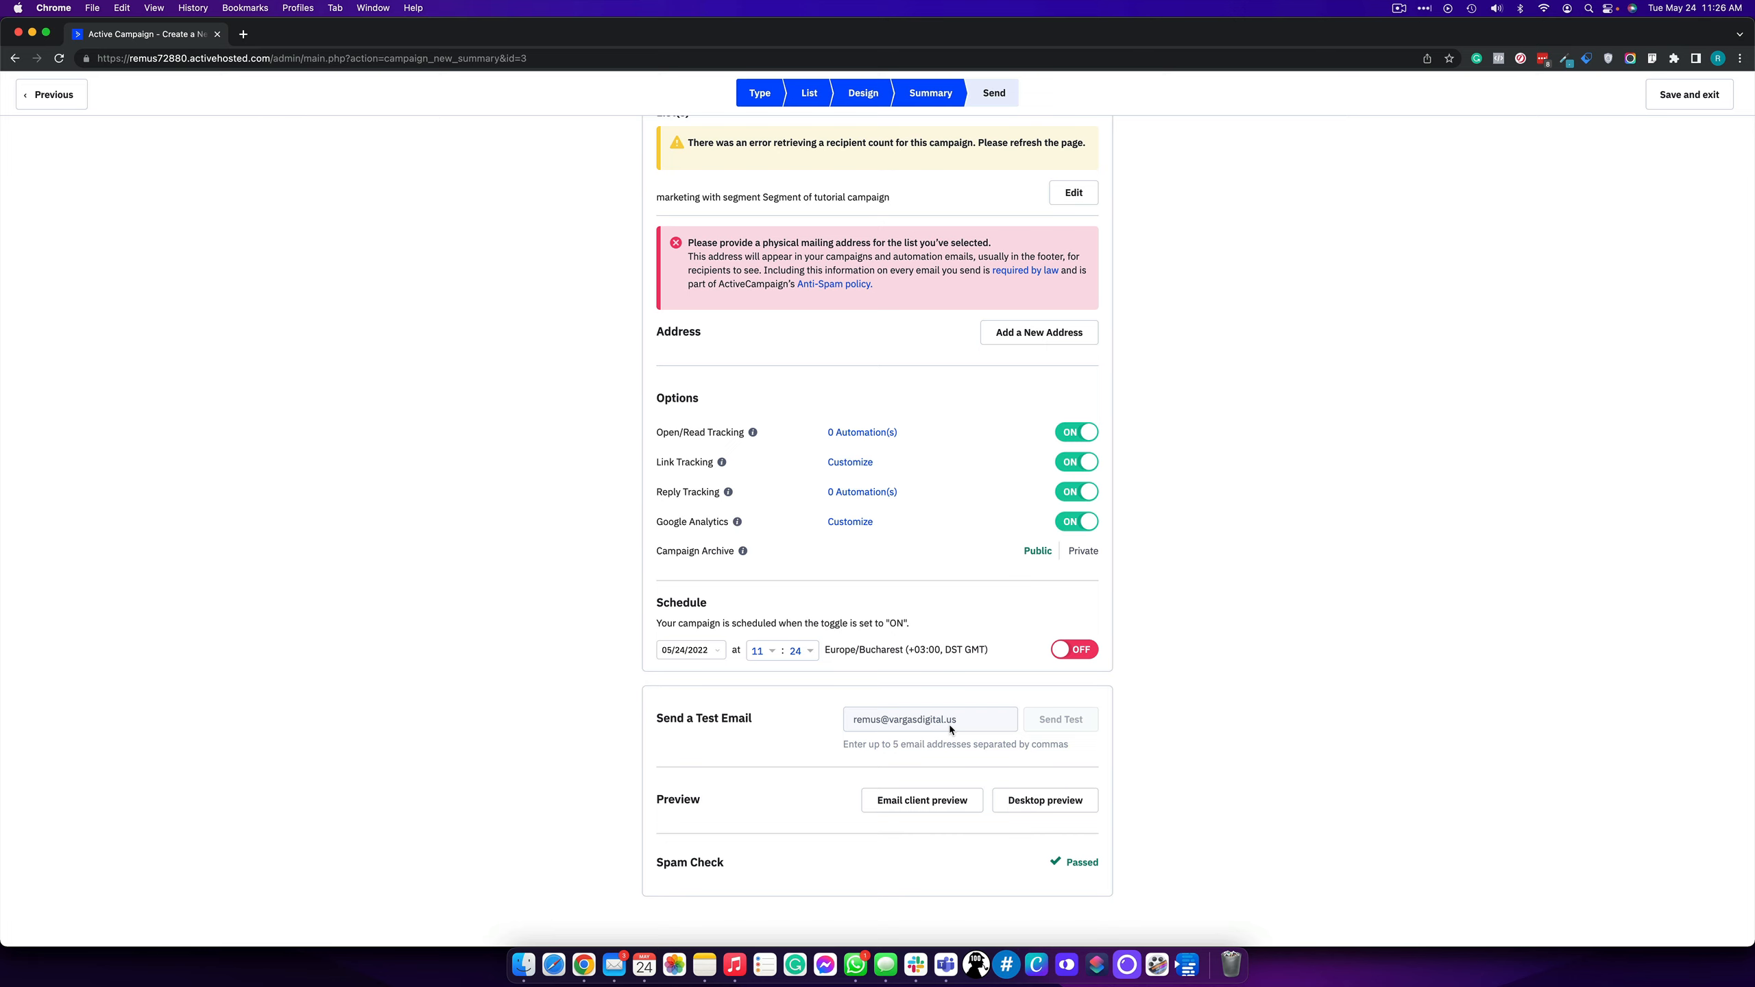
scroll(949, 725, "up", 5)
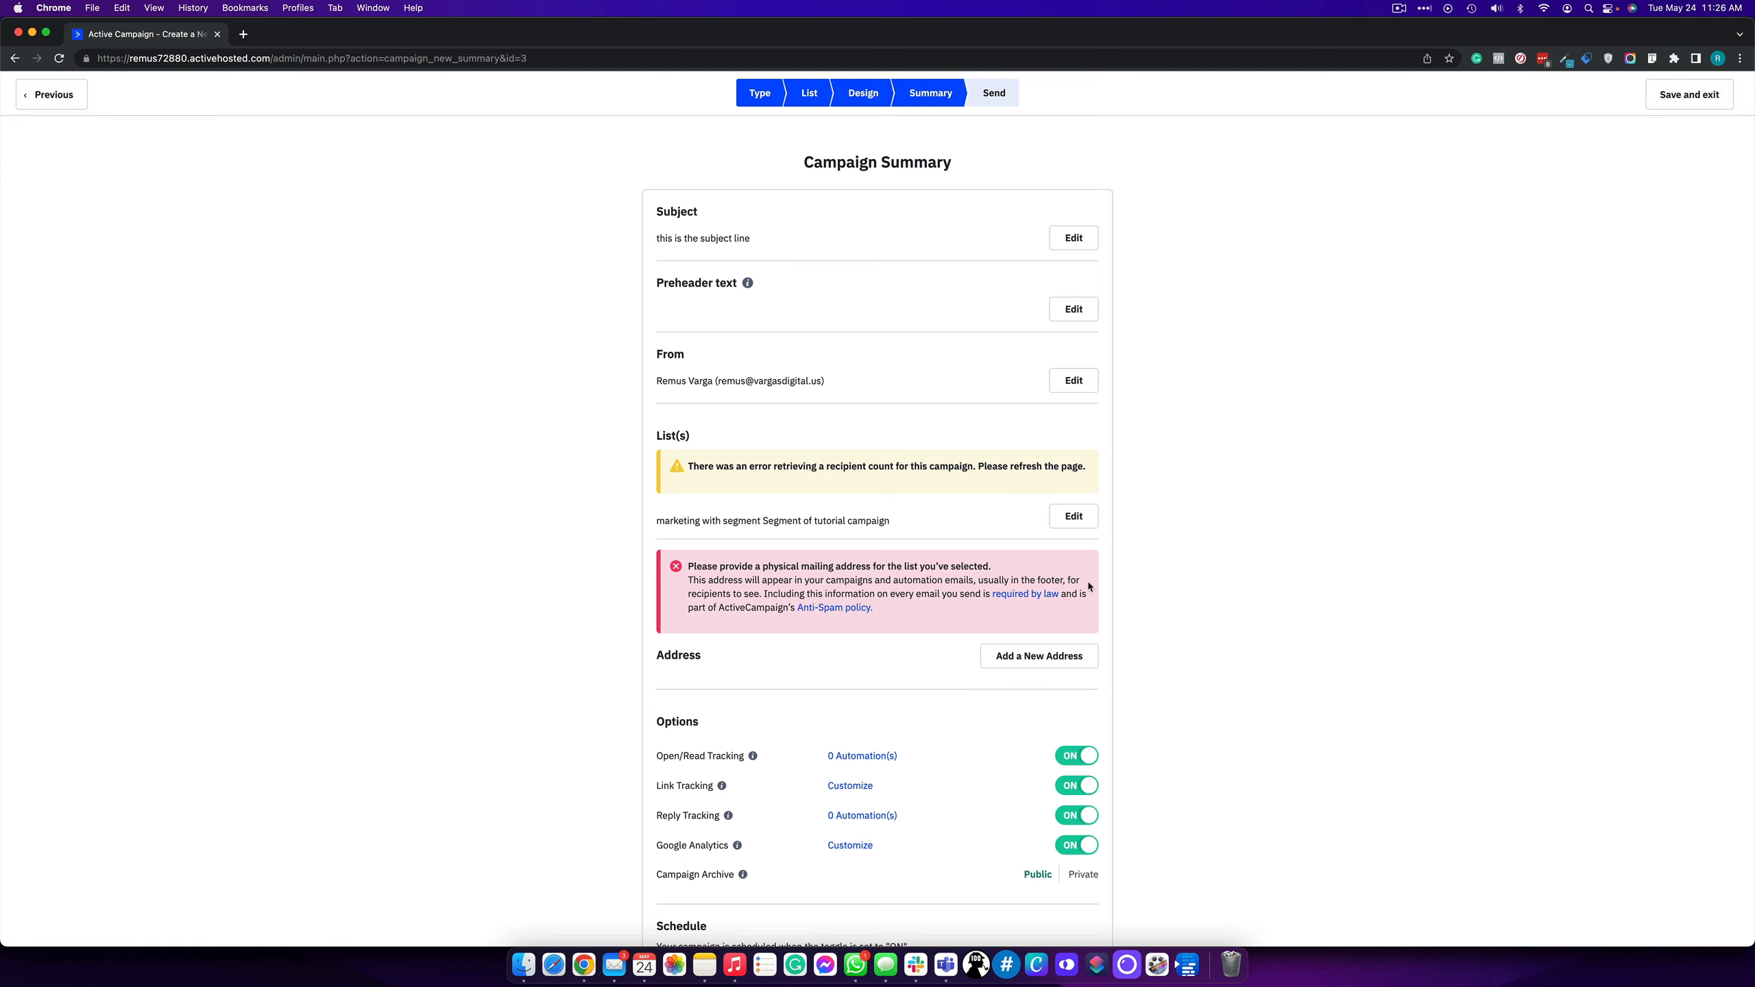
- Save 'tutorial campaign' as a draft and exit to the Campaigns list
left_click(1675, 102)
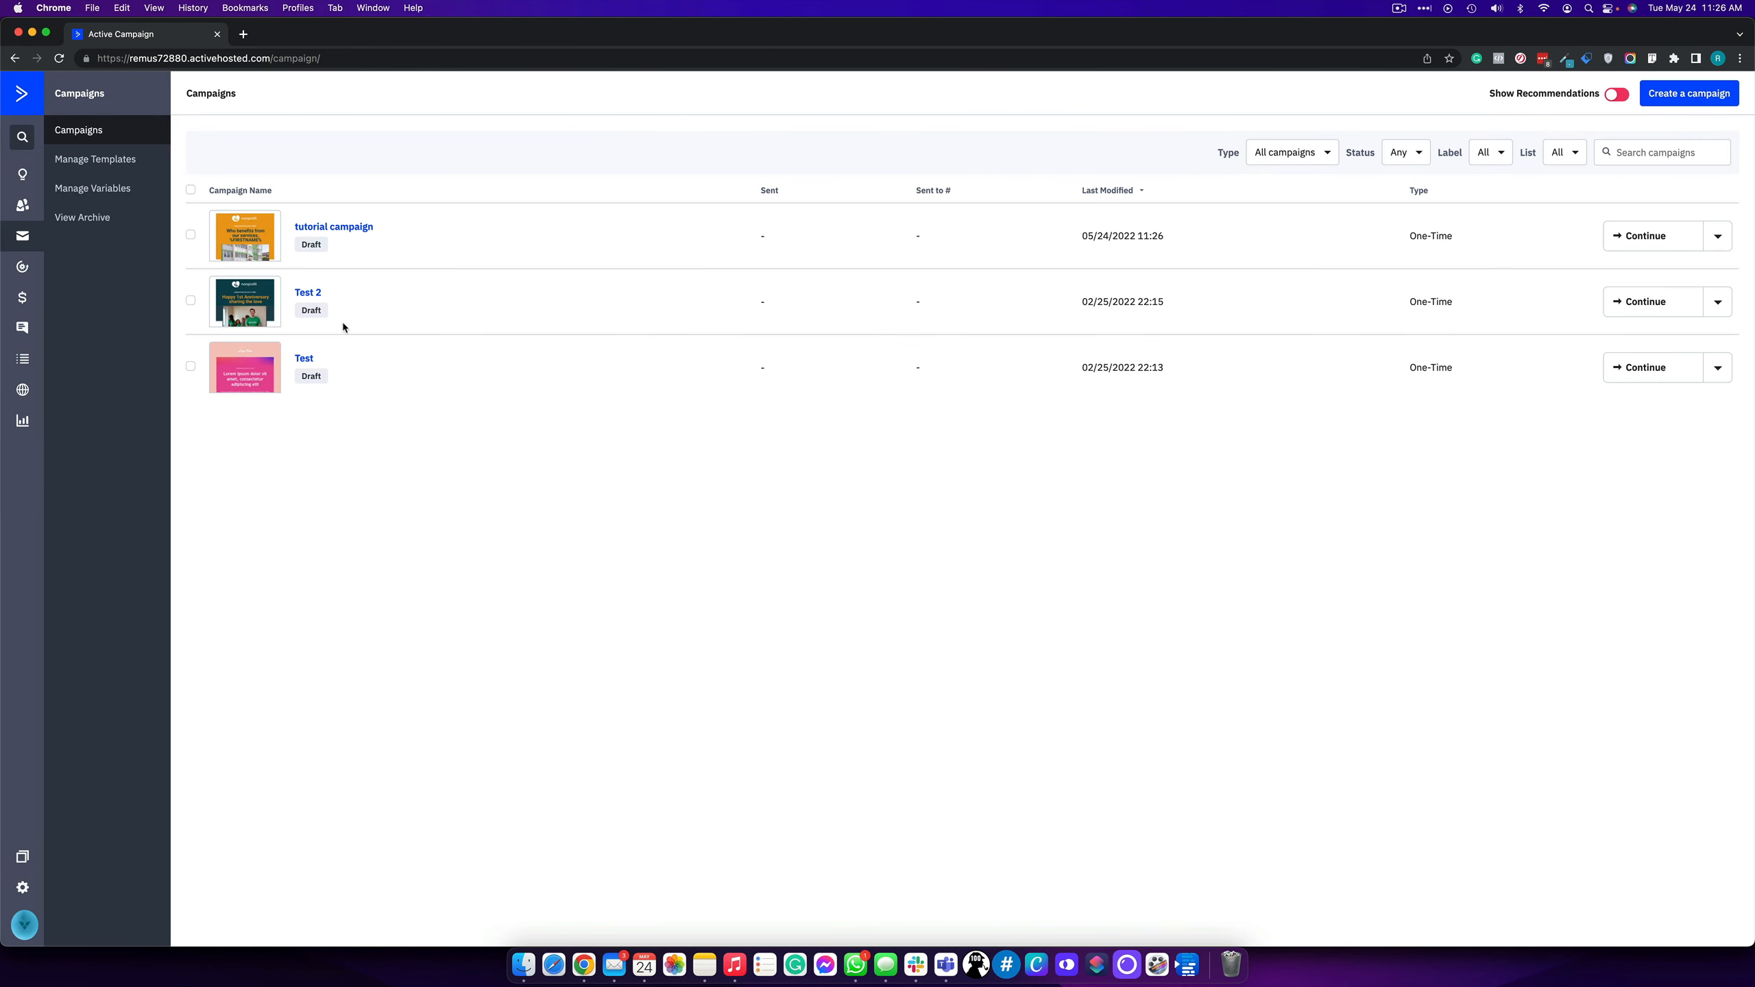
- Reopen the Test 2 draft, step back to list selection, and save and exit
left_click(308, 293)
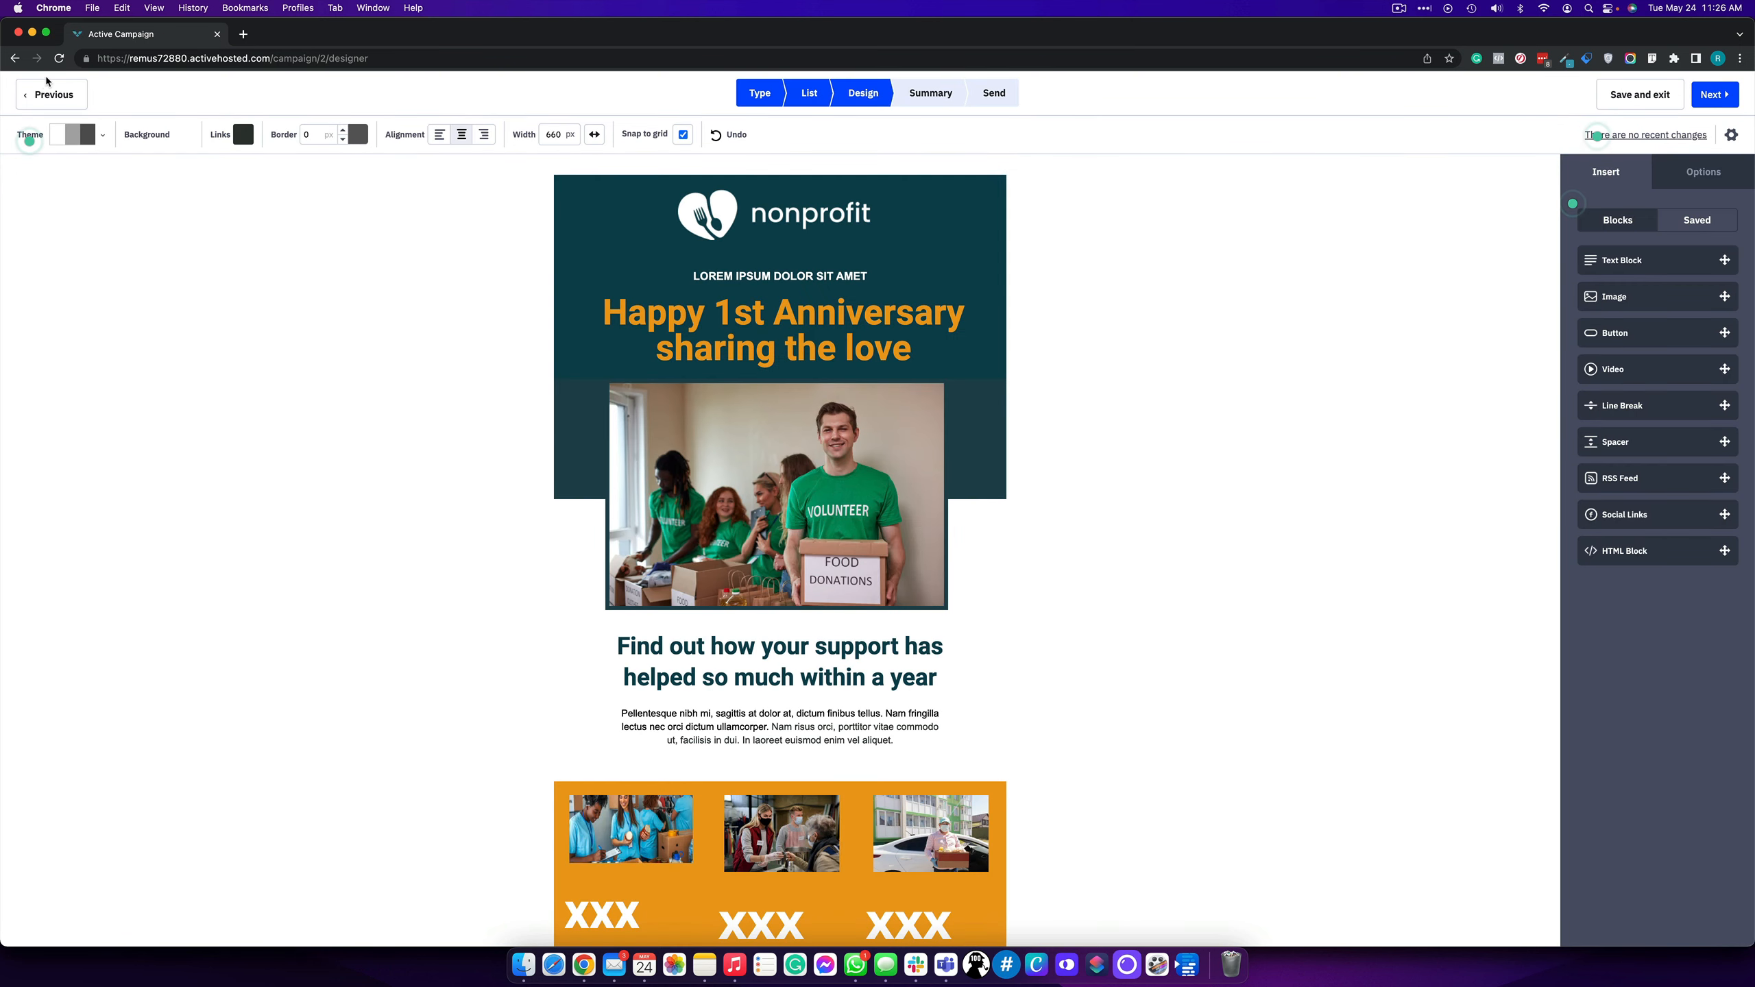
left_click(51, 92)
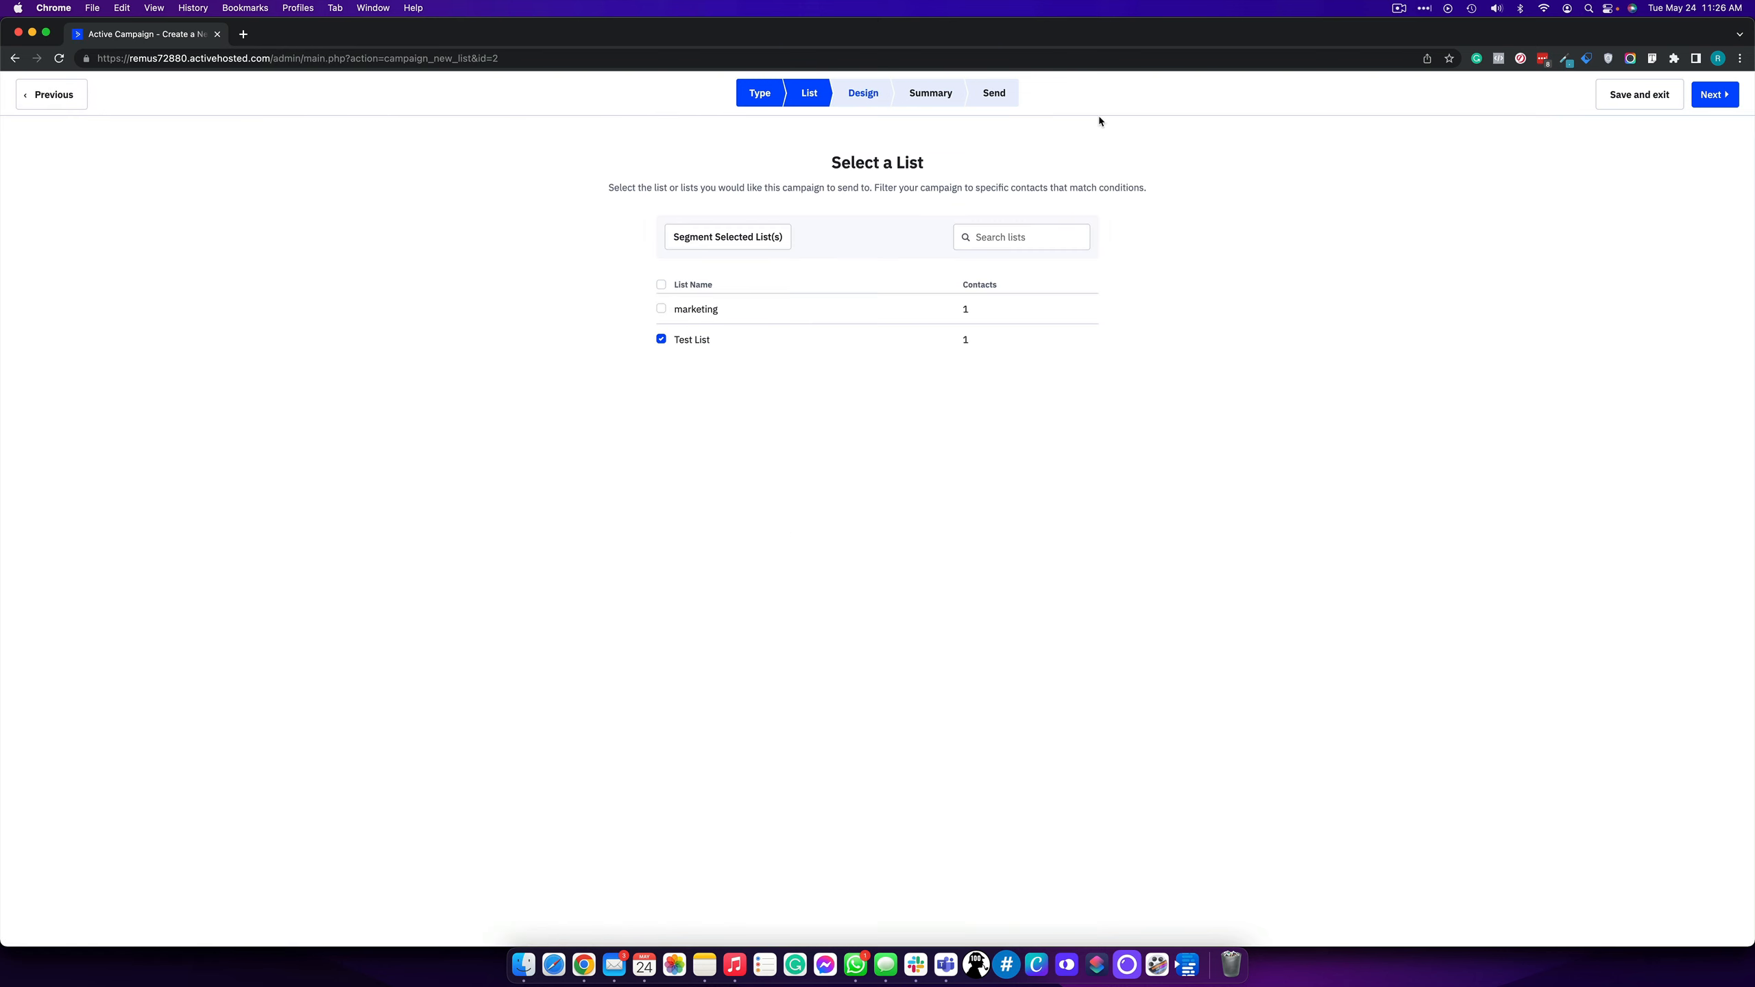
left_click(1598, 98)
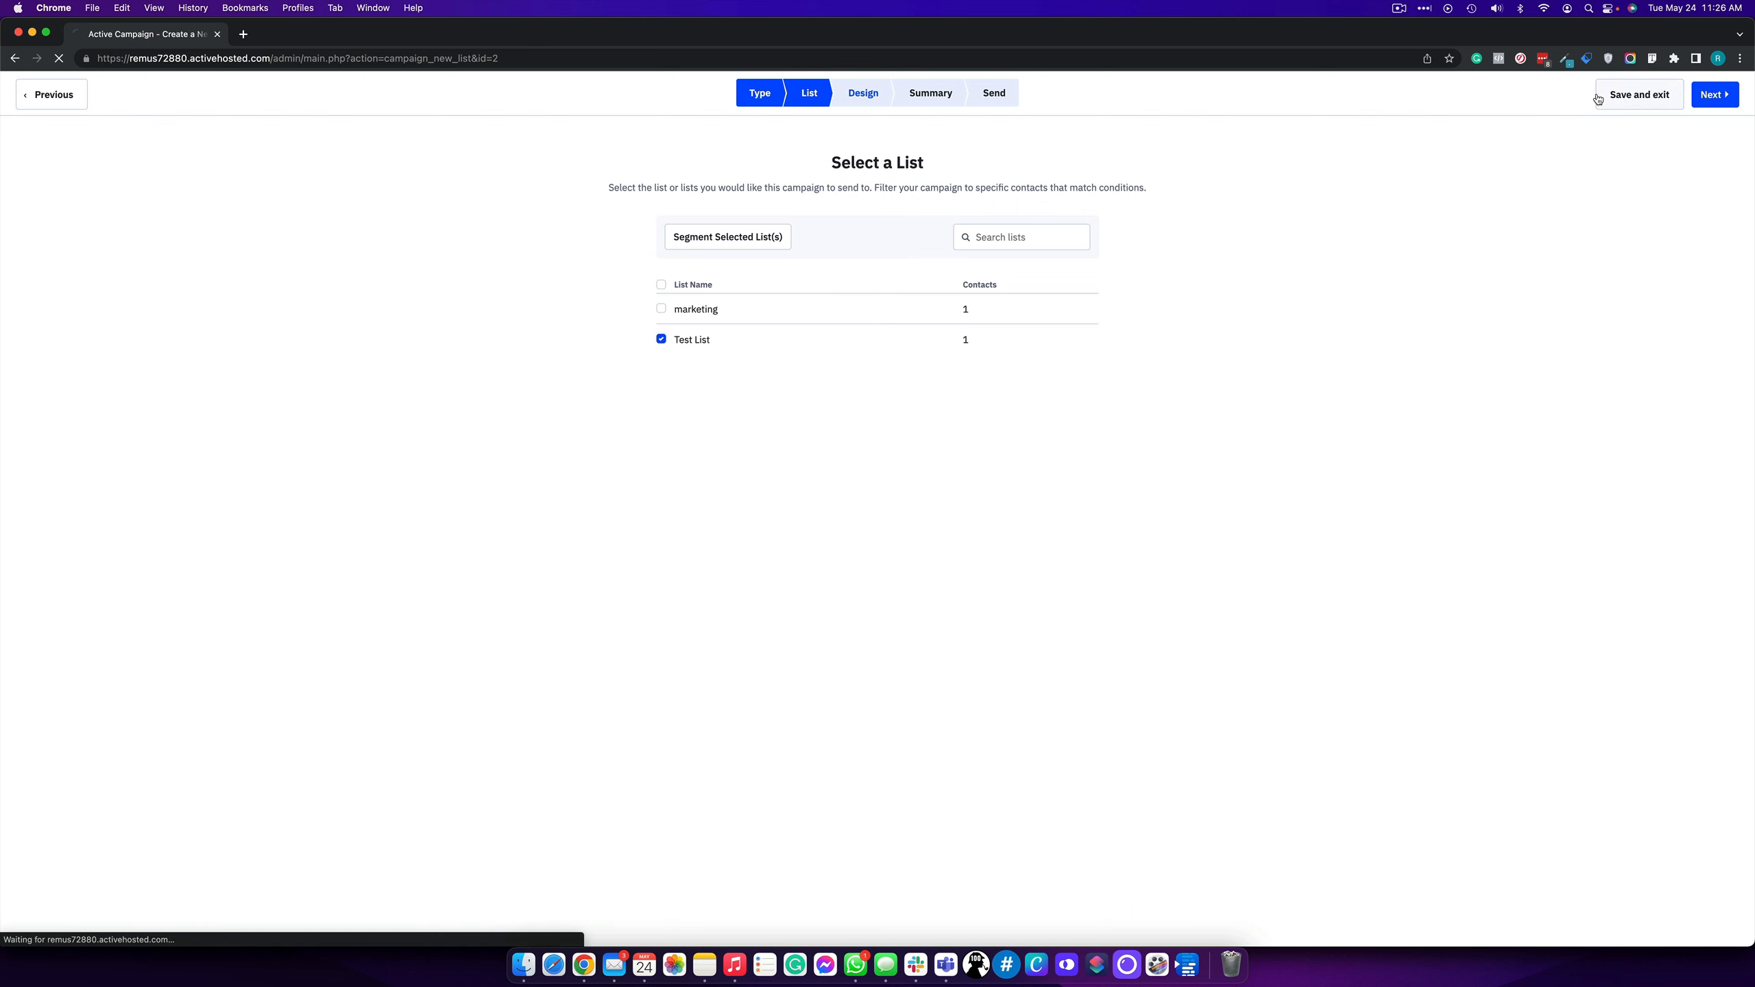